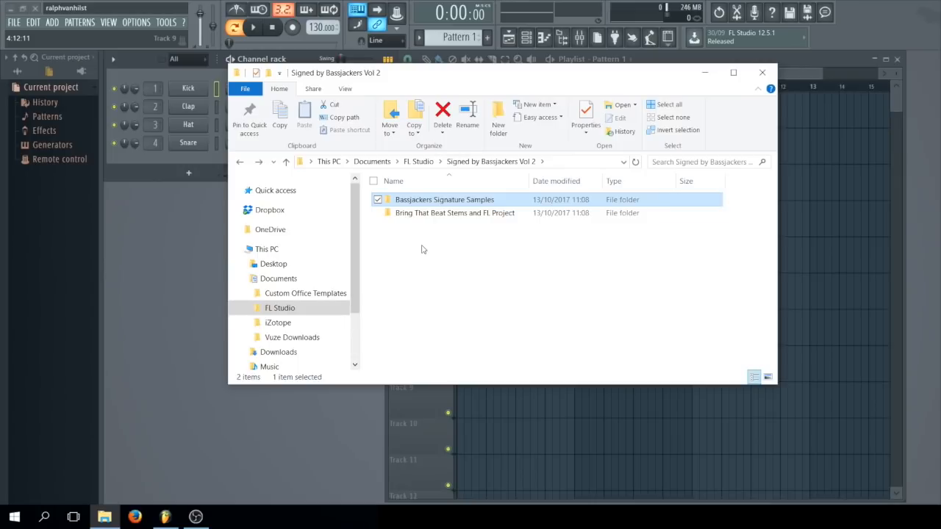
- Load all samples from the Bassjackers Signature Samples subfolder Get Loud Drop 128 bpm Fmaj onto playlist tracks 1 to 11
{"action": "key", "text": "Return"}
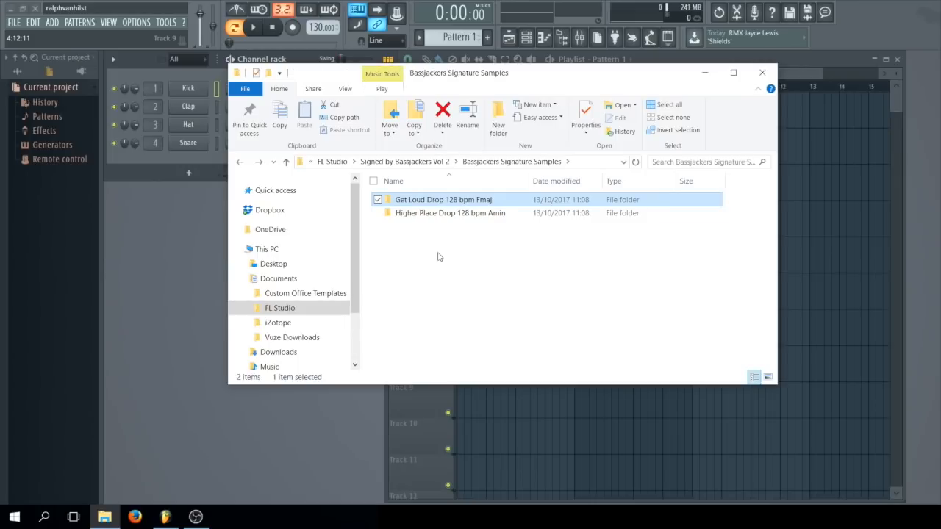
{"action": "double_click", "coordinate": [428, 200]}
{"action": "left_click_drag", "start_coordinate": [439, 358], "coordinate": [416, 88]}
{"action": "key", "text": "ctrl+a"}
- Switch playback to song mode and audition all the loaded sample clips together
{"action": "left_click", "coordinate": [479, 87]}
{"action": "key", "text": "l"}
{"action": "key", "text": "space"}
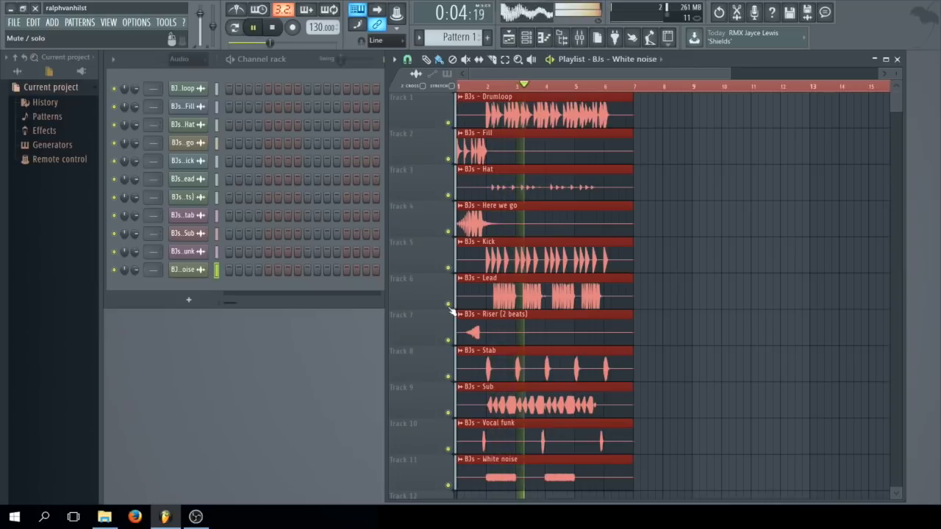
{"action": "key", "text": "space"}
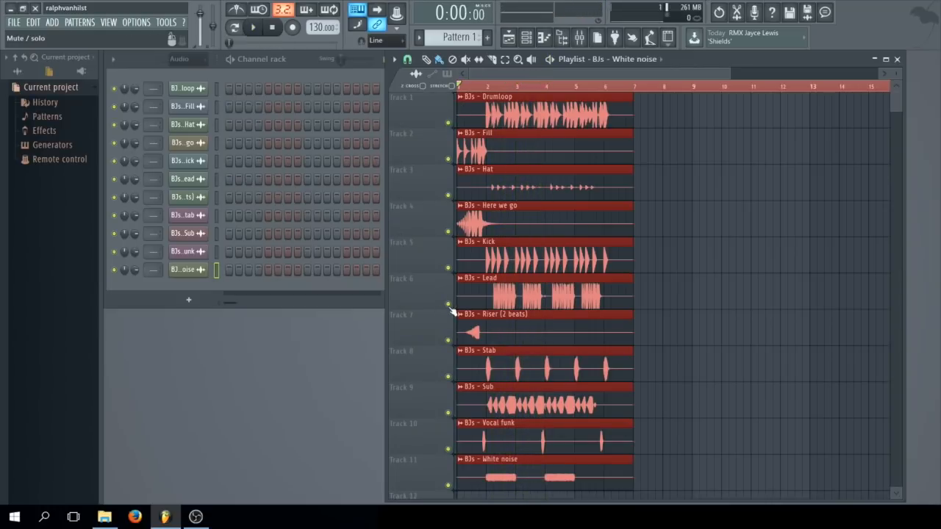
- Audition the Lead track and the Drumloop track in solo, each starting from bar 2
{"action": "right_click", "coordinate": [447, 304]}
{"action": "left_click", "coordinate": [490, 87]}
{"action": "key", "text": "space"}
{"action": "key", "text": "space"}
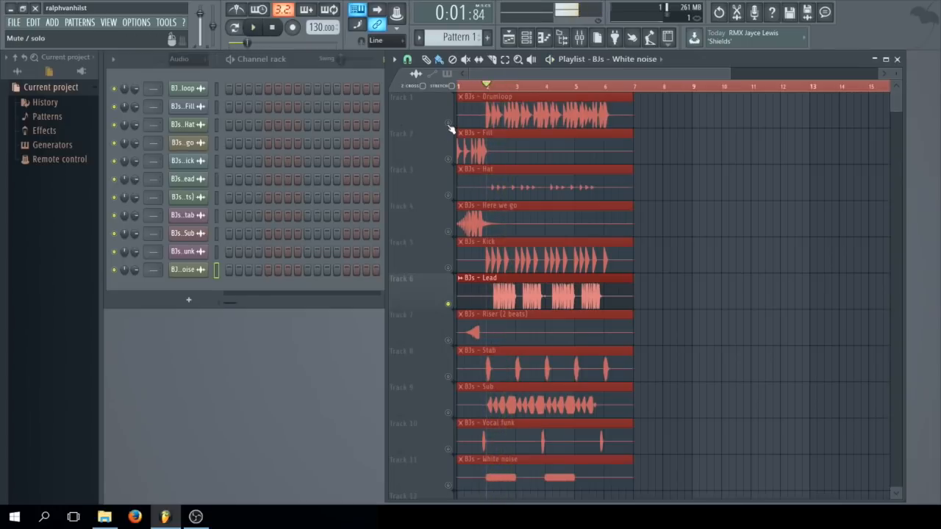
{"action": "right_click", "coordinate": [448, 122]}
{"action": "key", "text": "space"}
{"action": "key", "text": "space"}
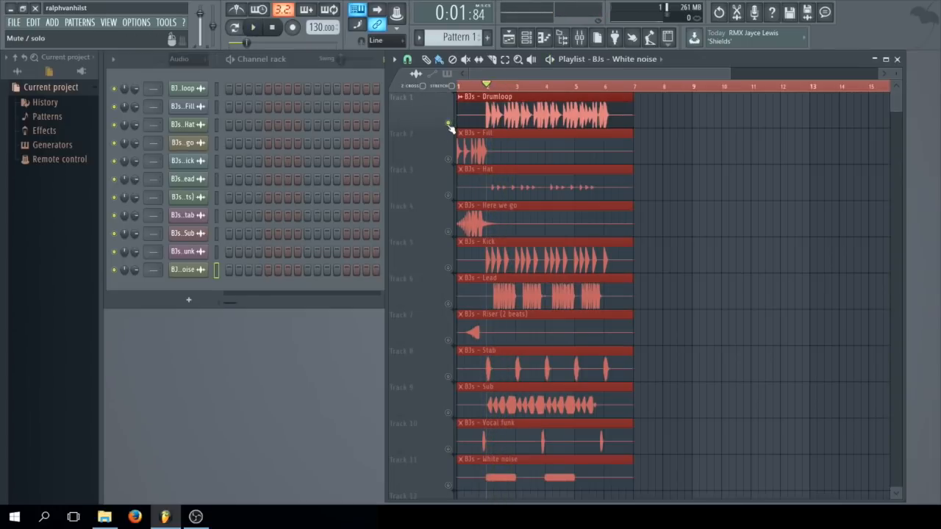
- Audition the Kick track and the White noise track in solo from bar 2
{"action": "right_click", "coordinate": [449, 268]}
{"action": "key", "text": "space"}
{"action": "key", "text": "space"}
{"action": "right_click", "coordinate": [448, 486]}
{"action": "key", "text": "space"}
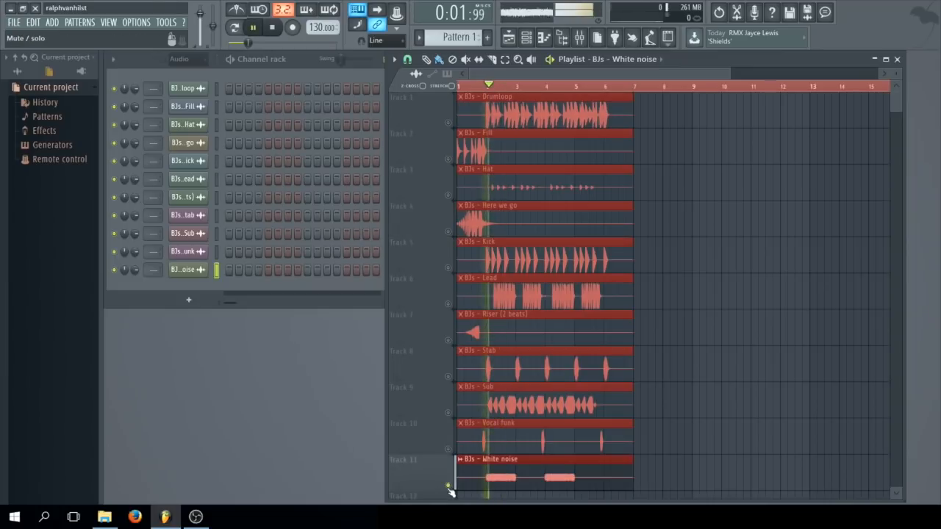
{"action": "key", "text": "space"}
- Audition the Sub track in solo and turn all playlist tracks back on
{"action": "right_click", "coordinate": [447, 414]}
{"action": "key", "text": "space"}
{"action": "key", "text": "space"}
{"action": "right_click", "coordinate": [448, 414]}
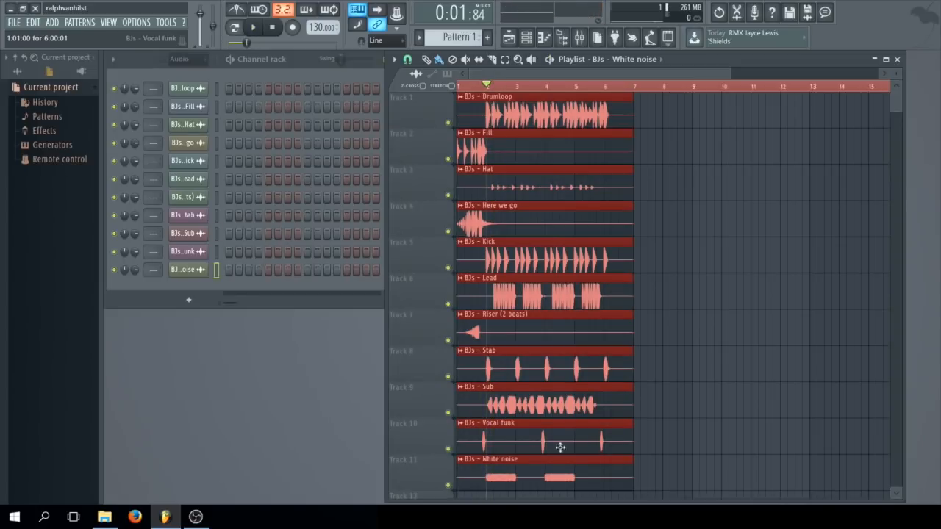
{"action": "mouse_move", "coordinate": [642, 484]}
{"action": "left_mouse_down"}
{"action": "mouse_move", "coordinate": [538, 269]}
{"action": "mouse_move", "coordinate": [531, 124]}
{"action": "left_mouse_up"}
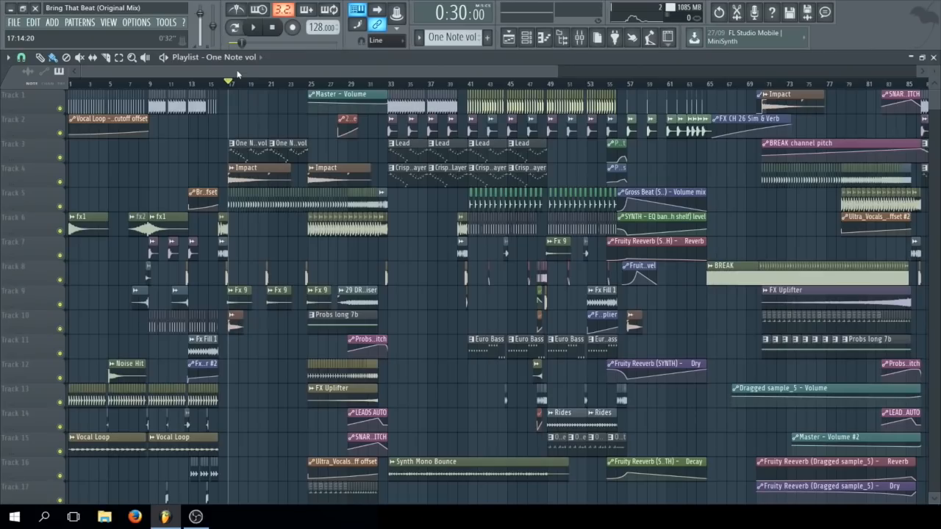
- Play the Bring That Beat intro from bar 1 and examine the Drum Loop 1 and Glitchy Top Loop clips
{"action": "scroll", "coordinate": [104, 74], "scroll_direction": "up", "scroll_amount": 5}
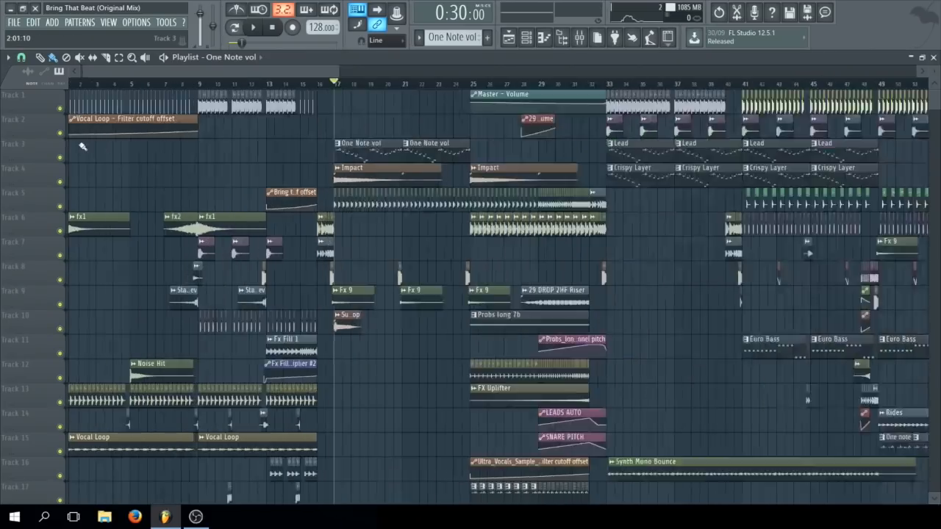
{"action": "left_click_drag", "start_coordinate": [113, 69], "coordinate": [86, 72]}
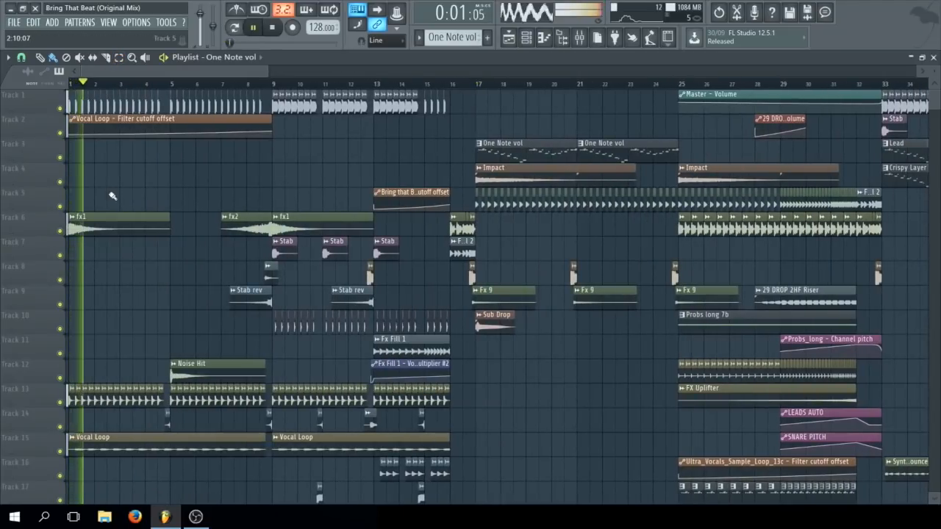
{"action": "scroll", "coordinate": [106, 199], "scroll_direction": "down", "scroll_amount": 7}
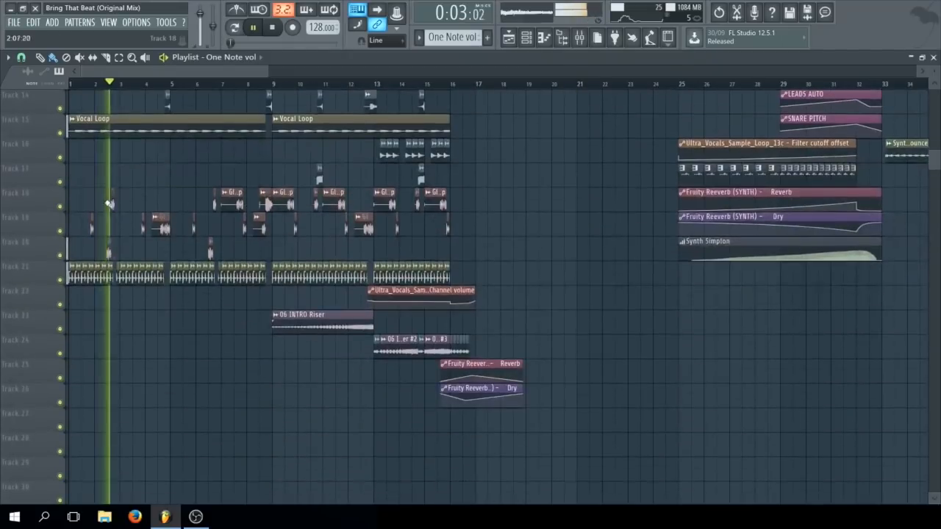
{"action": "scroll", "coordinate": [105, 218], "scroll_direction": "up", "scroll_amount": 5}
{"action": "scroll", "coordinate": [105, 222], "scroll_direction": "up", "scroll_amount": 3}
{"action": "scroll", "coordinate": [106, 220], "scroll_direction": "up", "scroll_amount": 4}
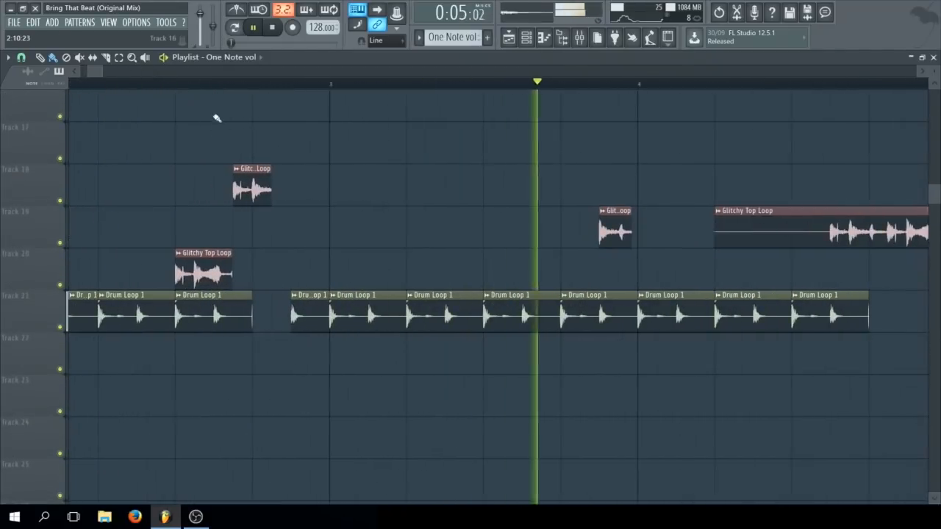
{"action": "left_click_drag", "start_coordinate": [104, 71], "coordinate": [125, 73]}
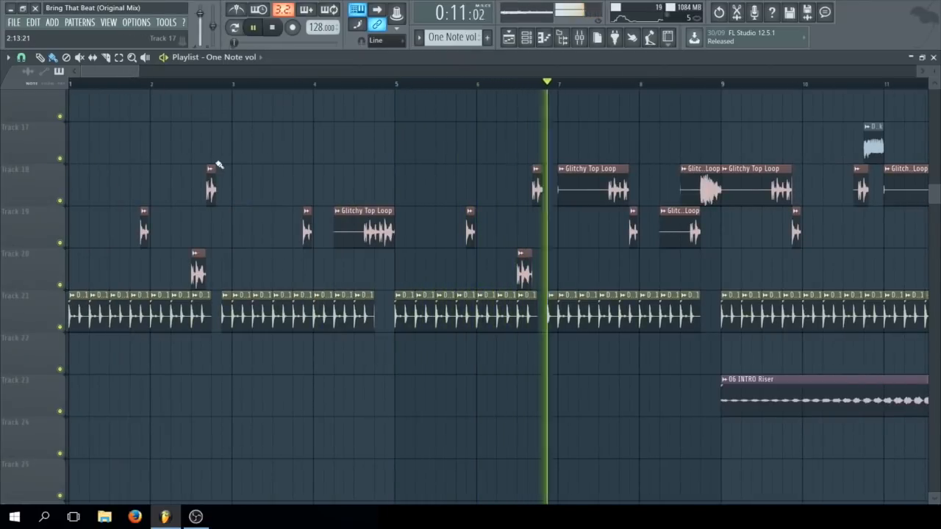
{"action": "key", "text": "space"}
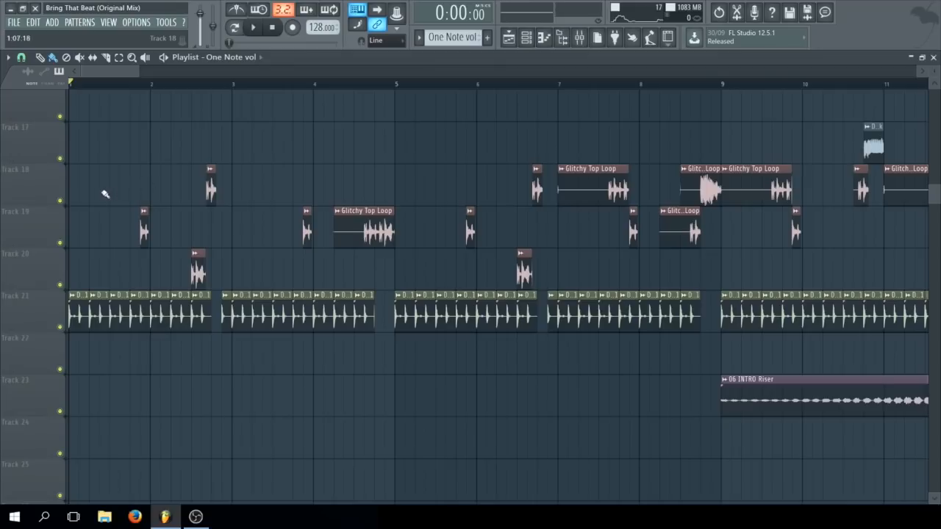
- Audition only the Glitchy Top Loop clips on tracks 18, 19 and 20 from the start, and re-enable all tracks
{"action": "right_click", "coordinate": [60, 202]}
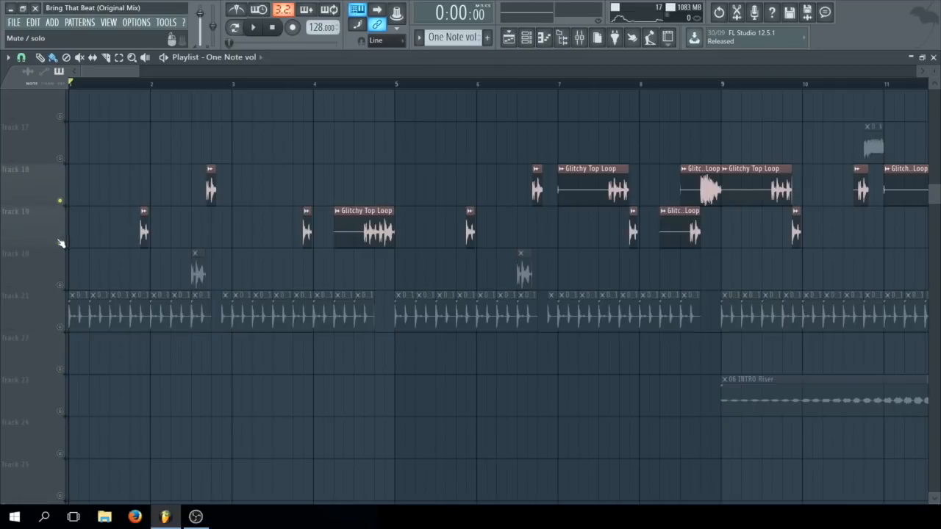
{"action": "left_click", "coordinate": [60, 285]}
{"action": "scroll", "coordinate": [165, 267], "scroll_direction": "down", "scroll_amount": 3}
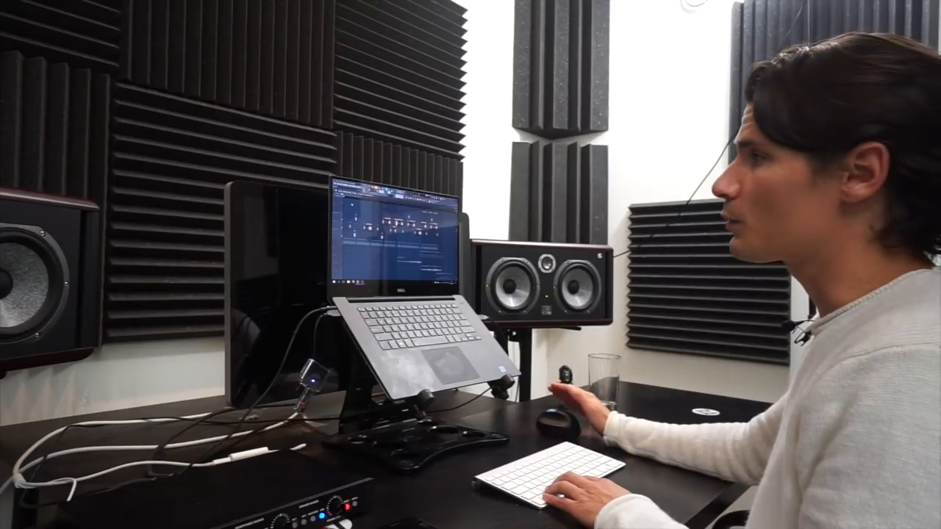
{"action": "key", "text": "space"}
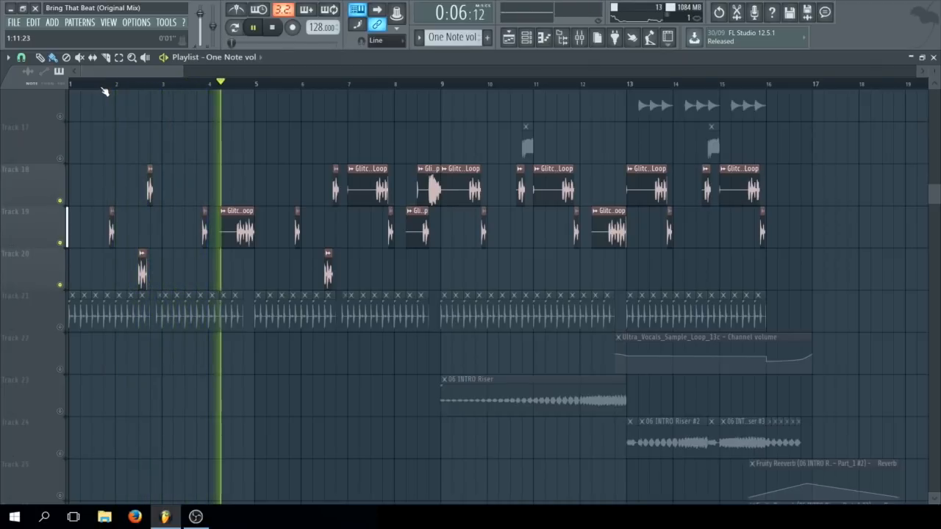
{"action": "key", "text": "space"}
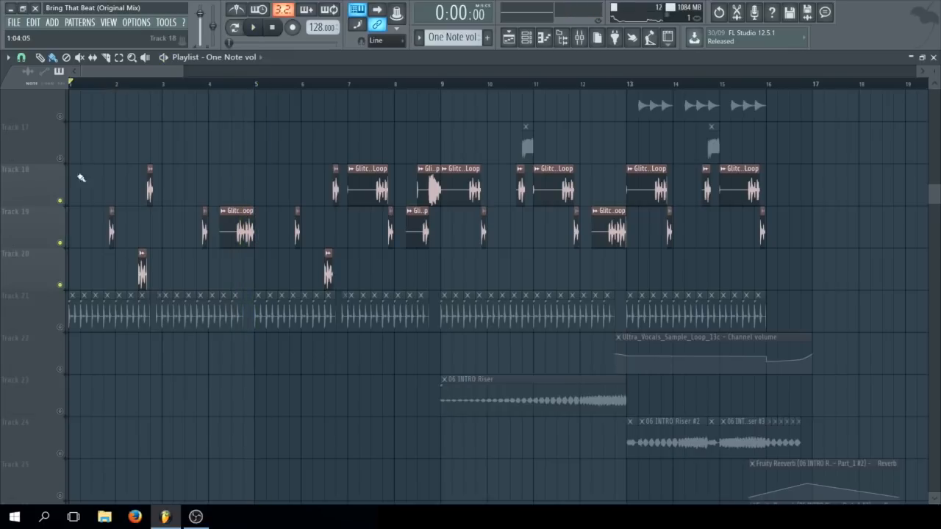
{"action": "right_click", "coordinate": [62, 202]}
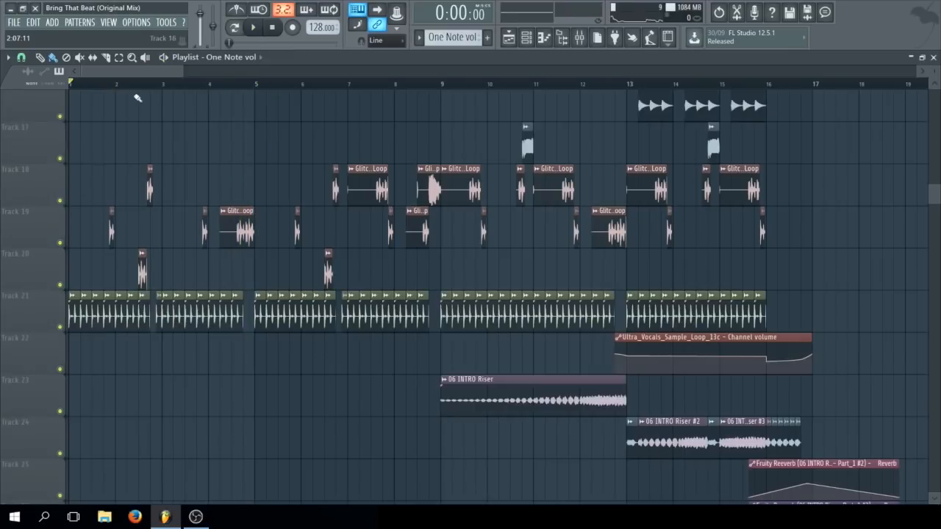
- Play the intro with all tracks active, starting shortly before bar 4
{"action": "left_click", "coordinate": [197, 85]}
{"action": "key", "text": "space"}
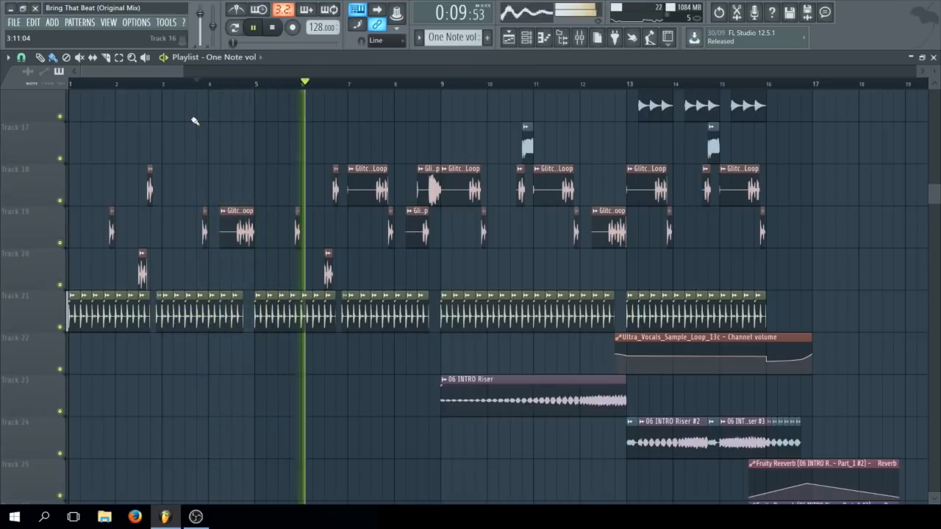
{"action": "key", "text": "space"}
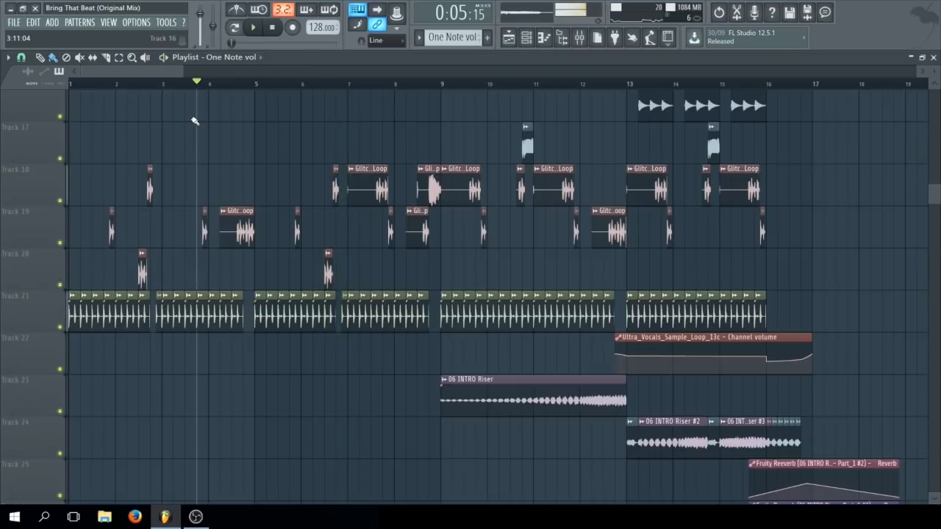
{"action": "scroll", "coordinate": [528, 224], "scroll_direction": "down", "scroll_amount": 2}
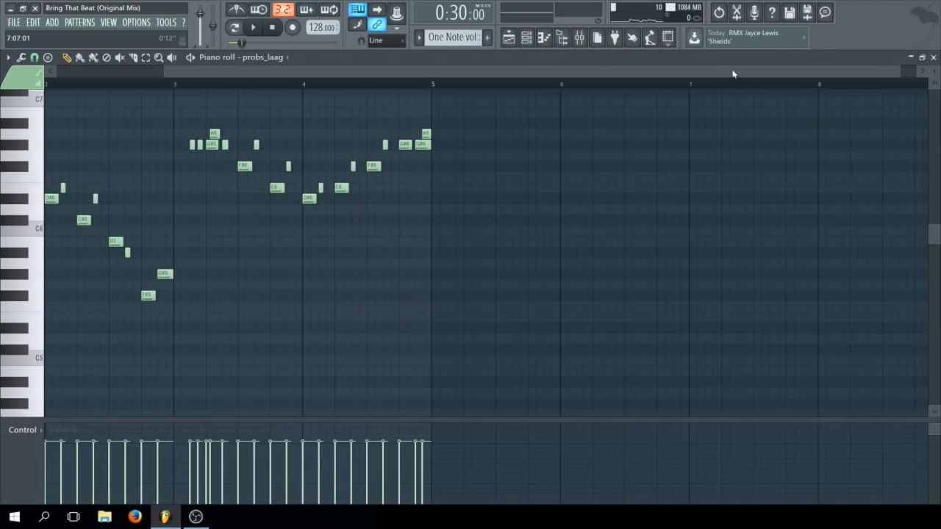
- Review the probs_laag melody from bar 1, return to the playlist, and reopen the One Note vol pattern's notes
{"action": "left_click_drag", "start_coordinate": [732, 73], "coordinate": [617, 75]}
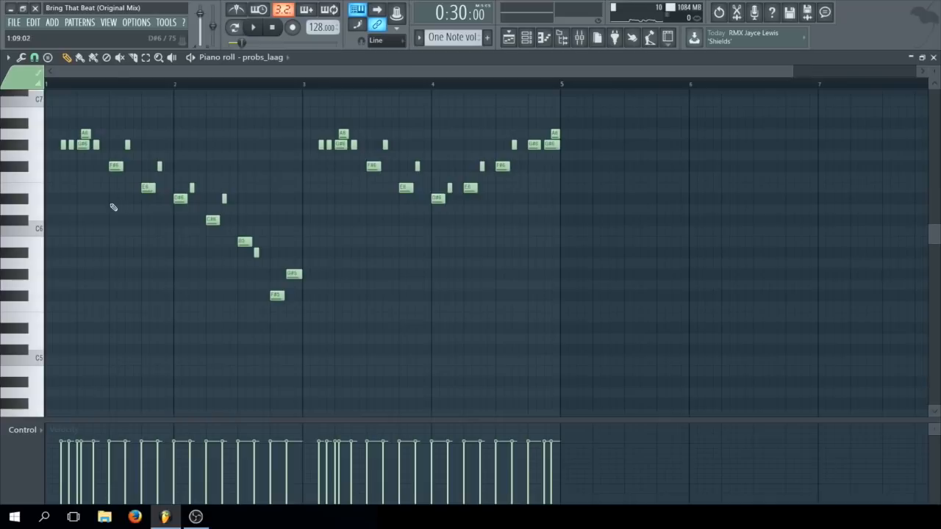
{"action": "left_click", "coordinate": [933, 57]}
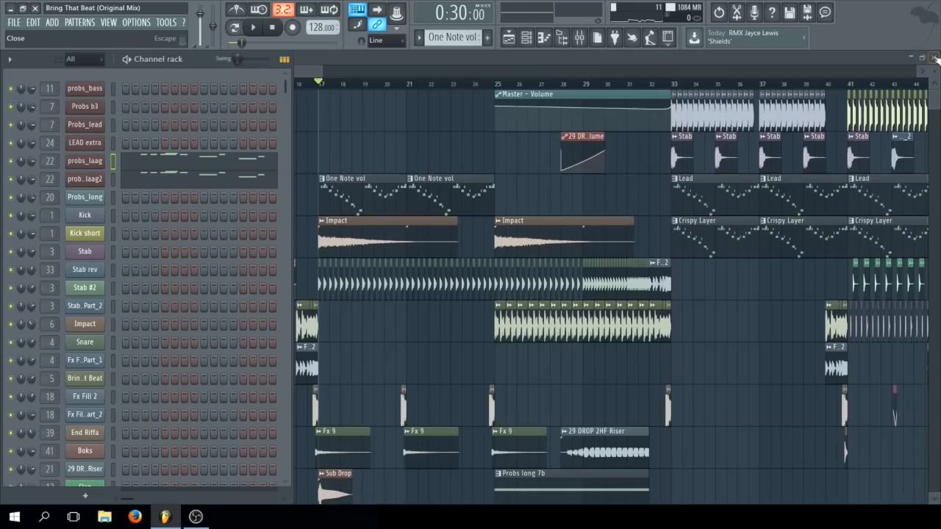
{"action": "left_click_drag", "start_coordinate": [313, 74], "coordinate": [295, 71]}
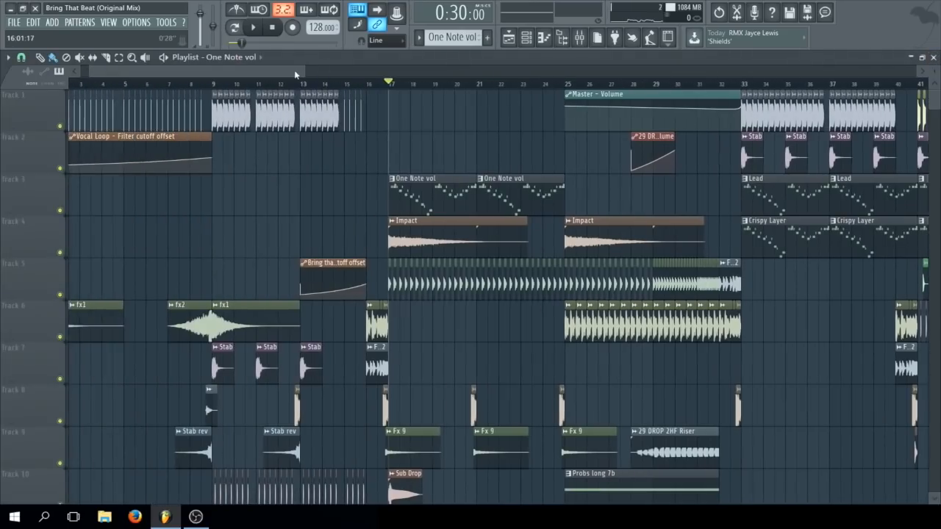
{"action": "double_click", "coordinate": [404, 203]}
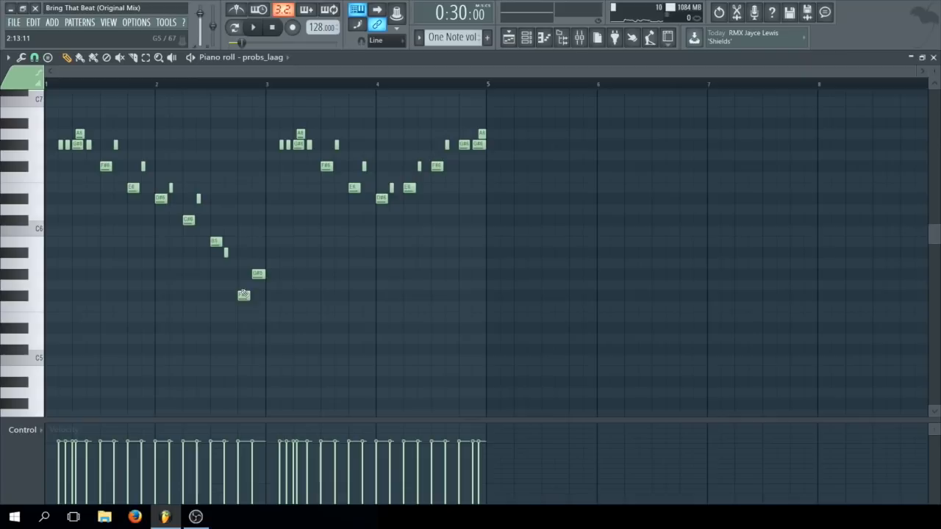
- Examine the last two notes of bar 2 and the long main notes of bar 1 by selecting them in turn
{"action": "left_click_drag", "start_coordinate": [248, 258], "coordinate": [275, 315]}
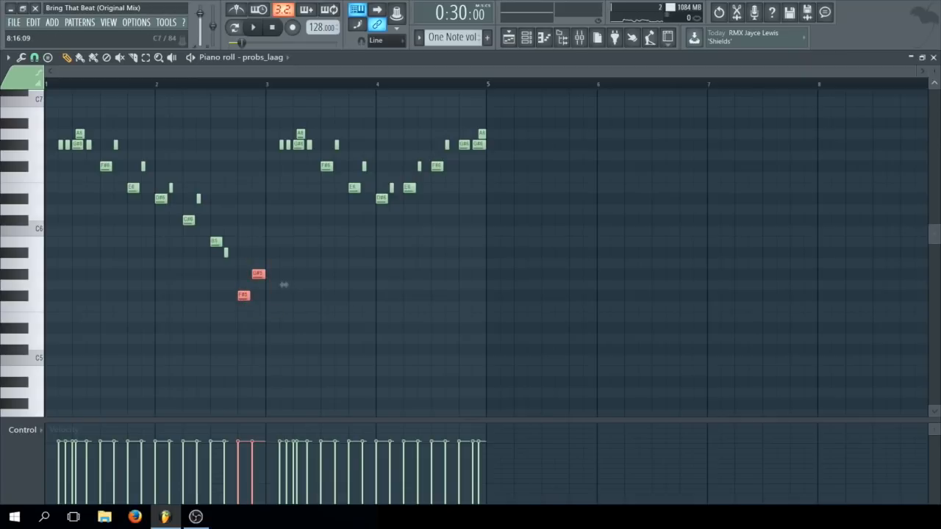
{"action": "scroll", "coordinate": [89, 173], "scroll_direction": "up", "scroll_amount": 5}
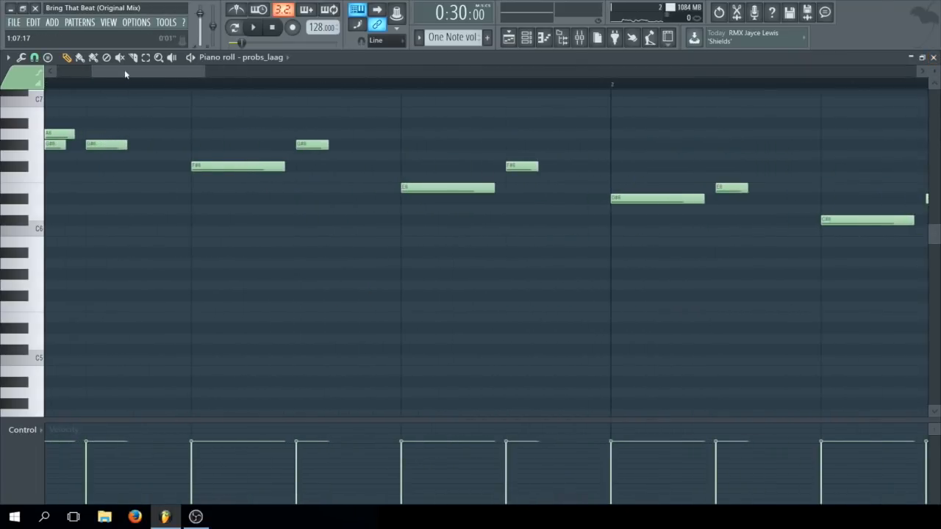
{"action": "left_click_drag", "start_coordinate": [124, 72], "coordinate": [88, 72]}
{"action": "left_click_drag", "start_coordinate": [286, 123], "coordinate": [298, 161]}
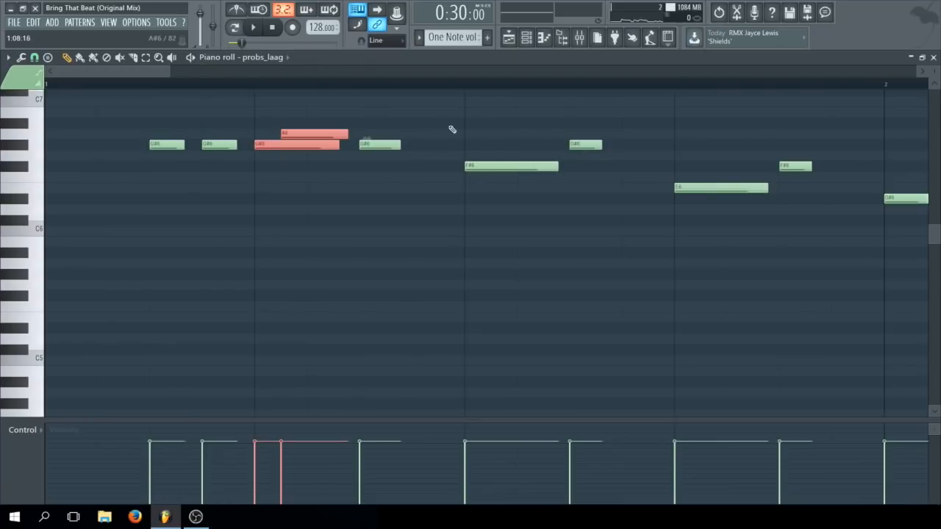
{"action": "left_click_drag", "start_coordinate": [452, 129], "coordinate": [559, 184]}
{"action": "left_click_drag", "start_coordinate": [674, 177], "coordinate": [743, 254]}
- Examine the short G#6 and F#6 notes between the long notes of bar 1 by selecting each one
{"action": "left_click_drag", "start_coordinate": [376, 132], "coordinate": [390, 188]}
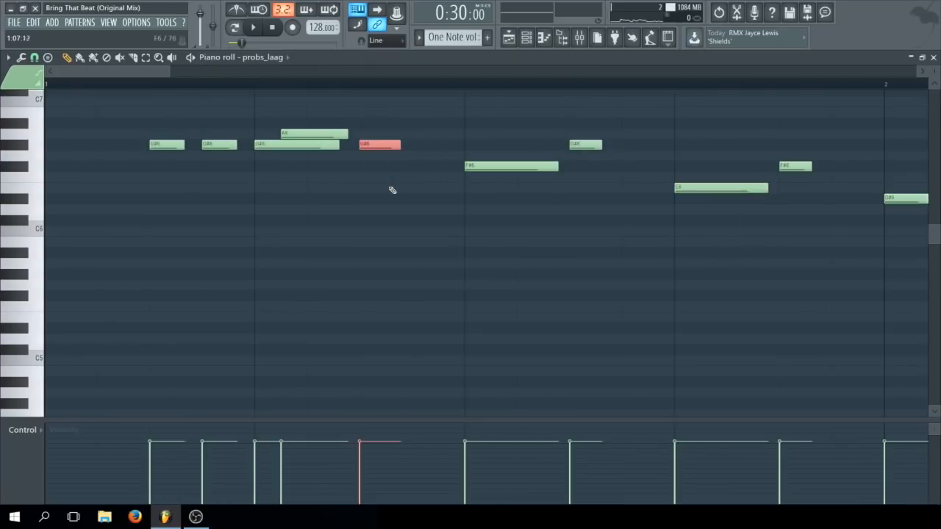
{"action": "left_click_drag", "start_coordinate": [567, 130], "coordinate": [577, 139]}
{"action": "left_click_drag", "start_coordinate": [776, 140], "coordinate": [811, 177]}
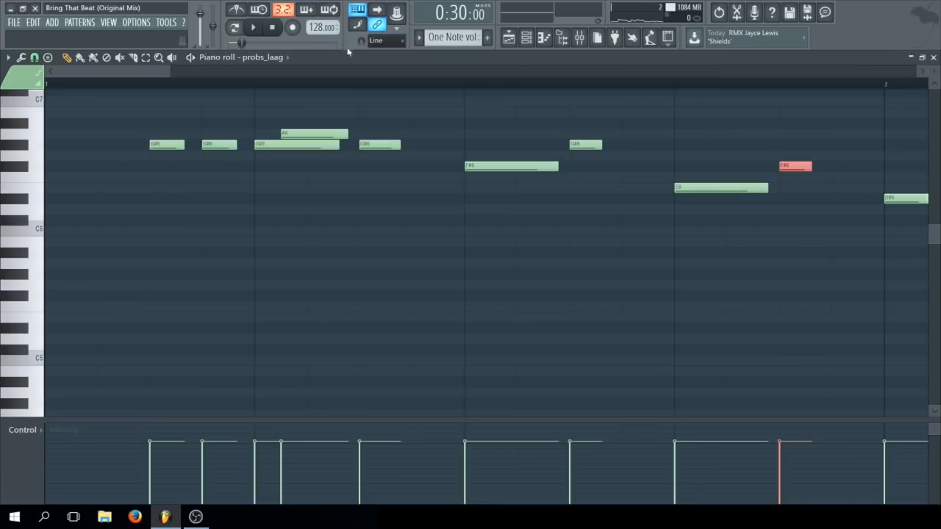
- Play the probs_laag melody by itself through all four bars and stop playback
{"action": "left_click", "coordinate": [190, 57]}
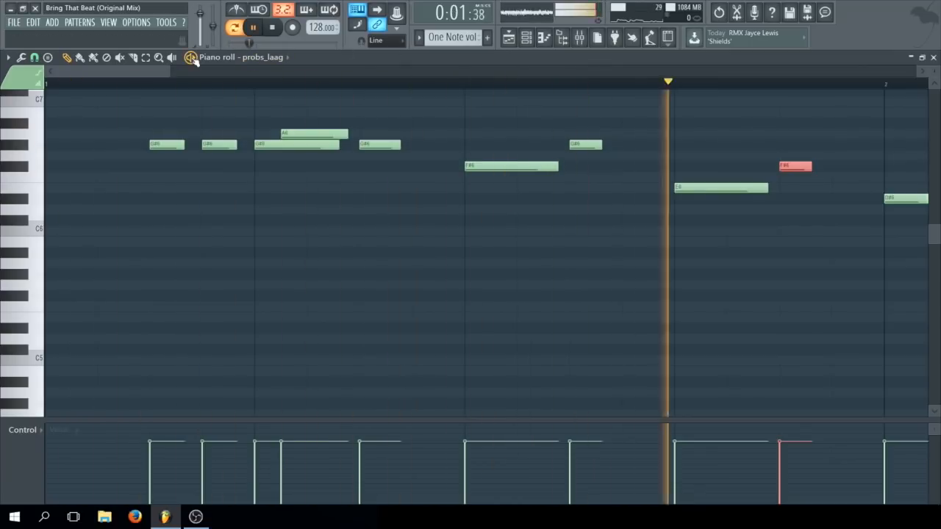
{"action": "scroll", "coordinate": [363, 210], "scroll_direction": "down", "scroll_amount": 3}
{"action": "scroll", "coordinate": [374, 214], "scroll_direction": "down", "scroll_amount": 2}
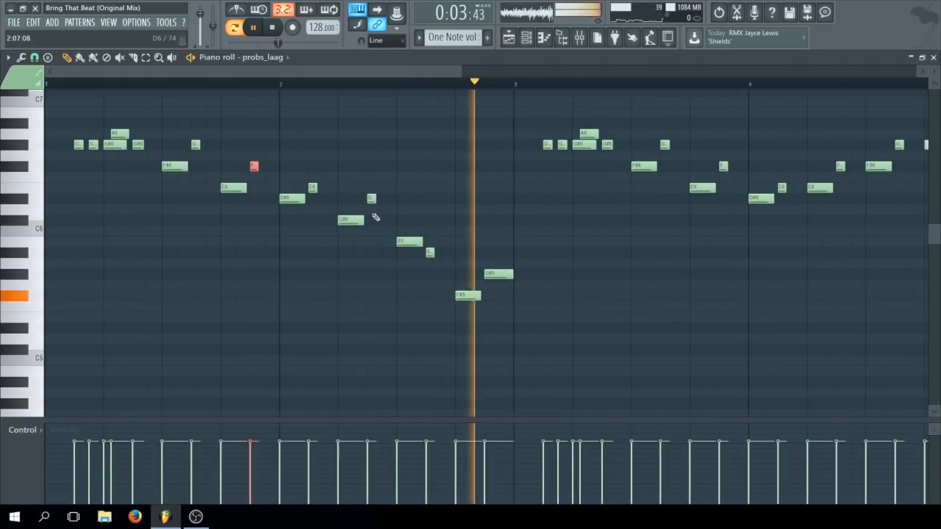
{"action": "scroll", "coordinate": [376, 217], "scroll_direction": "down", "scroll_amount": 3}
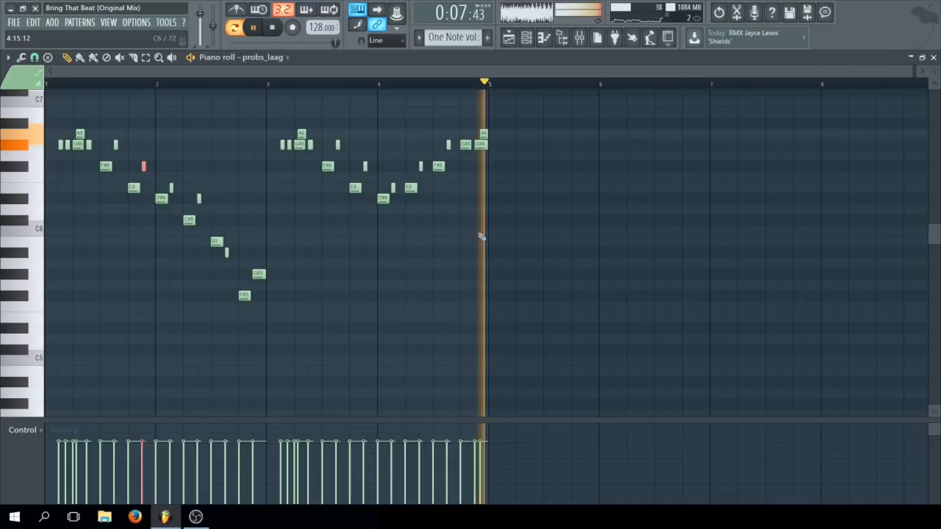
{"action": "key", "text": "space"}
{"action": "scroll", "coordinate": [95, 185], "scroll_direction": "up", "scroll_amount": 5}
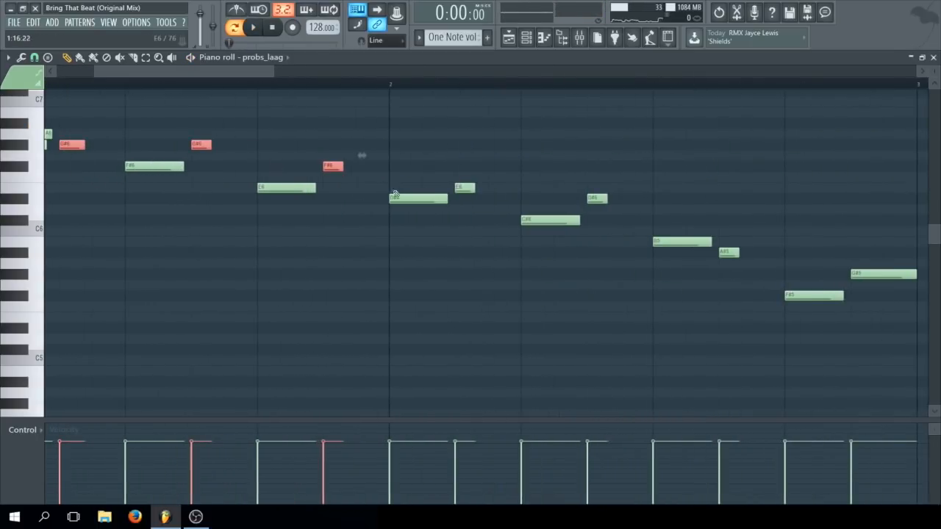
- Try lengthening the short upper notes of bars 1 and 2 together, play the result, undo the change, and clear the selection
{"action": "left_click_drag", "start_coordinate": [478, 176], "coordinate": [479, 214]}
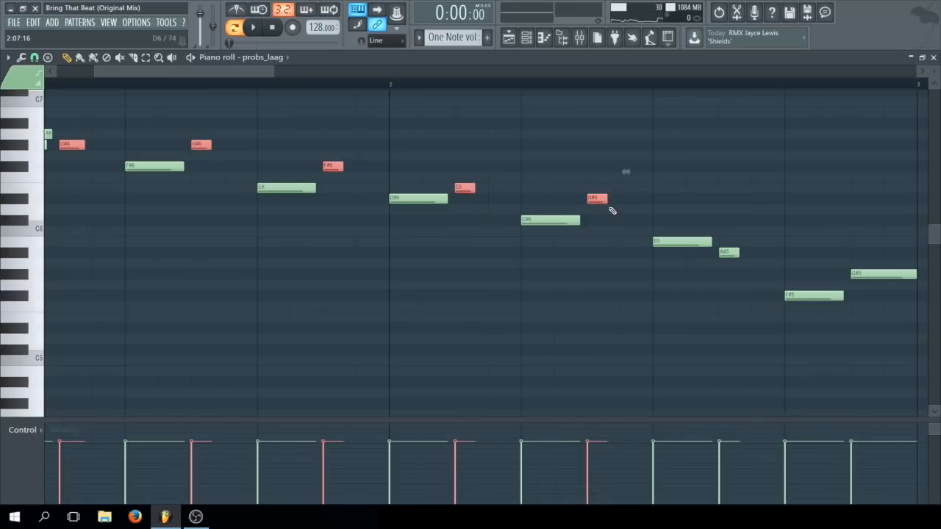
{"action": "left_click_drag", "start_coordinate": [609, 199], "coordinate": [641, 203]}
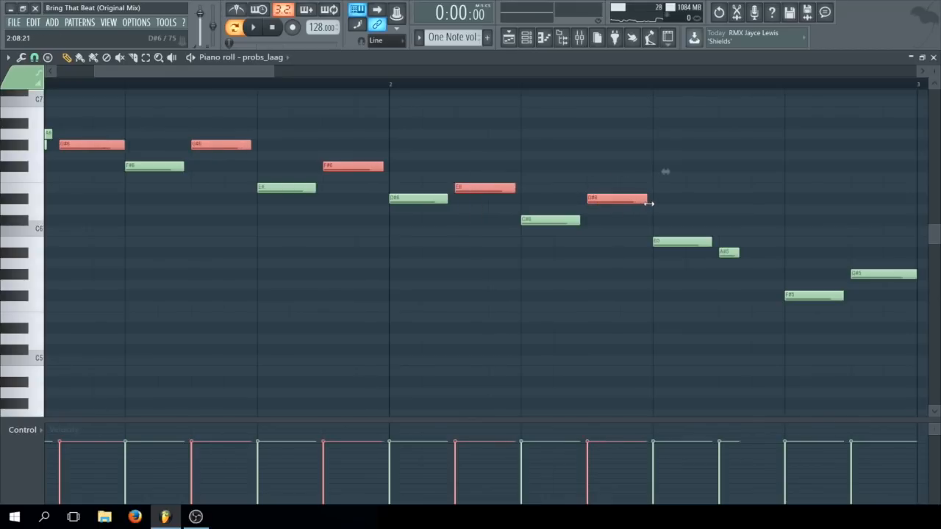
{"action": "key", "text": "space"}
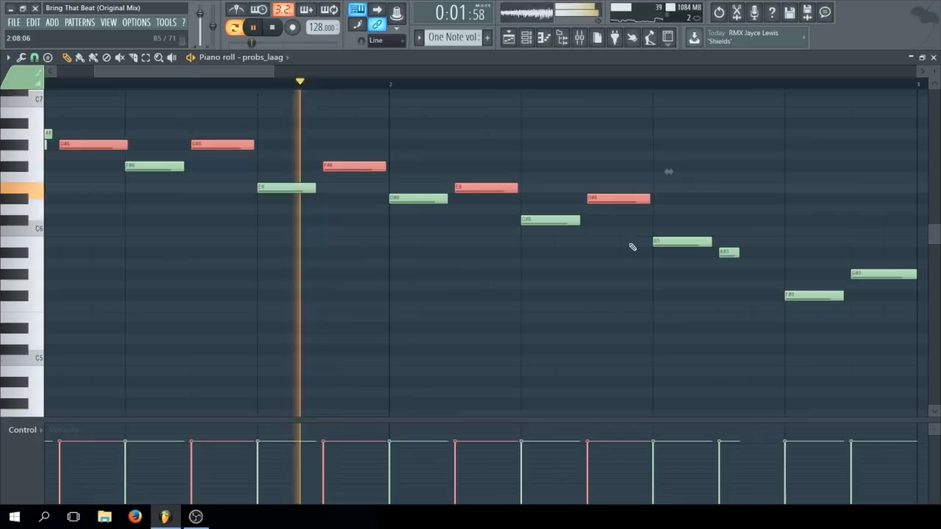
{"action": "key", "text": "space"}
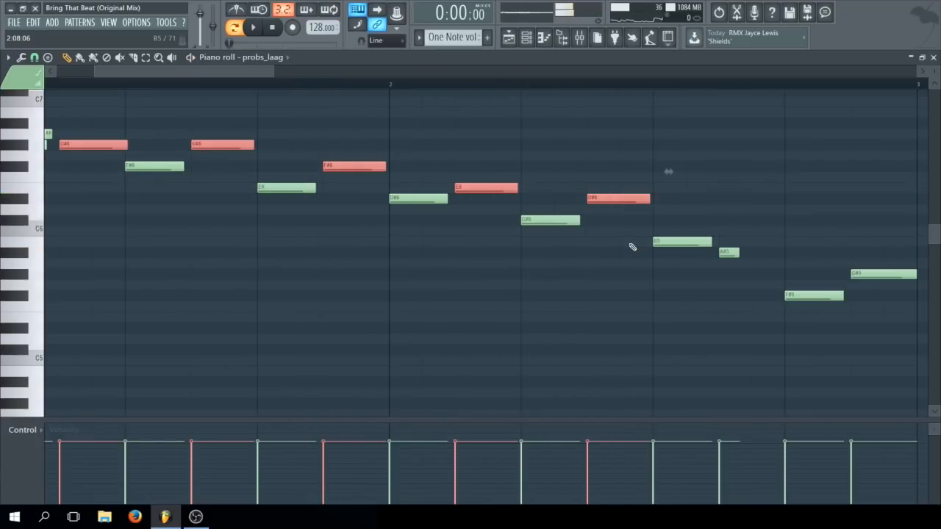
{"action": "key", "text": "ctrl+z"}
{"action": "left_click", "coordinate": [424, 118], "text": "ctrl"}
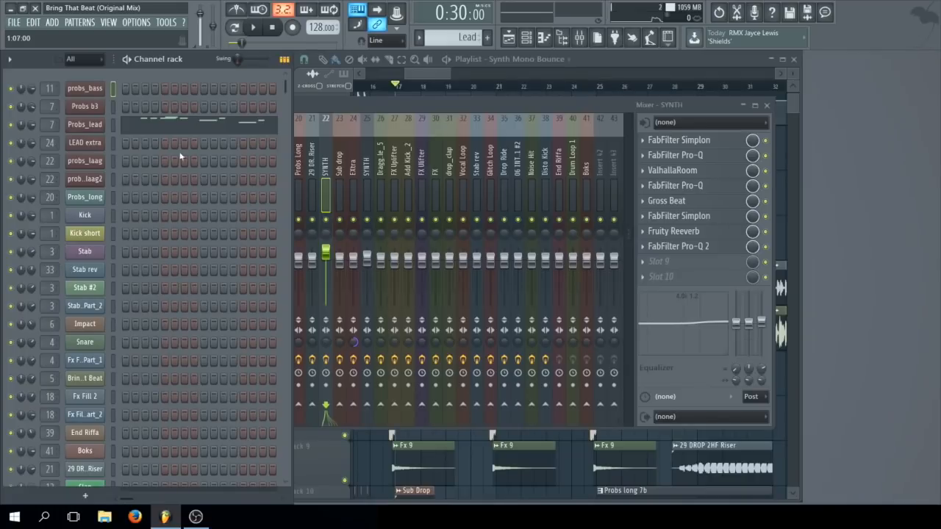
- Examine the Nexus instruments on the probs_laag and prob..laag2 channels one after the other, and close them
{"action": "left_click", "coordinate": [95, 162]}
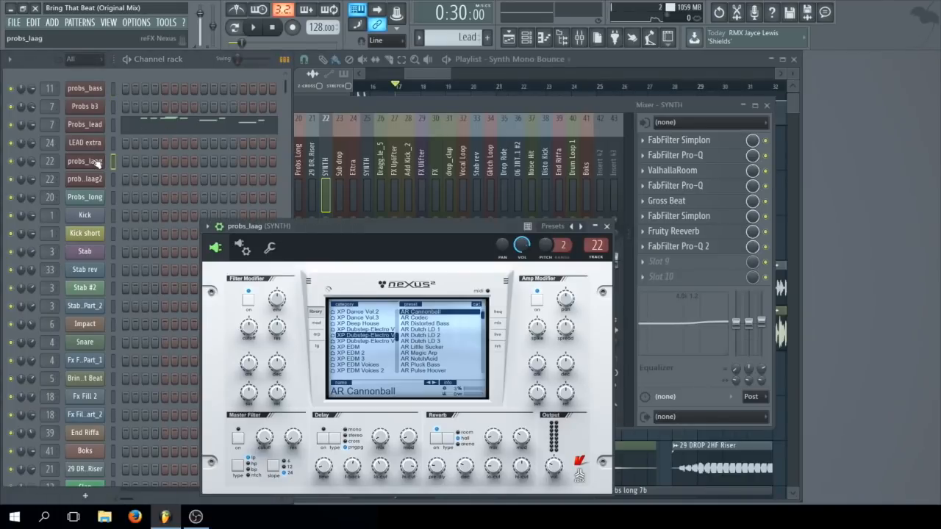
{"action": "left_click_drag", "start_coordinate": [290, 228], "coordinate": [269, 169]}
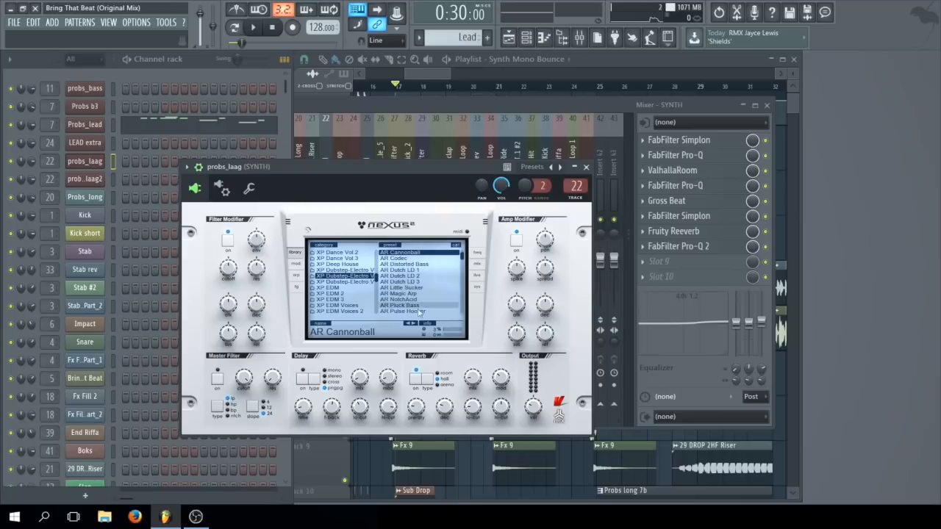
{"action": "left_click", "coordinate": [83, 180]}
{"action": "left_click_drag", "start_coordinate": [355, 277], "coordinate": [299, 228]}
{"action": "left_click", "coordinate": [604, 228]}
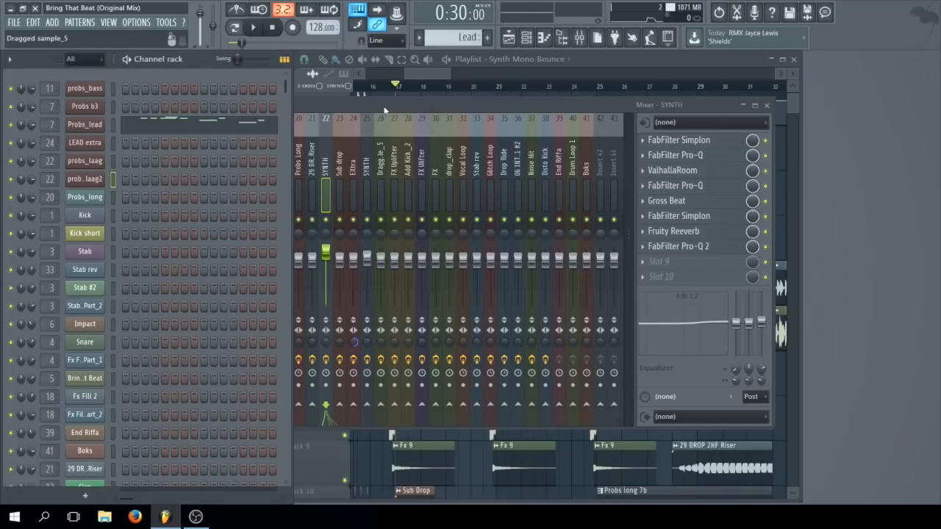
- Inspect the SYNTH mixer track's effects from FabFilter Pro-Q and ValhallaRoom through the second FabFilter Simplon to Fruity Reeverb
{"action": "left_click", "coordinate": [383, 107]}
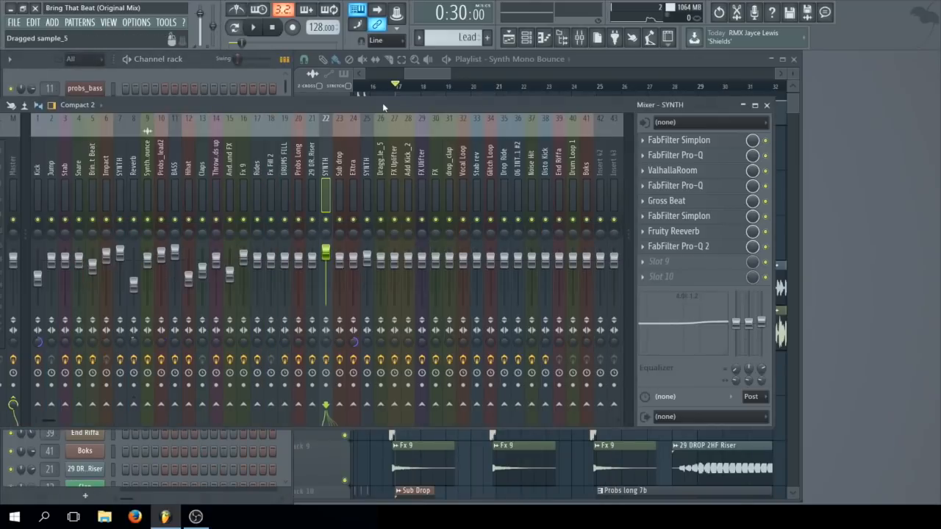
{"action": "left_click", "coordinate": [683, 156]}
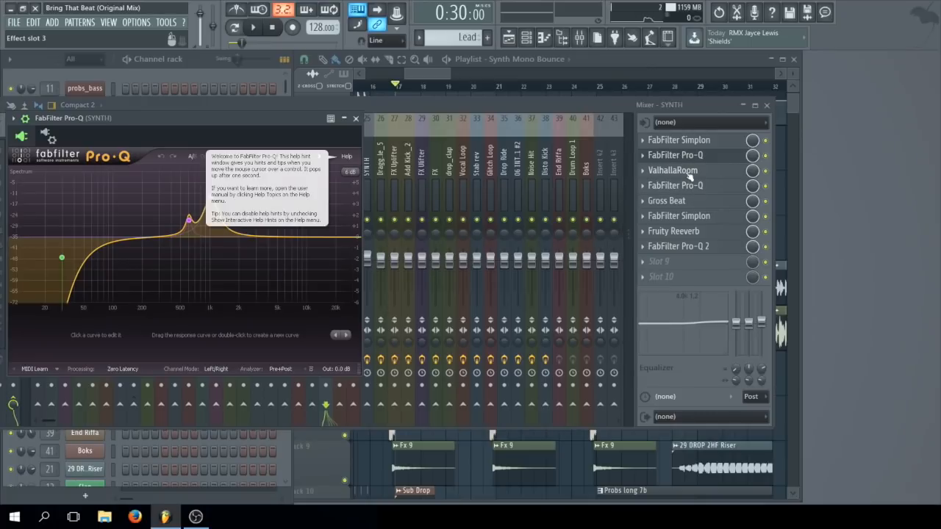
{"action": "left_click", "coordinate": [691, 171]}
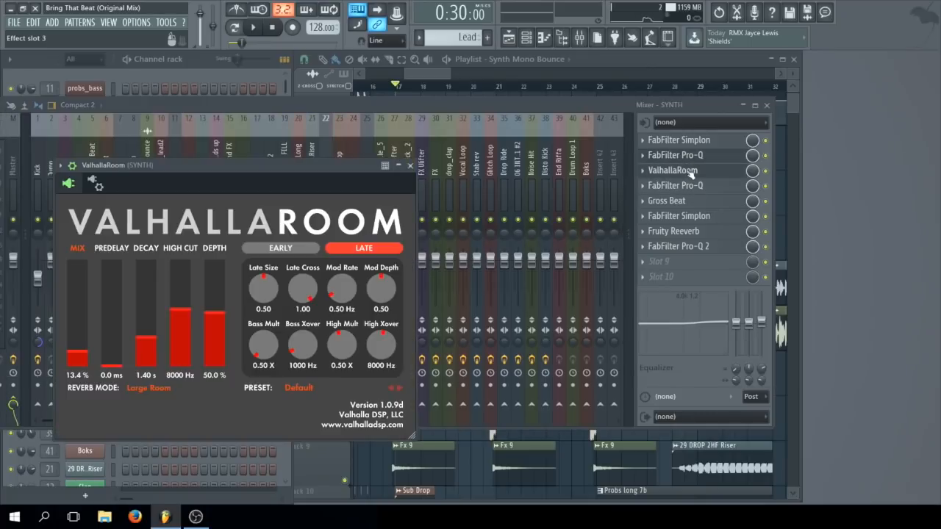
{"action": "left_click", "coordinate": [694, 204]}
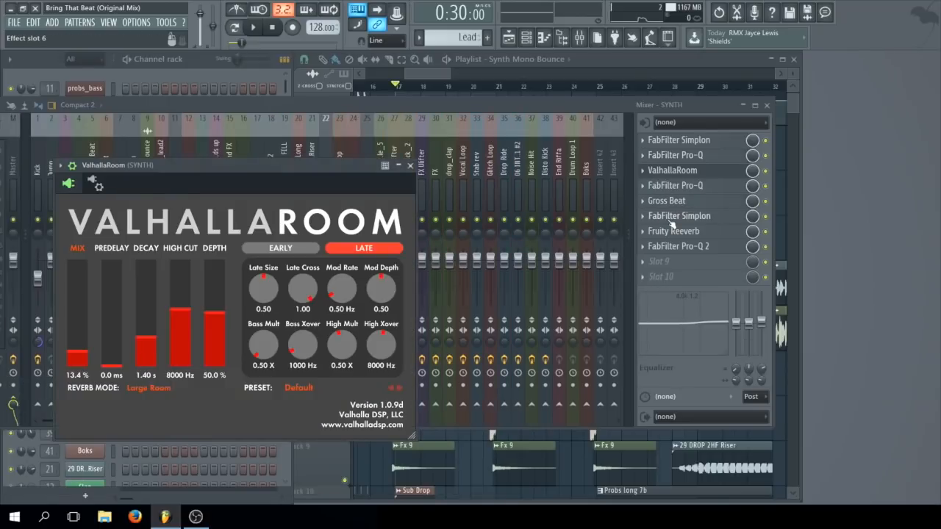
{"action": "left_click", "coordinate": [669, 217]}
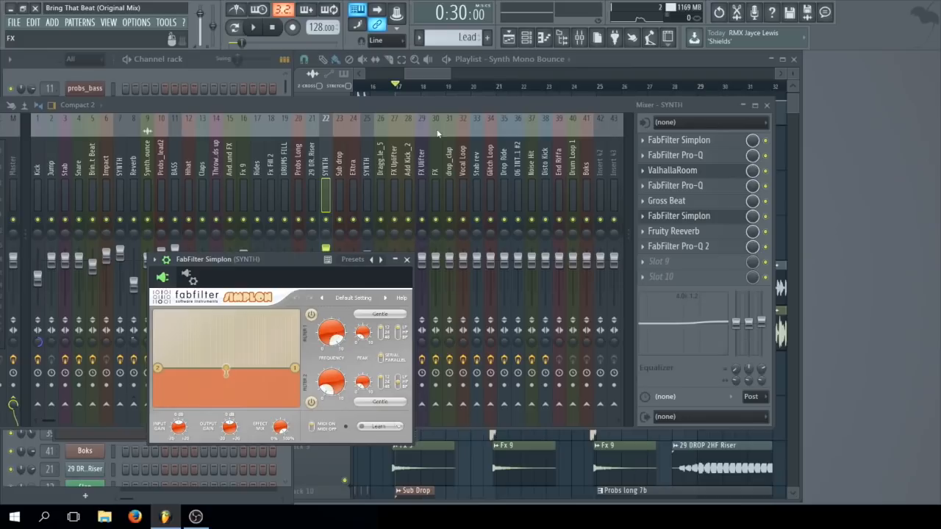
{"action": "left_click", "coordinate": [676, 230]}
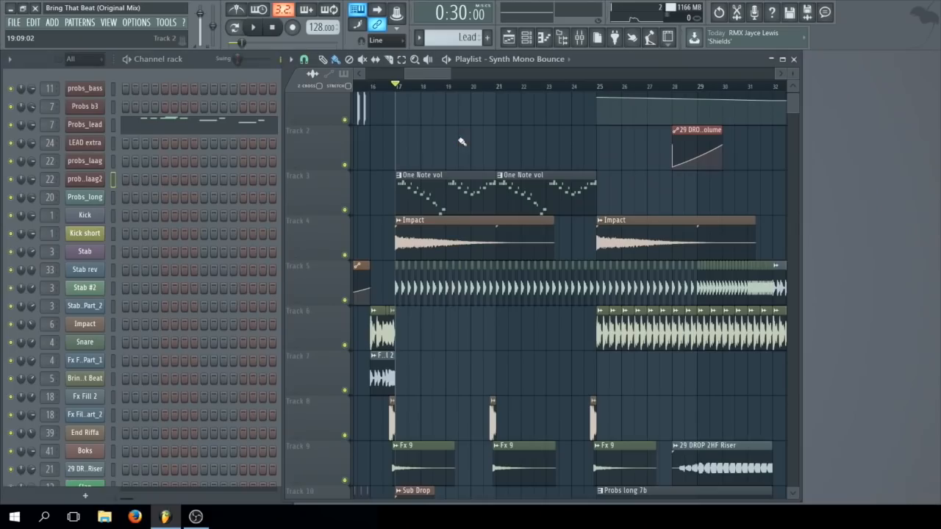
- Look over the build-up's automation clips in the playlist and select bars 25 to 33 as the playback range
{"action": "scroll", "coordinate": [548, 188], "scroll_direction": "down", "scroll_amount": 5}
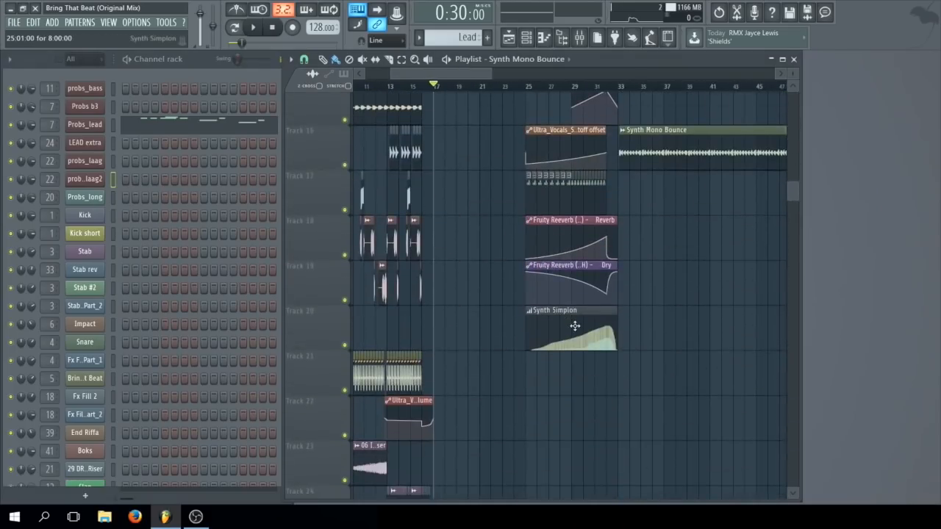
{"action": "scroll", "coordinate": [574, 326], "scroll_direction": "up", "scroll_amount": 5}
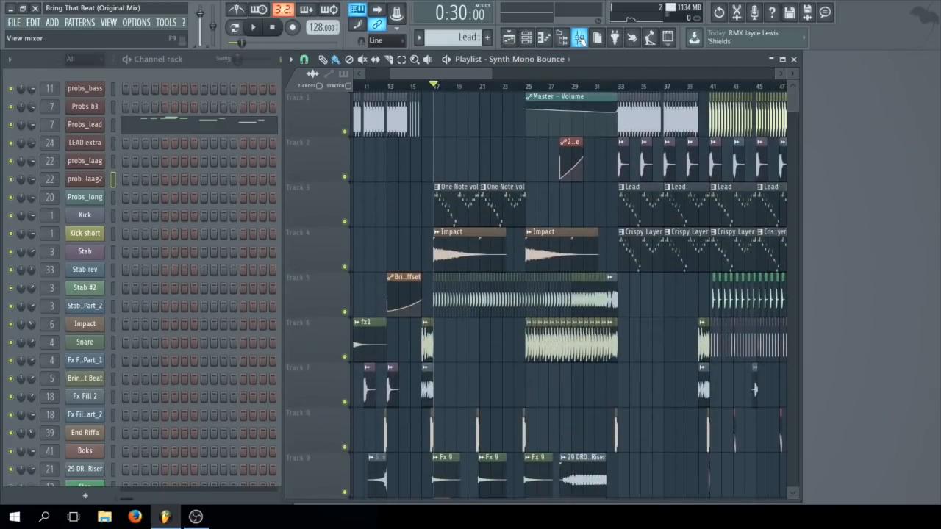
{"action": "left_click", "coordinate": [526, 86]}
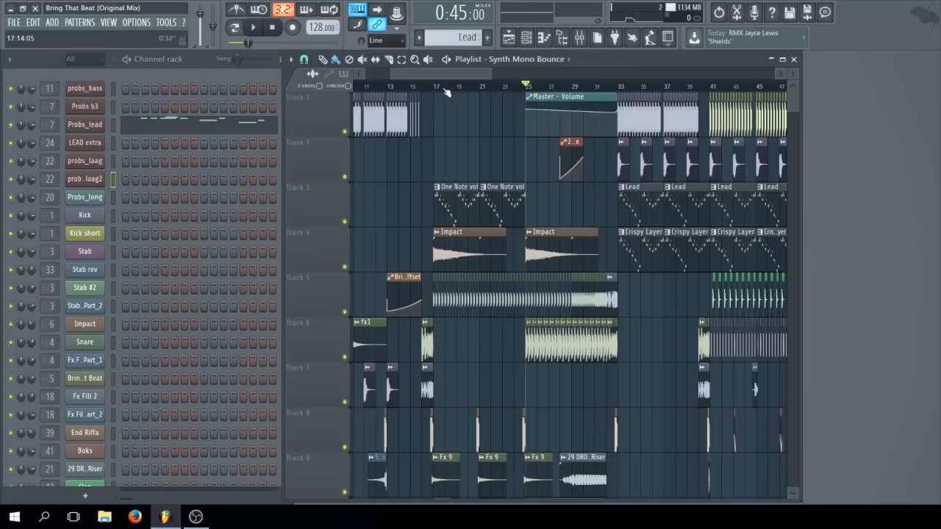
{"action": "left_click_drag", "start_coordinate": [526, 87], "coordinate": [615, 95]}
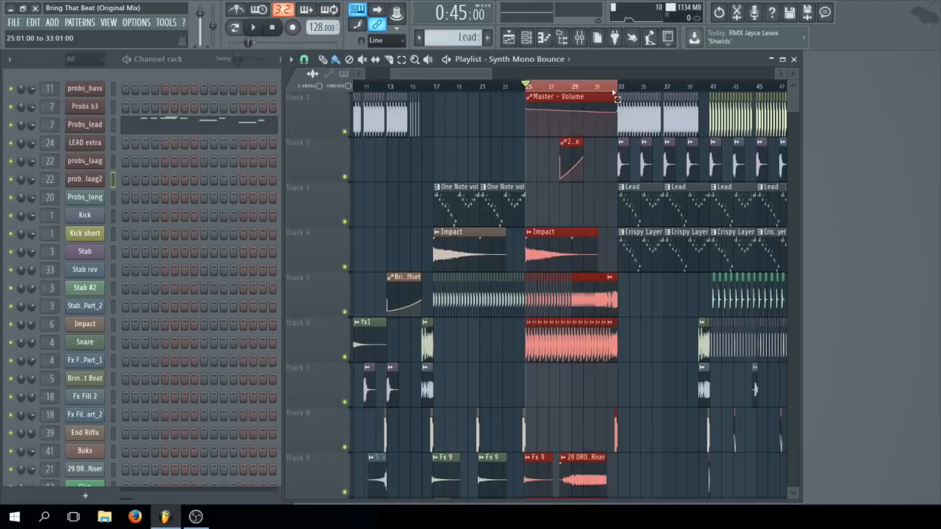
- Play the selected build-up and watch the filter movement in the SYNTH track's second FabFilter Simplon
{"action": "left_click", "coordinate": [253, 27]}
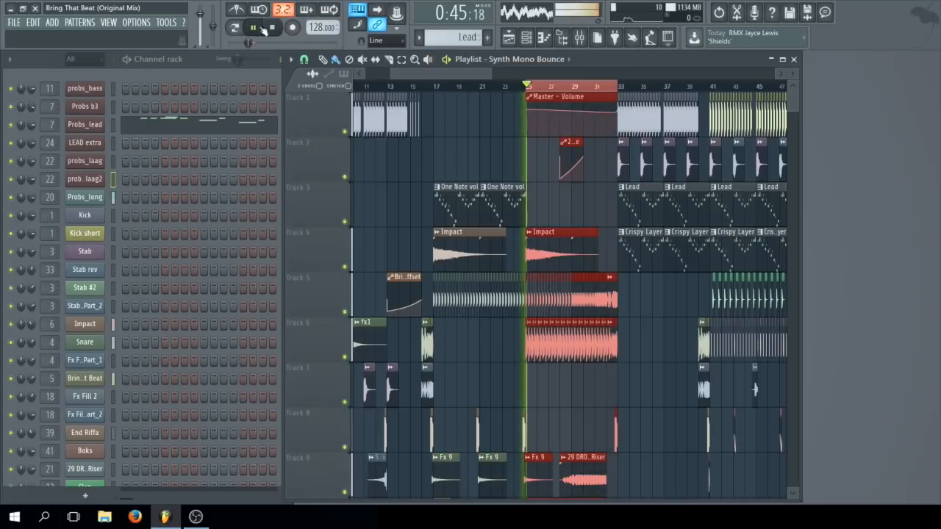
{"action": "left_click", "coordinate": [580, 38]}
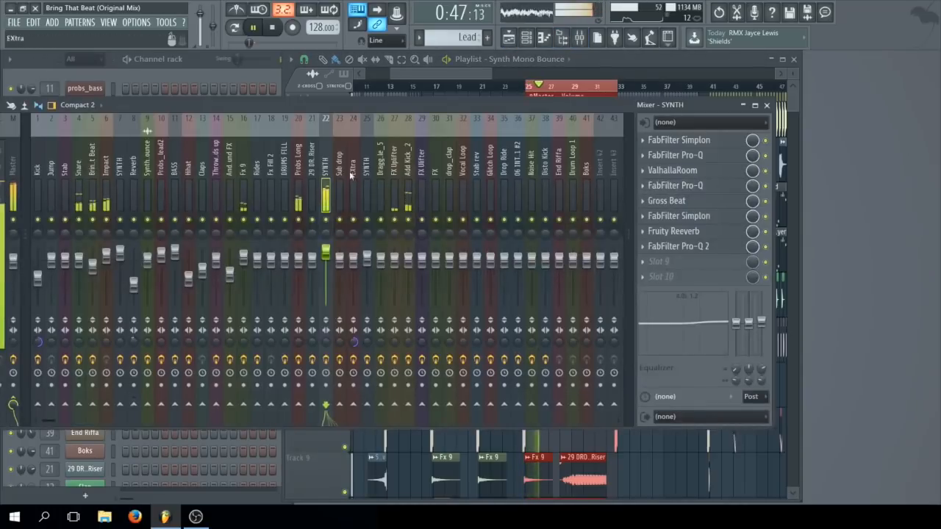
{"action": "left_click", "coordinate": [686, 220]}
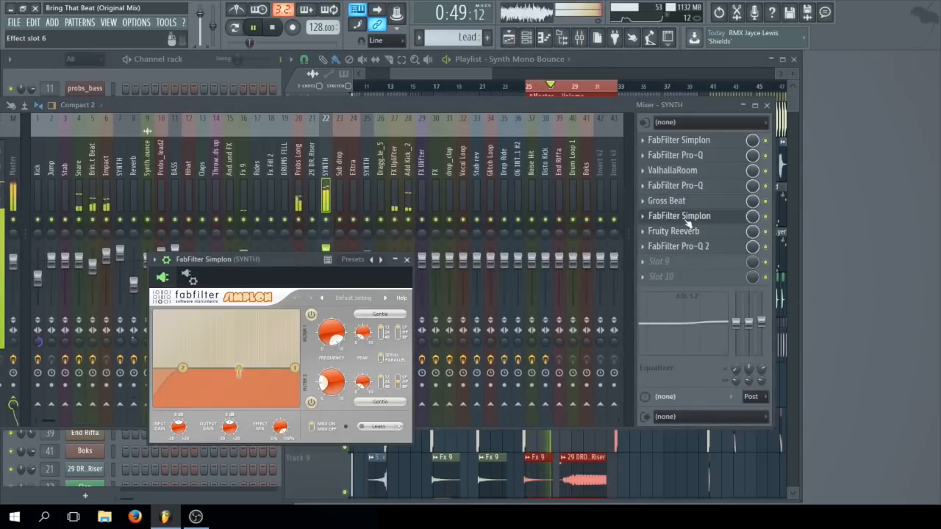
{"action": "left_click_drag", "start_coordinate": [299, 260], "coordinate": [299, 240]}
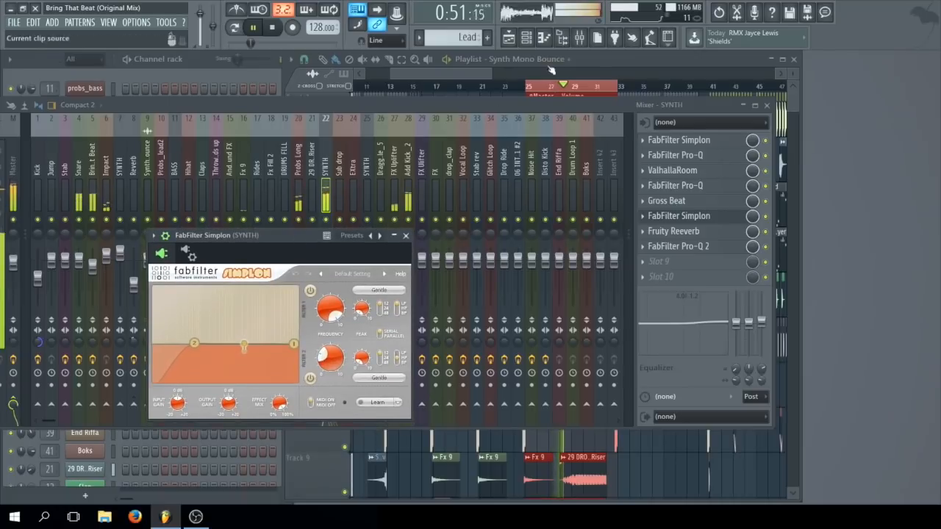
- Open the Synth Simplon clip on Track 20 to view its Filter 2 frequency events, and return to the playlist
{"action": "left_click", "coordinate": [590, 57]}
{"action": "scroll", "coordinate": [583, 231], "scroll_direction": "down", "scroll_amount": 8}
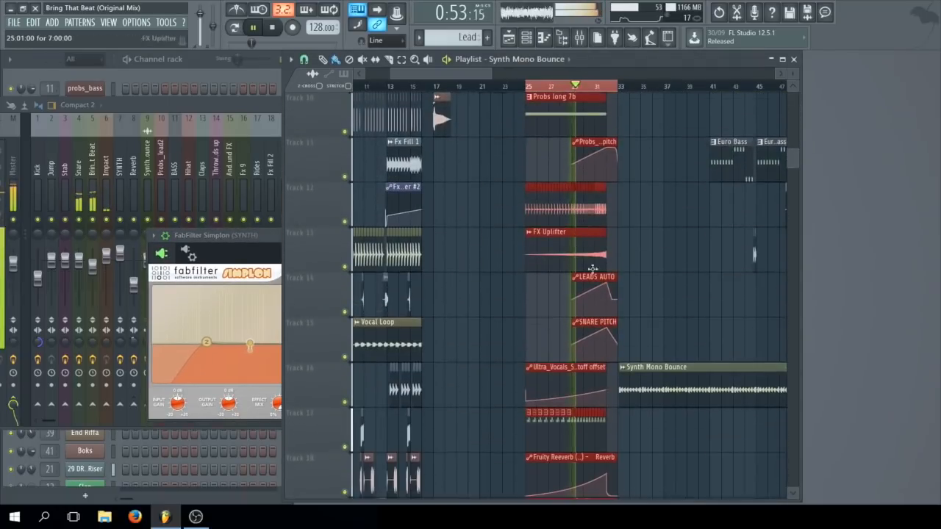
{"action": "double_click", "coordinate": [552, 306]}
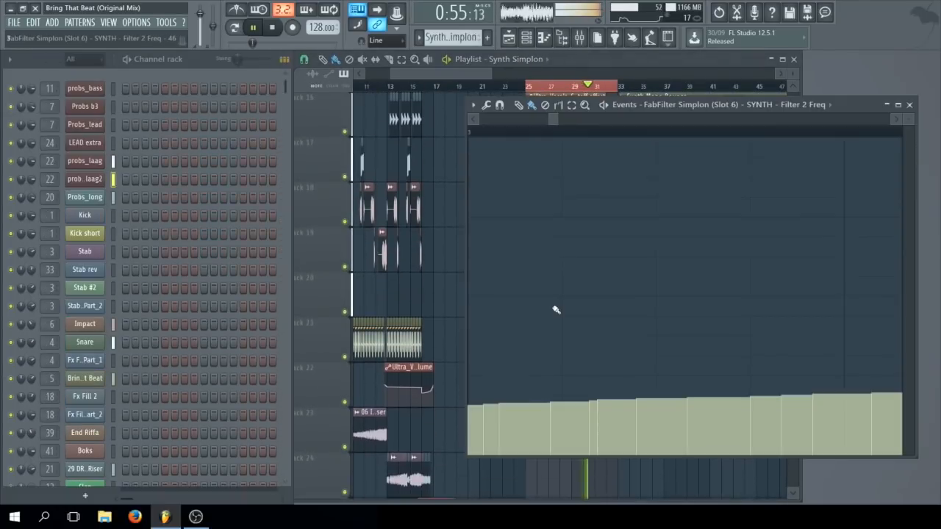
{"action": "left_click", "coordinate": [481, 74]}
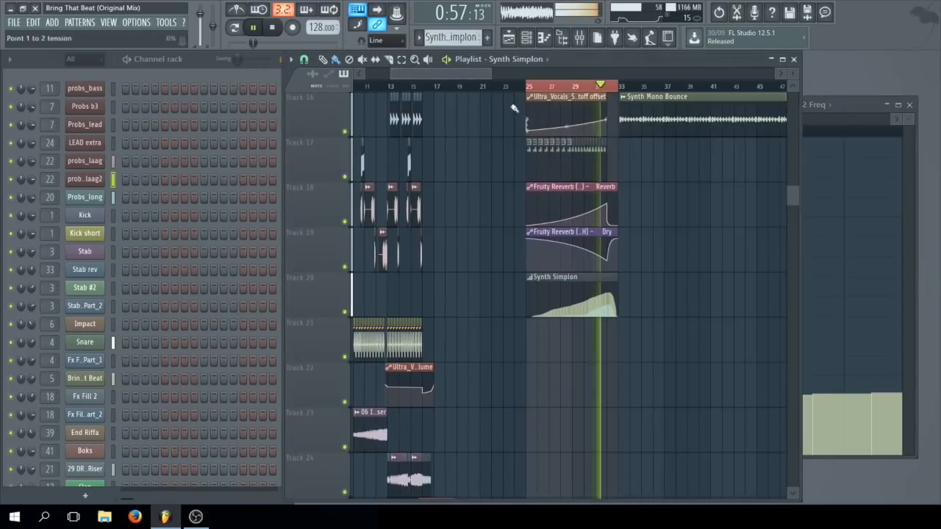
- Stop playback, re-examine the SYNTH track's second FabFilter Simplon, and close its window, the event editor and the mixer
{"action": "left_click", "coordinate": [579, 38]}
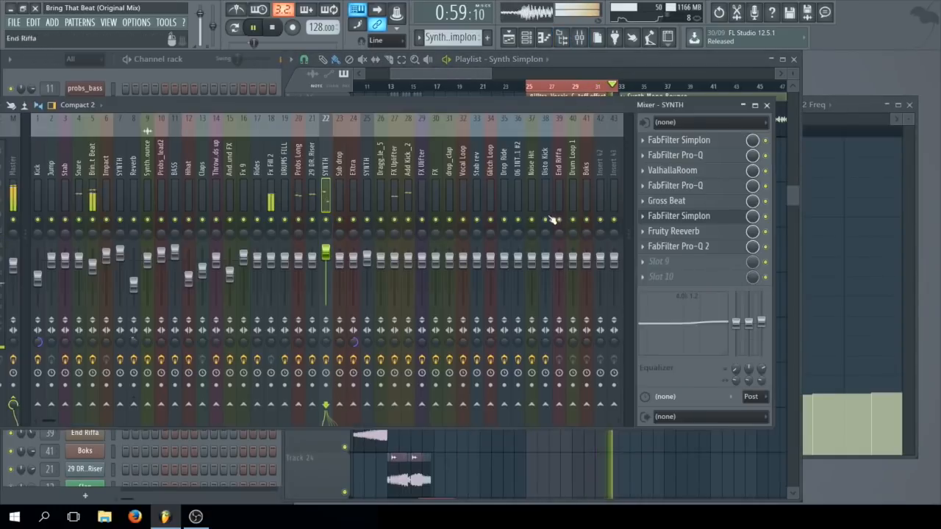
{"action": "key", "text": "space"}
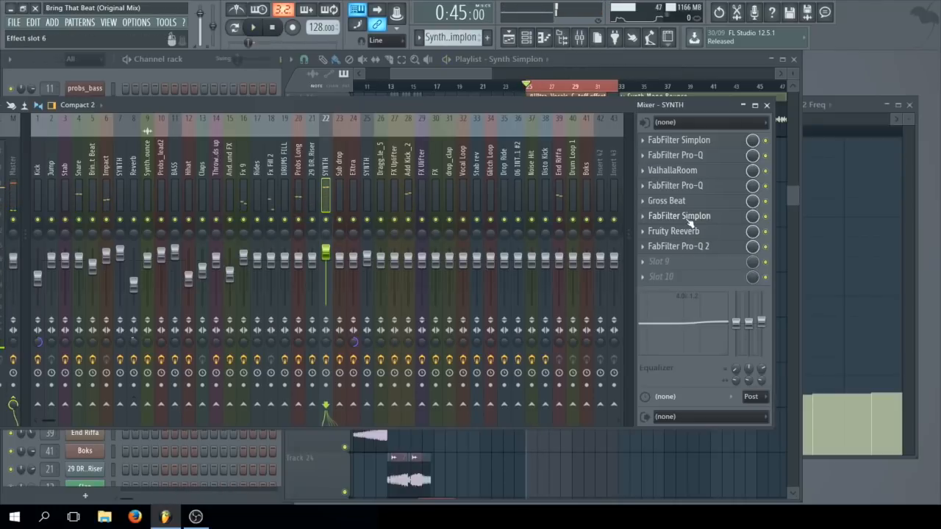
{"action": "left_click", "coordinate": [688, 217]}
{"action": "left_click_drag", "start_coordinate": [258, 244], "coordinate": [251, 244]}
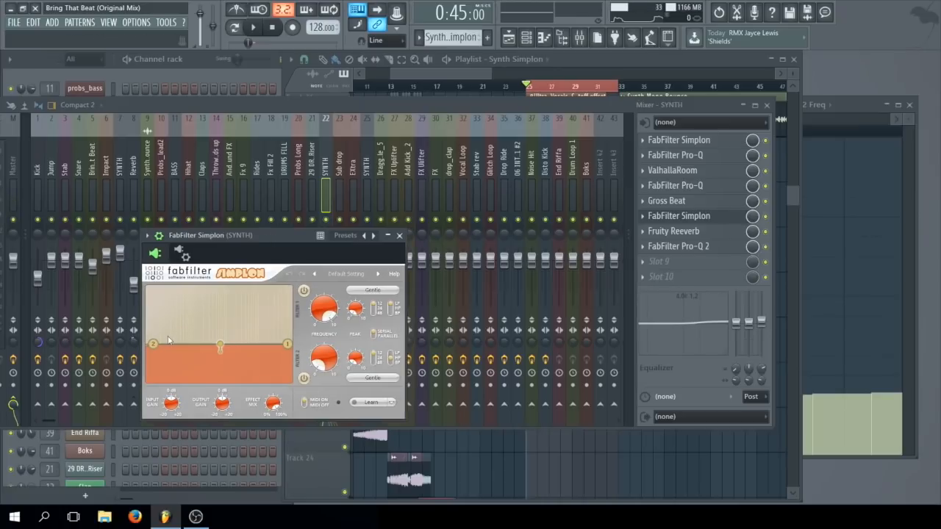
{"action": "mouse_move", "coordinate": [169, 340]}
{"action": "left_click", "coordinate": [906, 106]}
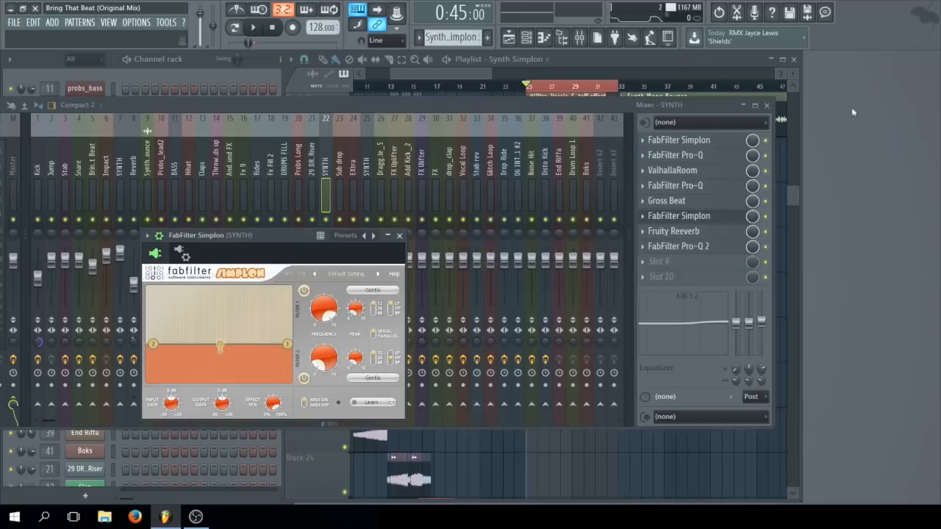
{"action": "left_click", "coordinate": [401, 236]}
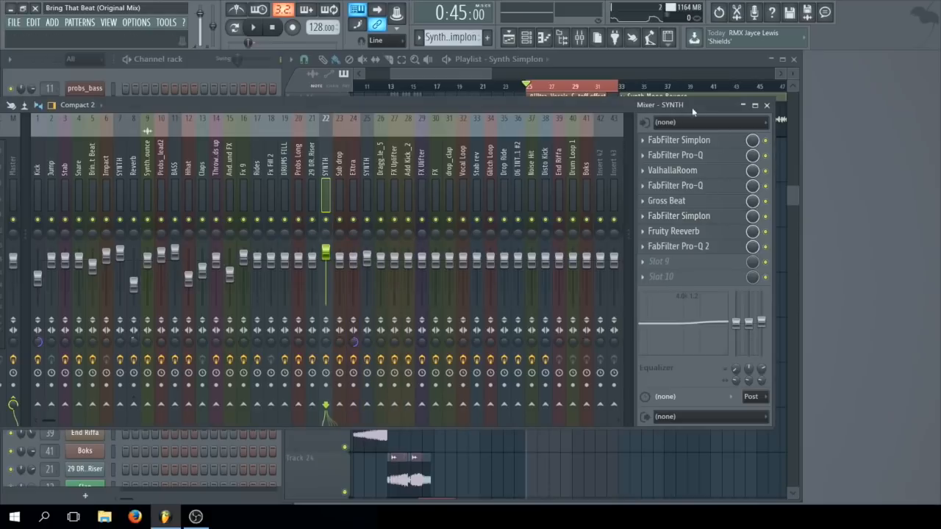
{"action": "left_click", "coordinate": [766, 105]}
- Find the next empty pattern without naming it, and place it on Track 20 at bar 23 with the playhead at its start
{"action": "scroll", "coordinate": [651, 252], "scroll_direction": "up", "scroll_amount": 3}
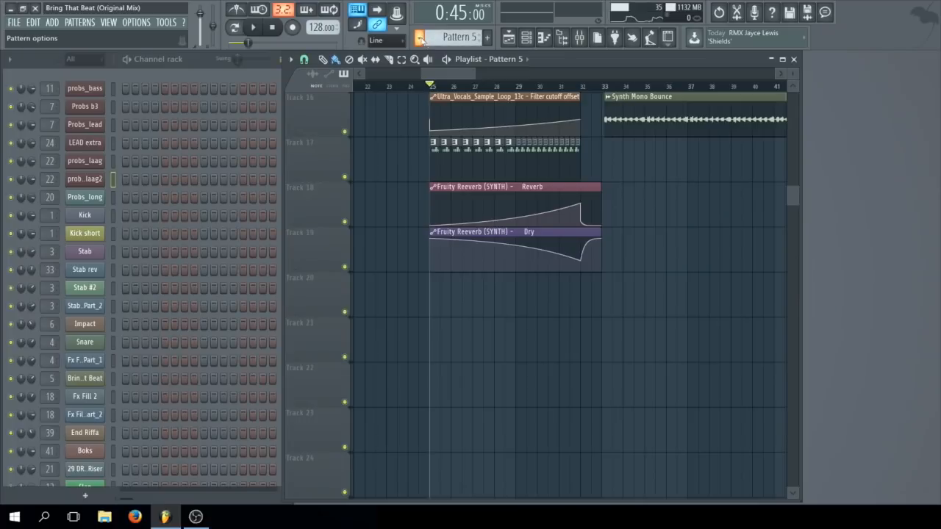
{"action": "left_click", "coordinate": [421, 38]}
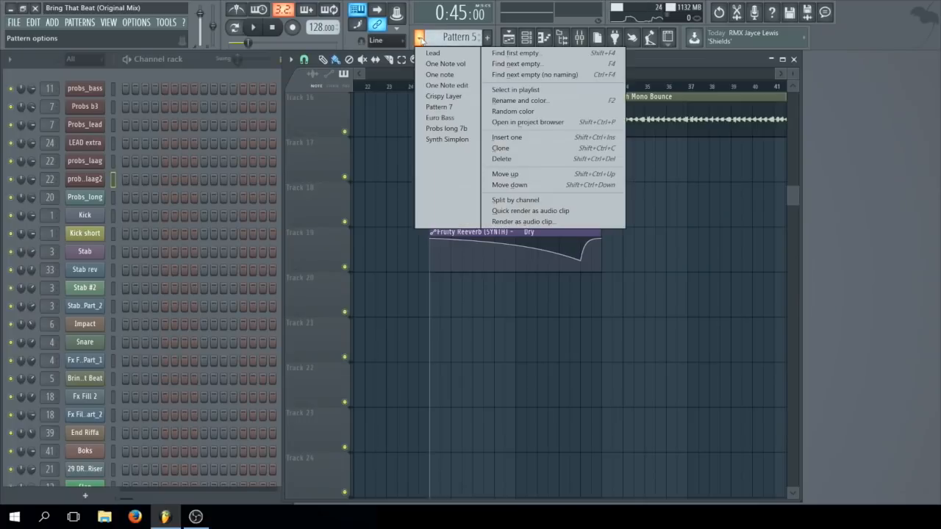
{"action": "left_click", "coordinate": [531, 61]}
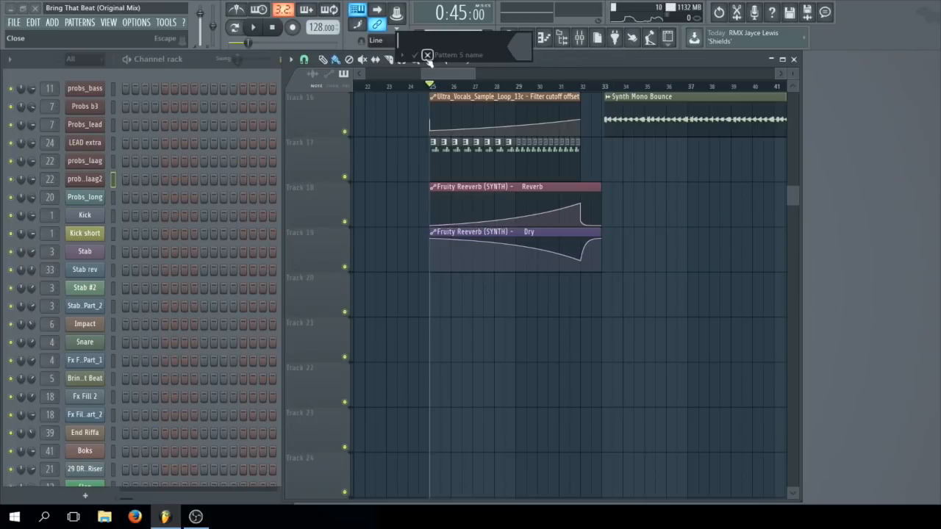
{"action": "left_click", "coordinate": [427, 55]}
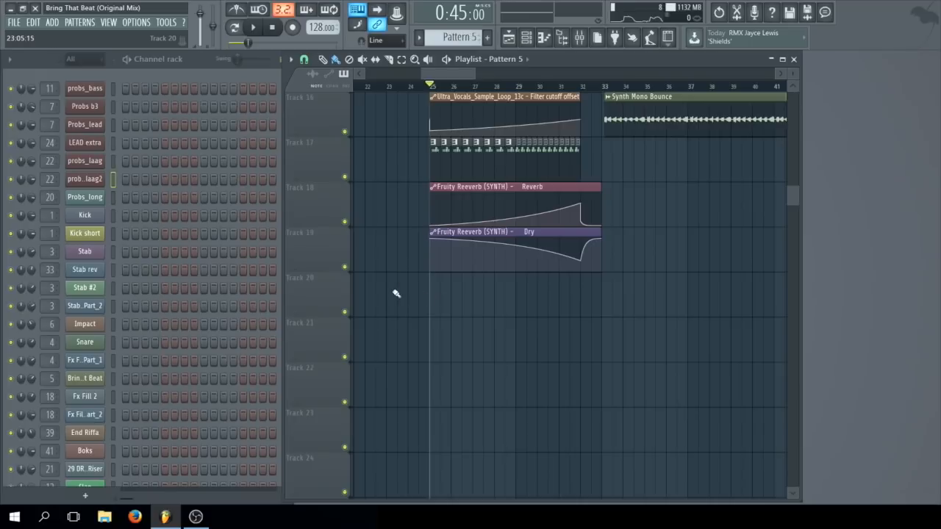
{"action": "left_click_drag", "start_coordinate": [409, 310], "coordinate": [399, 309]}
{"action": "left_click", "coordinate": [388, 85]}
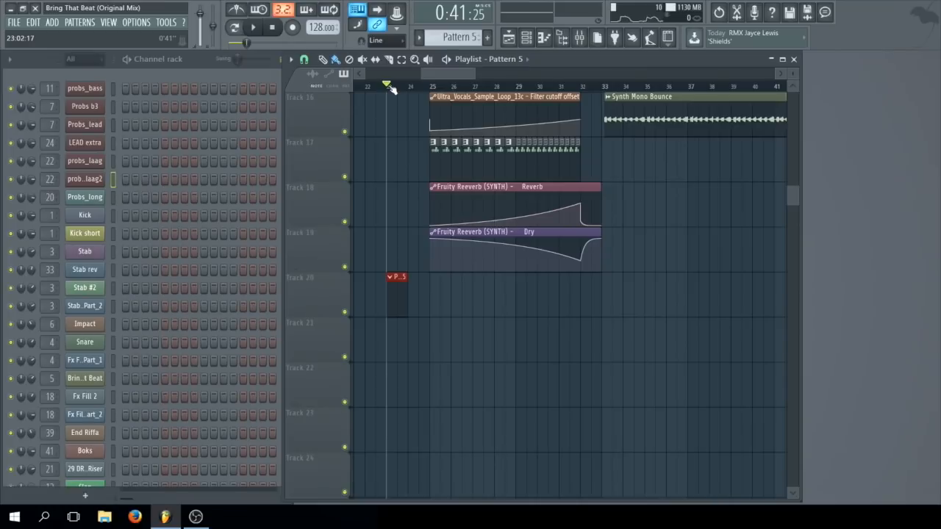
- Open the second FabFilter Simplon on the SYNTH mixer track and reposition its window over the mixer
{"action": "left_click", "coordinate": [579, 37]}
{"action": "left_click_drag", "start_coordinate": [557, 104], "coordinate": [546, 111]}
{"action": "left_click", "coordinate": [684, 226]}
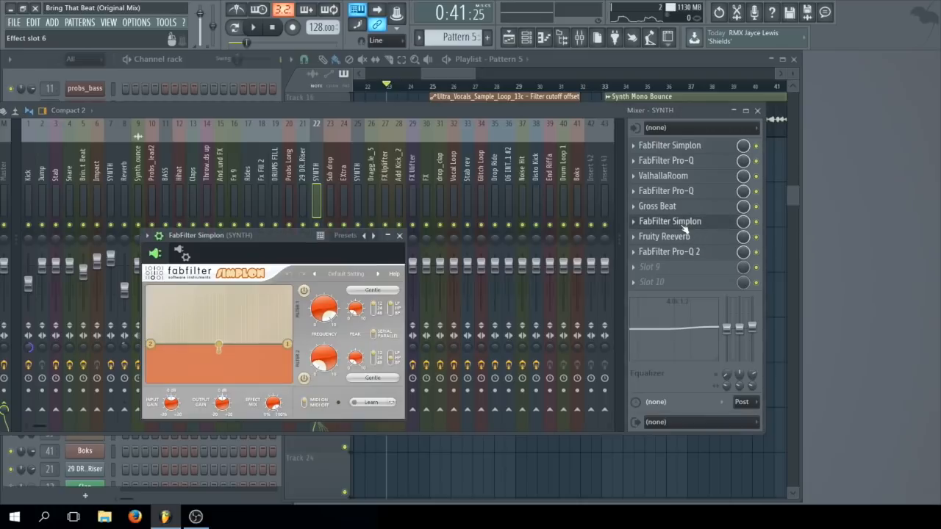
{"action": "left_click_drag", "start_coordinate": [290, 235], "coordinate": [295, 245]}
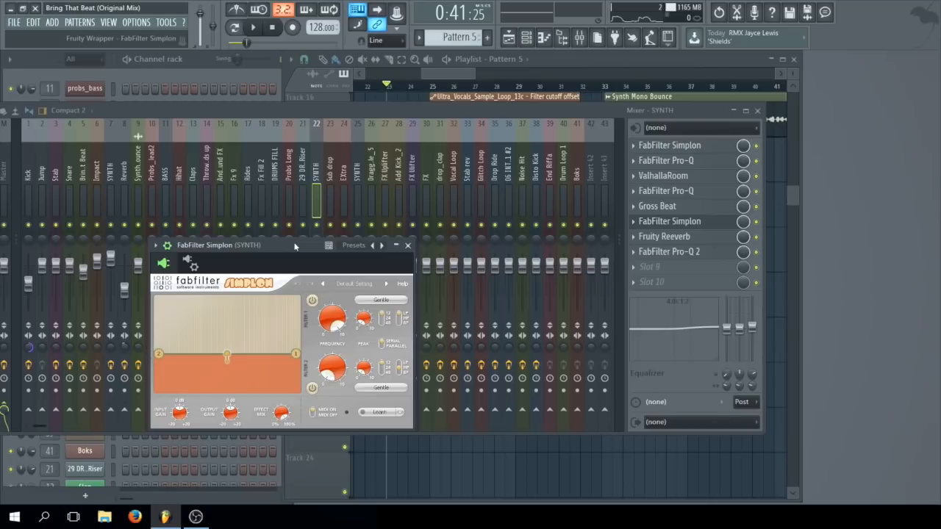
- Play from bar 23 and record everything while sweeping Simplon's Filter 2 up through the build-up and back down at the drop, and stop
{"action": "left_click", "coordinate": [257, 28]}
{"action": "left_click", "coordinate": [292, 27]}
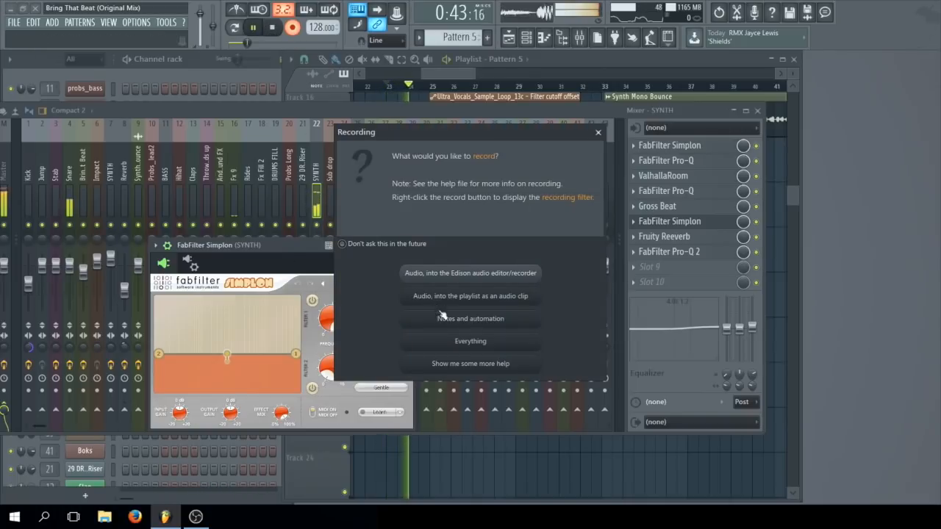
{"action": "left_click", "coordinate": [451, 340]}
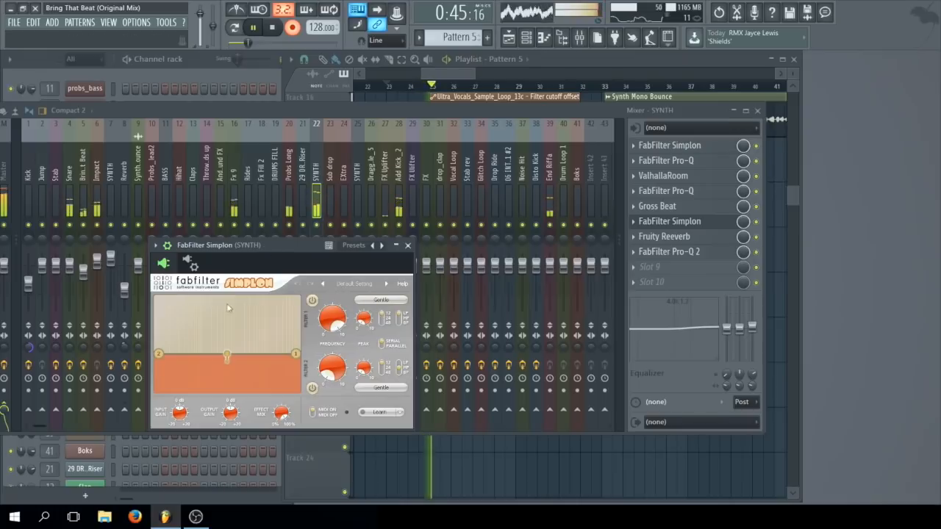
{"action": "left_click_drag", "start_coordinate": [156, 358], "coordinate": [159, 419]}
{"action": "left_click", "coordinate": [291, 29]}
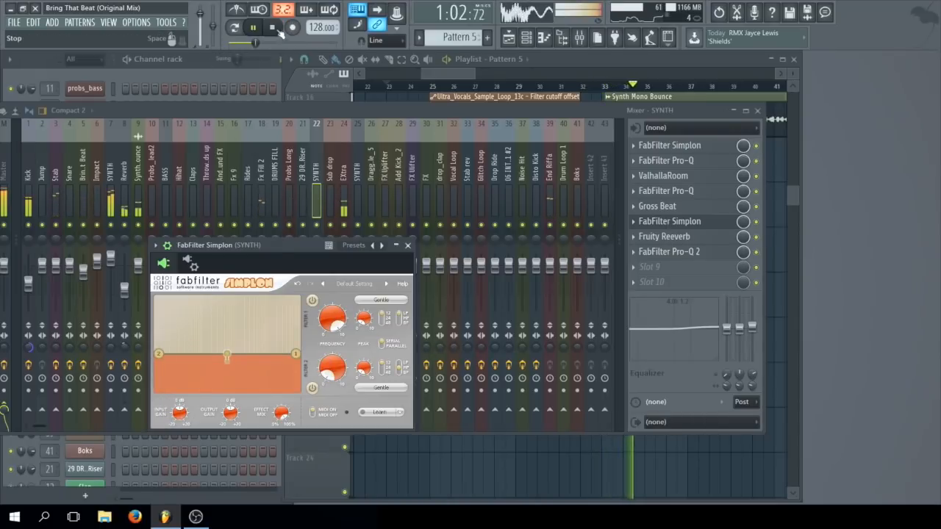
{"action": "left_click", "coordinate": [273, 27]}
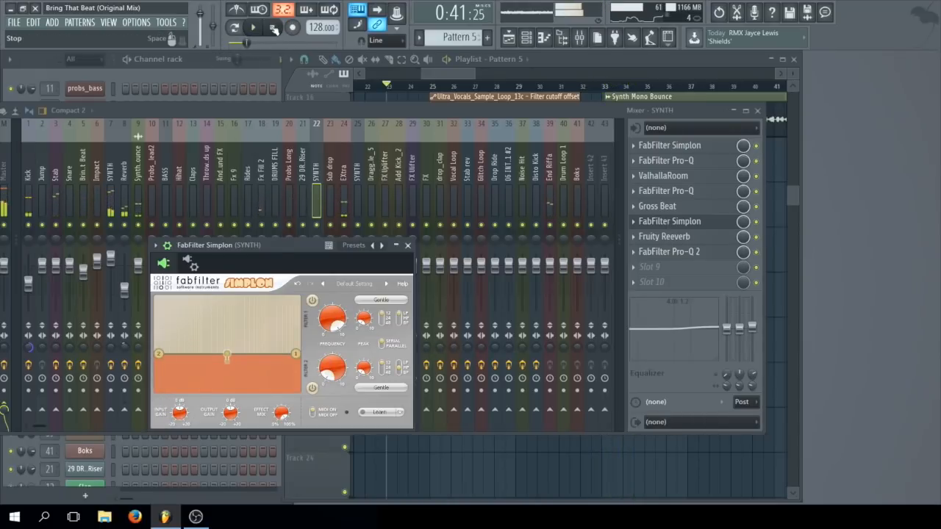
- Play back the recorded Pattern 5 clip on Track 20 beside the Simplon window to watch the filter movement
{"action": "left_click", "coordinate": [431, 79]}
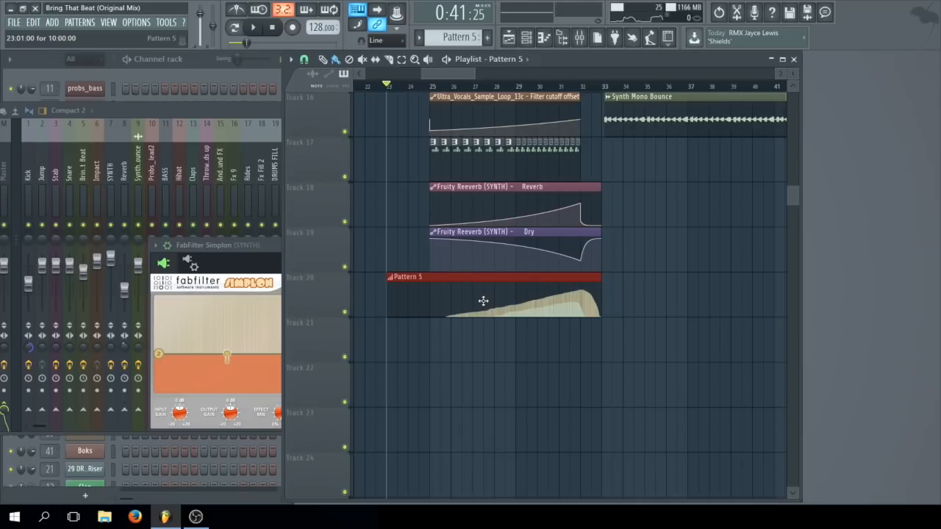
{"action": "left_click_drag", "start_coordinate": [241, 245], "coordinate": [210, 239]}
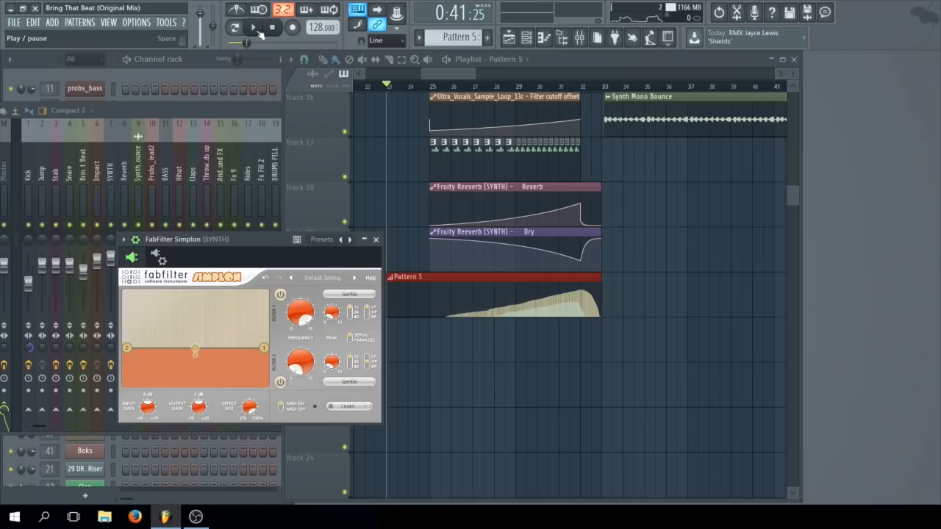
{"action": "left_click", "coordinate": [257, 30]}
{"action": "left_click_drag", "start_coordinate": [261, 240], "coordinate": [258, 230]}
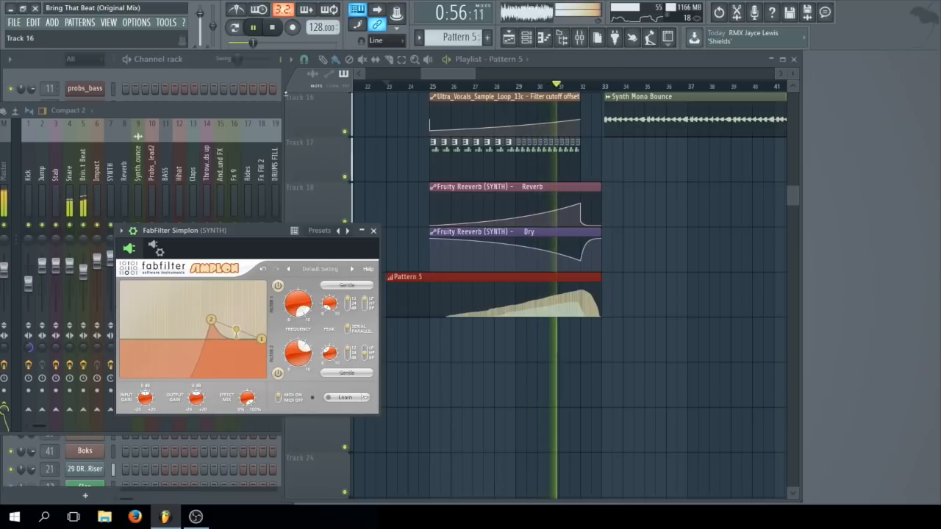
{"action": "key", "text": "F9"}
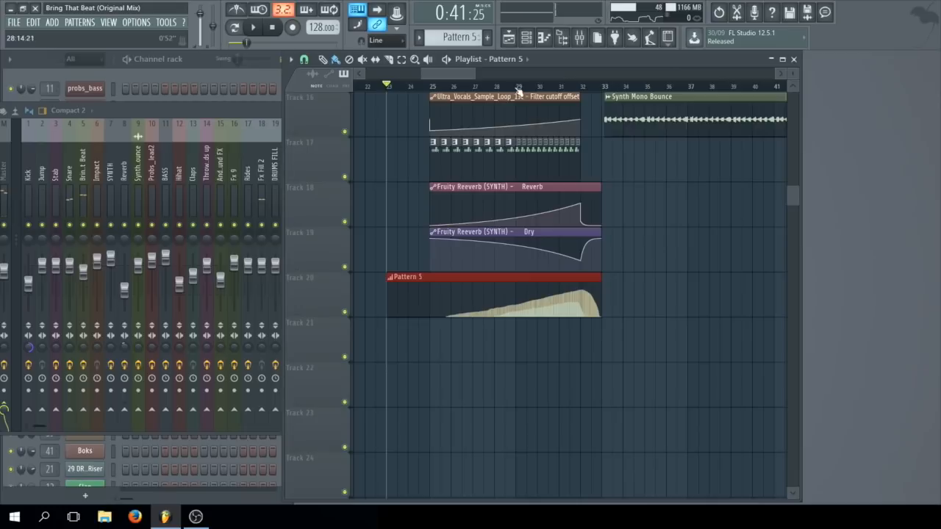
- Replay the automation from bar 29 with the SYNTH track's second Simplon reopened, and stop playback
{"action": "left_click", "coordinate": [517, 89]}
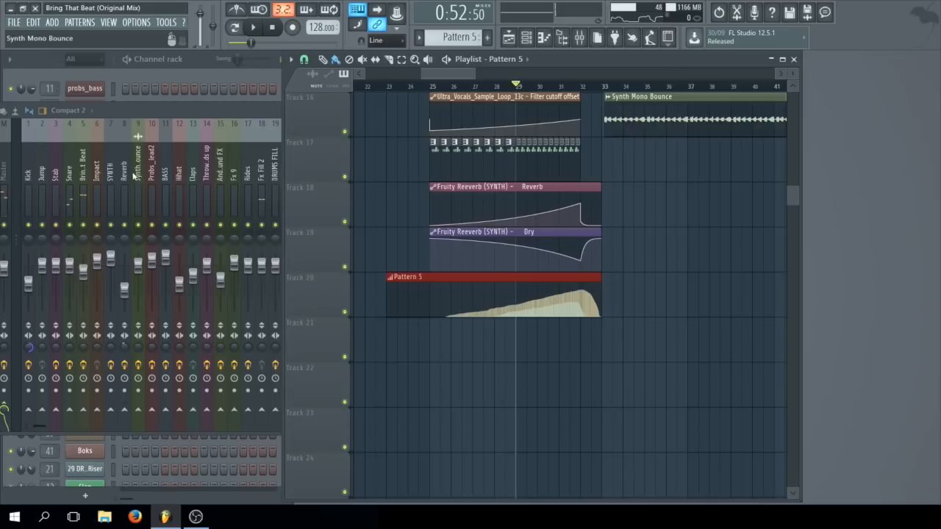
{"action": "left_click", "coordinate": [174, 116]}
{"action": "right_click", "coordinate": [324, 224]}
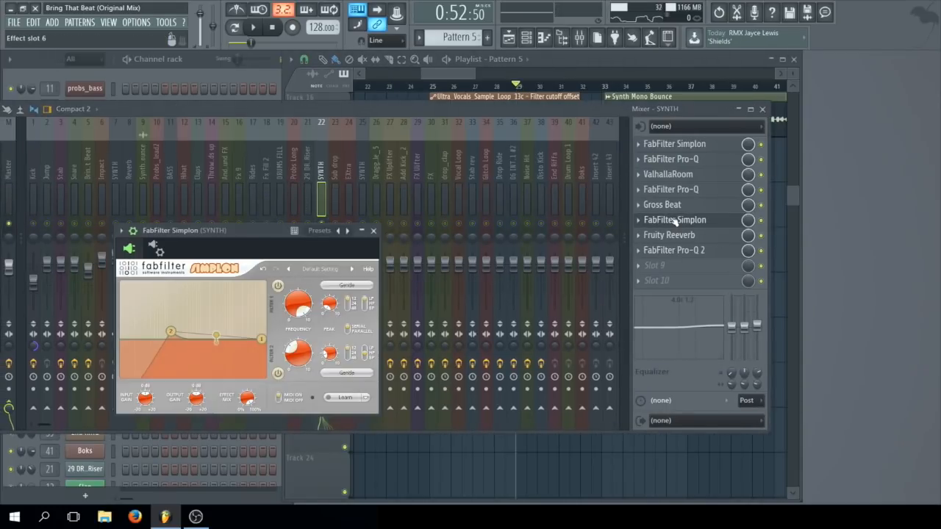
{"action": "left_click", "coordinate": [674, 220]}
{"action": "key", "text": "space"}
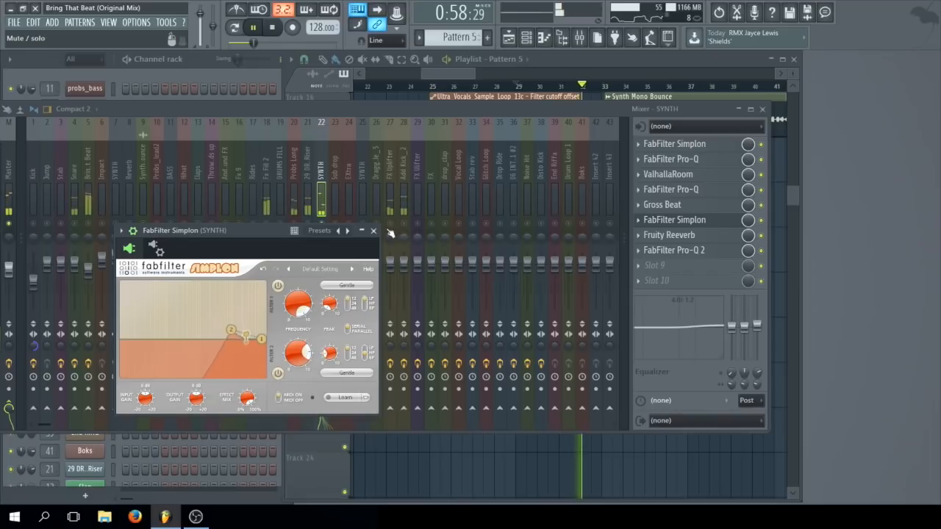
{"action": "left_click", "coordinate": [270, 30]}
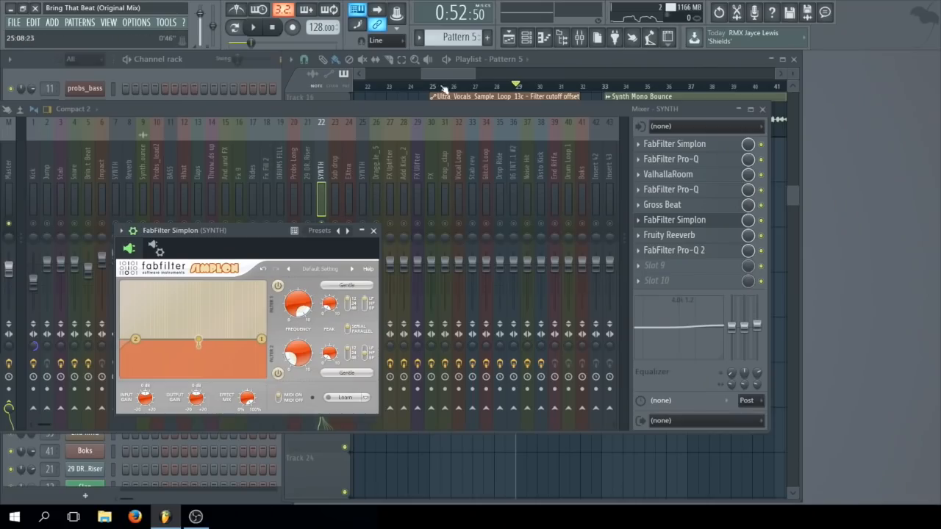
- Play from bar 31 into the drop, checking the SYNTH mixer track and the playlist's upper tracks during the transition
{"action": "left_click", "coordinate": [444, 86]}
{"action": "left_click_drag", "start_coordinate": [444, 87], "coordinate": [688, 99]}
{"action": "left_click", "coordinate": [561, 86]}
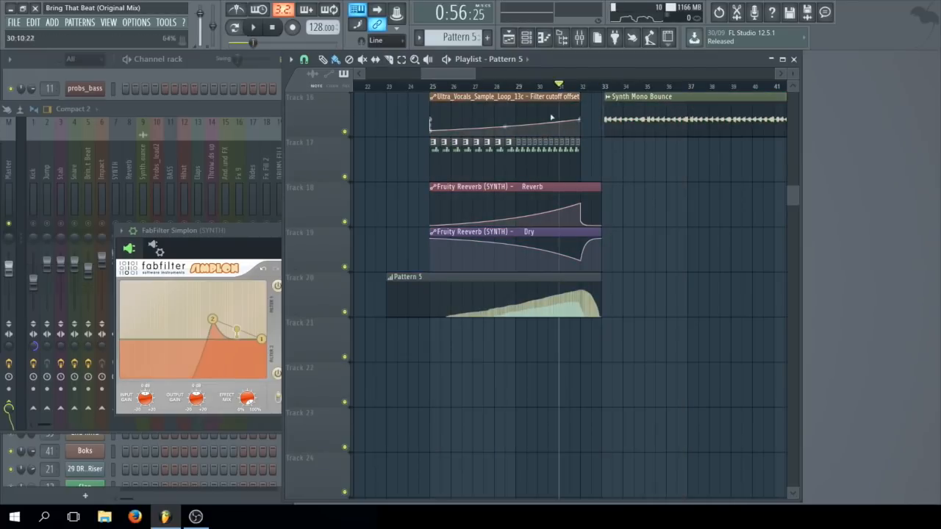
{"action": "scroll", "coordinate": [707, 334], "scroll_direction": "up", "scroll_amount": 5}
{"action": "key", "text": "space"}
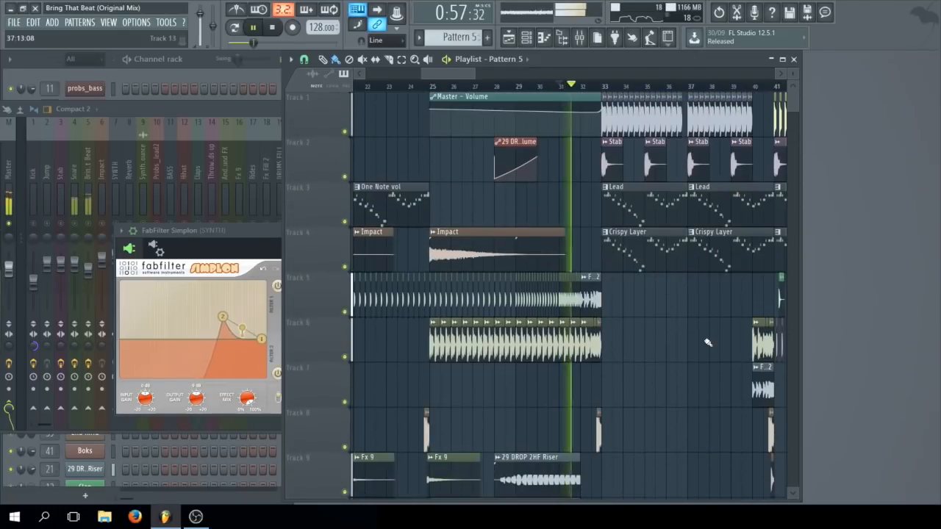
{"action": "key", "text": "F9"}
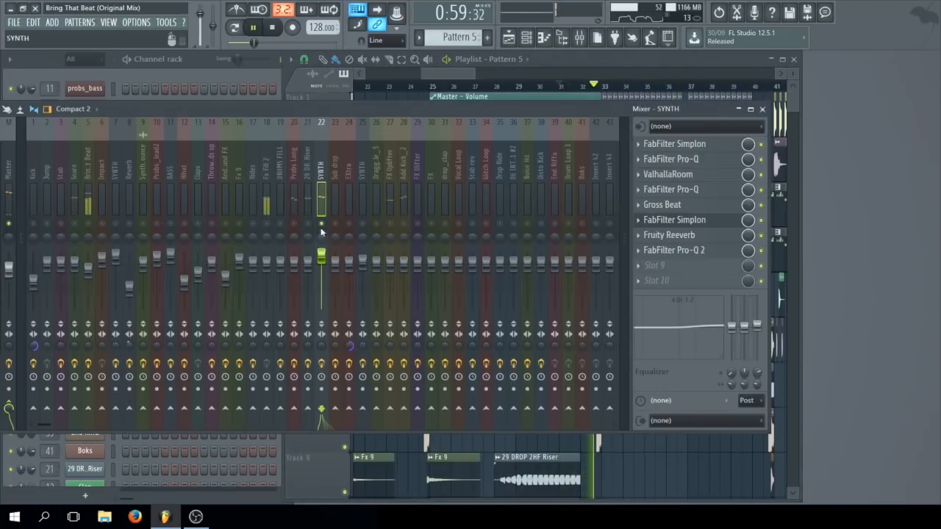
{"action": "left_click", "coordinate": [459, 68]}
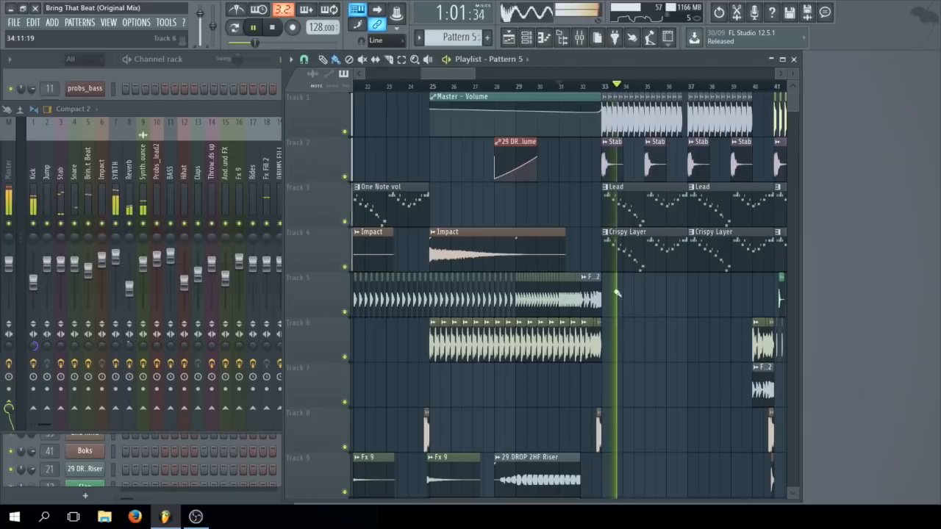
- Stop playback, open the Lead pattern's Probs_lead Nexus channel, and show its target mixer track 7
{"action": "left_click_drag", "start_coordinate": [459, 68], "coordinate": [487, 68]}
{"action": "key", "text": "space"}
{"action": "scroll", "coordinate": [395, 323], "scroll_direction": "right", "scroll_amount": 3}
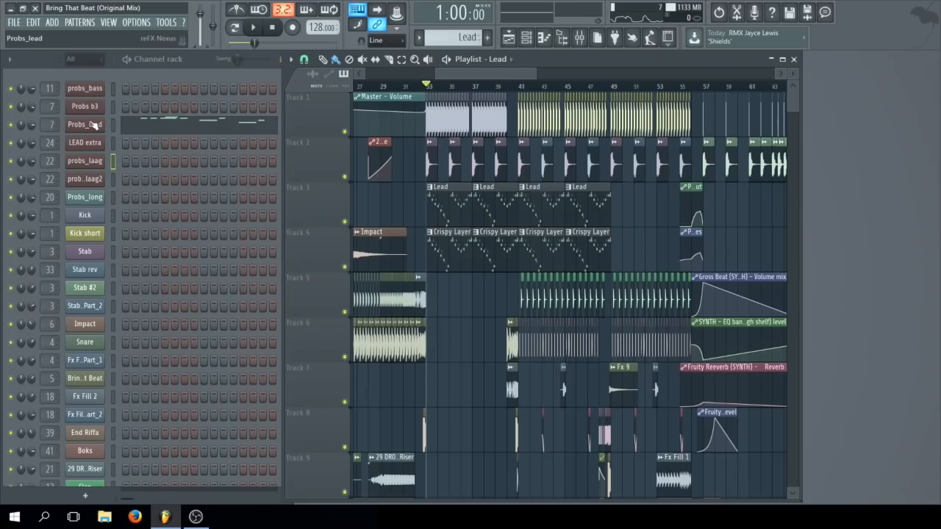
{"action": "left_click", "coordinate": [93, 124]}
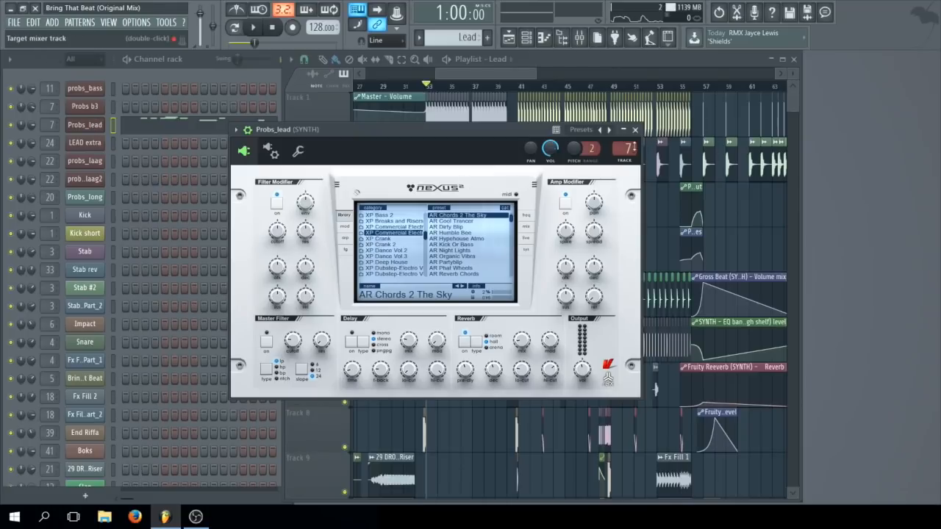
{"action": "double_click", "coordinate": [629, 149]}
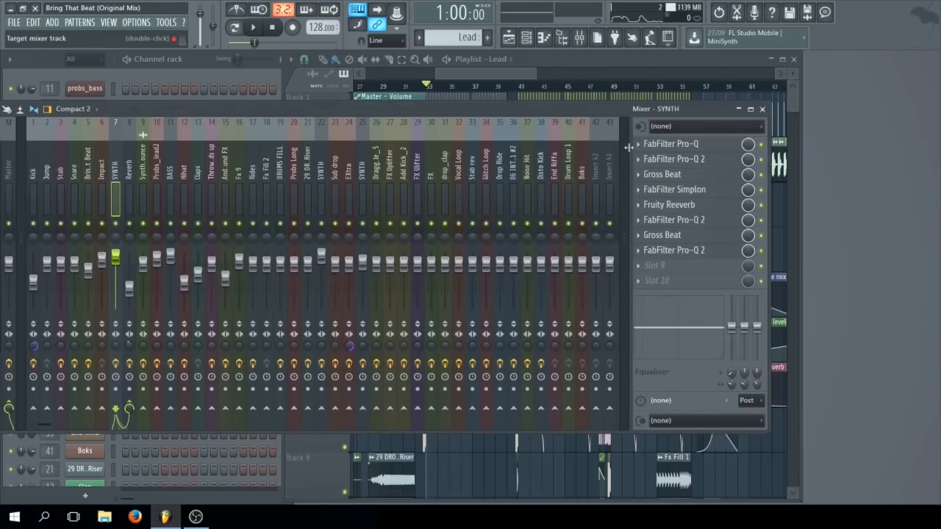
- Examine the FabFilter Pro-Q and Pro-Q 2 curves on mixer track 7, and close the plugin and mixer windows
{"action": "left_click", "coordinate": [654, 146]}
{"action": "left_click", "coordinate": [665, 159]}
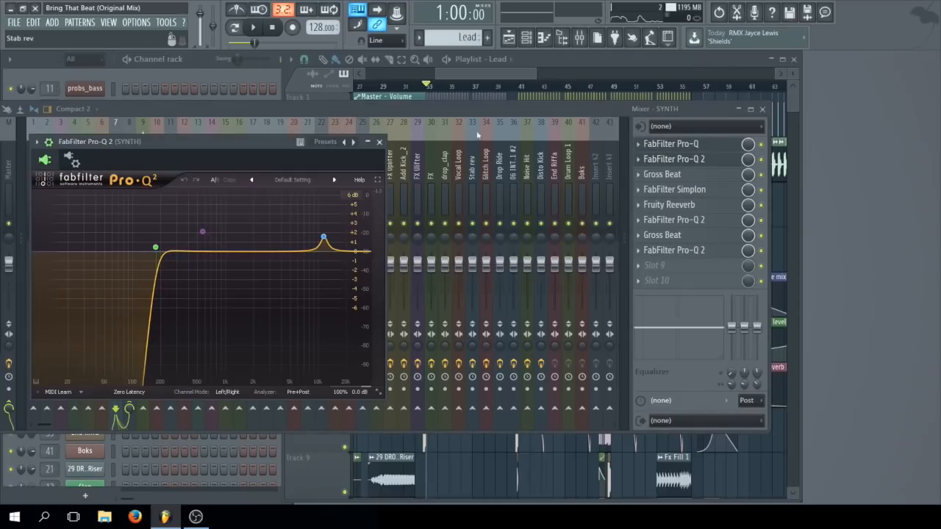
{"action": "left_click", "coordinate": [379, 142]}
{"action": "left_click", "coordinate": [762, 109]}
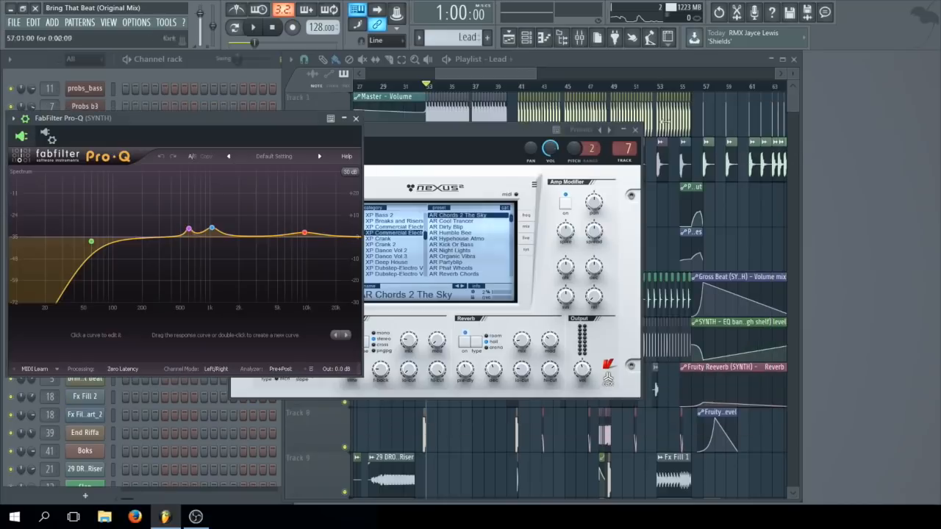
{"action": "left_click", "coordinate": [355, 119]}
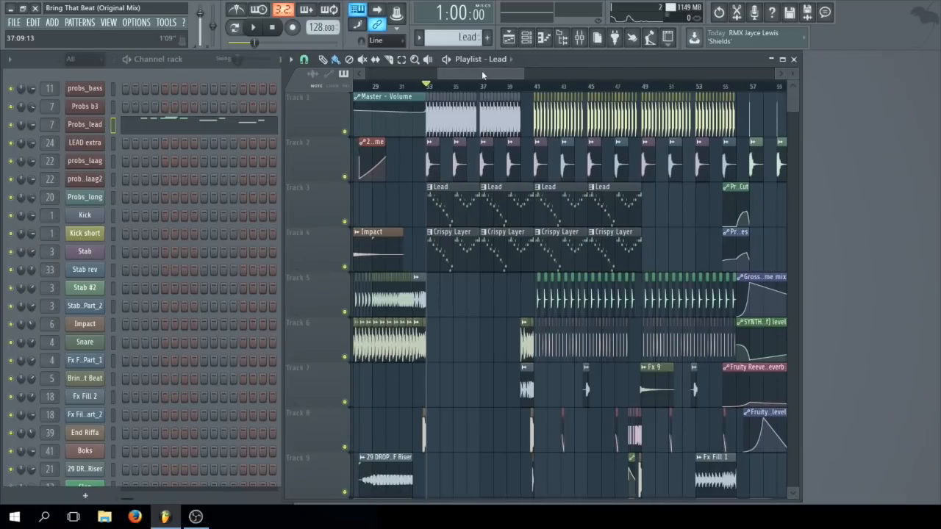
- Play the first part of the drop from bar 33 and stop playback
{"action": "left_click_drag", "start_coordinate": [482, 71], "coordinate": [466, 82]}
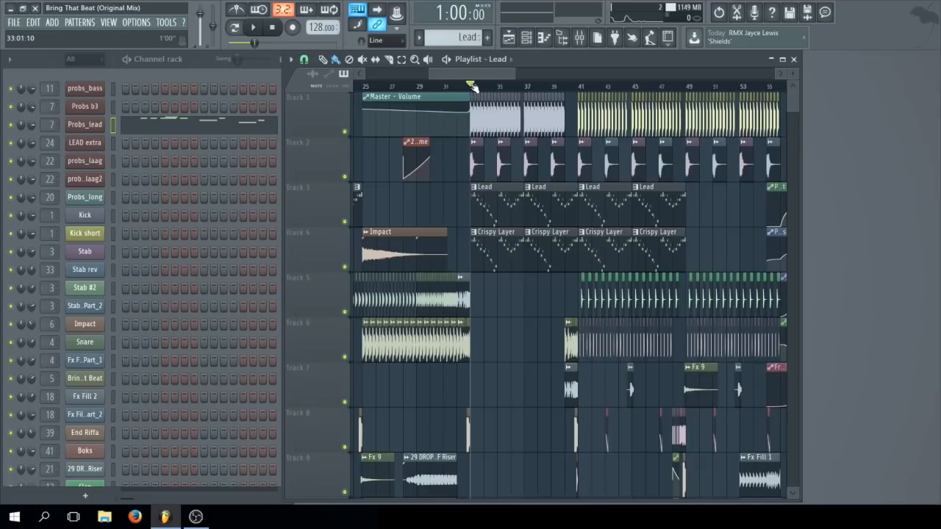
{"action": "key", "text": "space"}
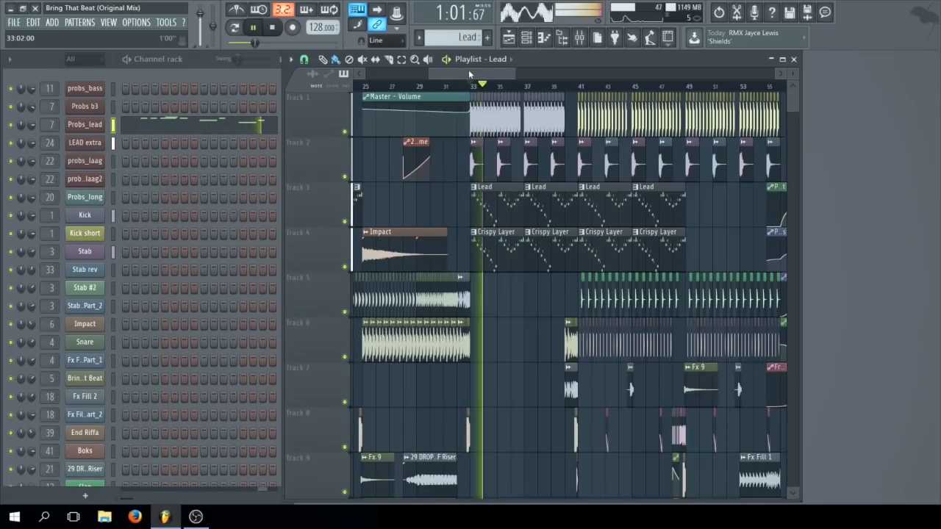
{"action": "key", "text": "space"}
{"action": "left_click_drag", "start_coordinate": [469, 72], "coordinate": [481, 74]}
- Place the playhead at bar 41 and play the second part of the drop where the Euro Bass clips enter
{"action": "left_click", "coordinate": [521, 87]}
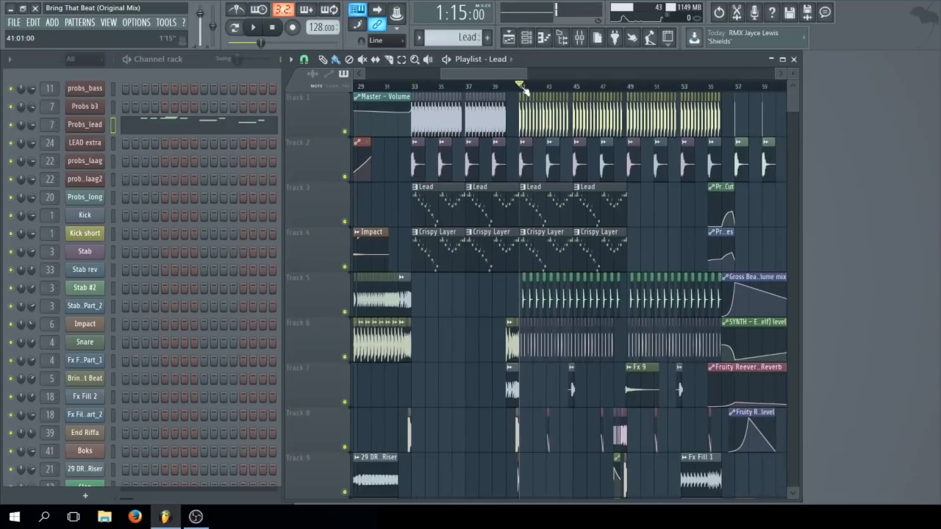
{"action": "left_click_drag", "start_coordinate": [510, 74], "coordinate": [518, 74]}
{"action": "scroll", "coordinate": [507, 219], "scroll_direction": "down", "scroll_amount": 3}
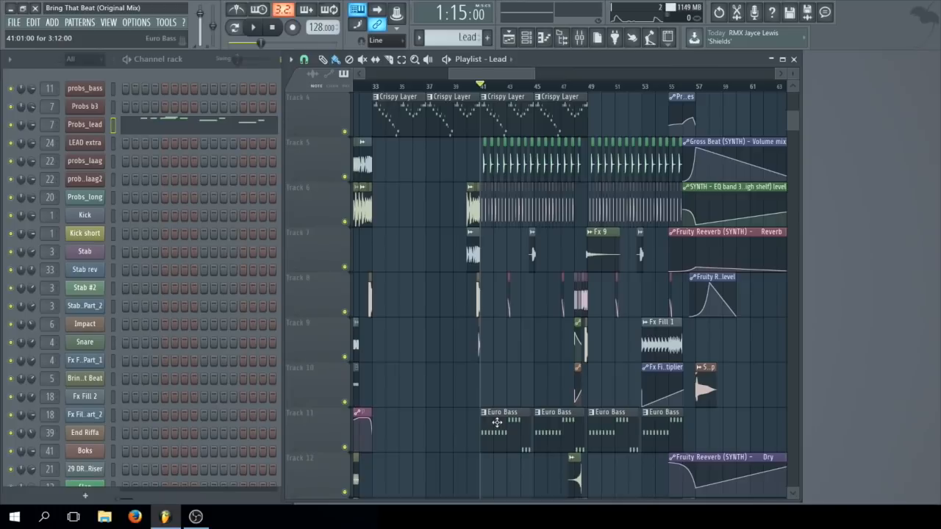
{"action": "key", "text": "space"}
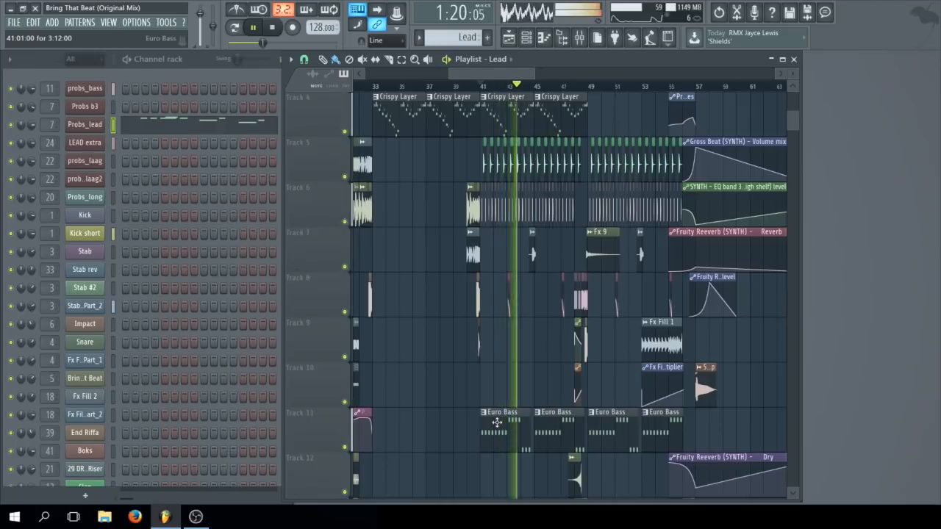
{"action": "key", "text": "space"}
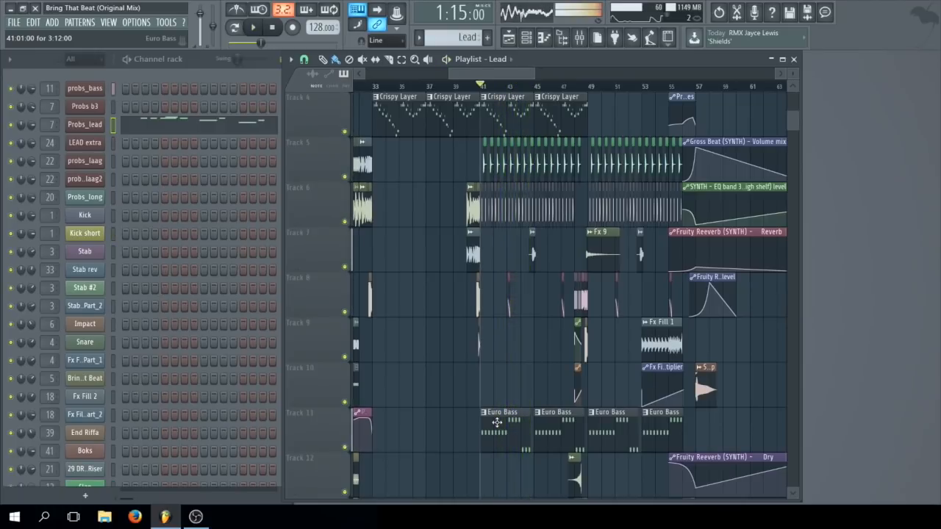
- Open the first Euro Bass clip on Track 11, examine its probs_bass notes in the piano roll, and return to the playlist
{"action": "double_click", "coordinate": [497, 423]}
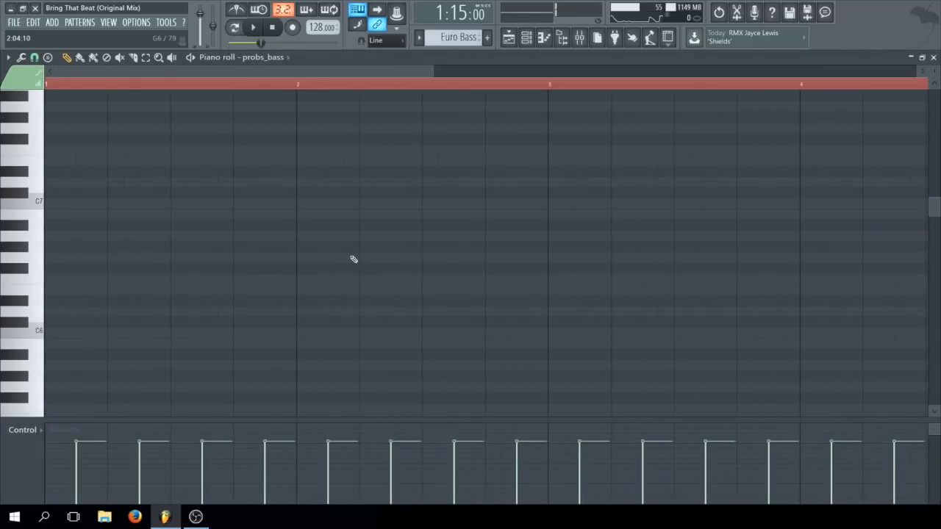
{"action": "scroll", "coordinate": [352, 259], "scroll_direction": "up", "scroll_amount": 6}
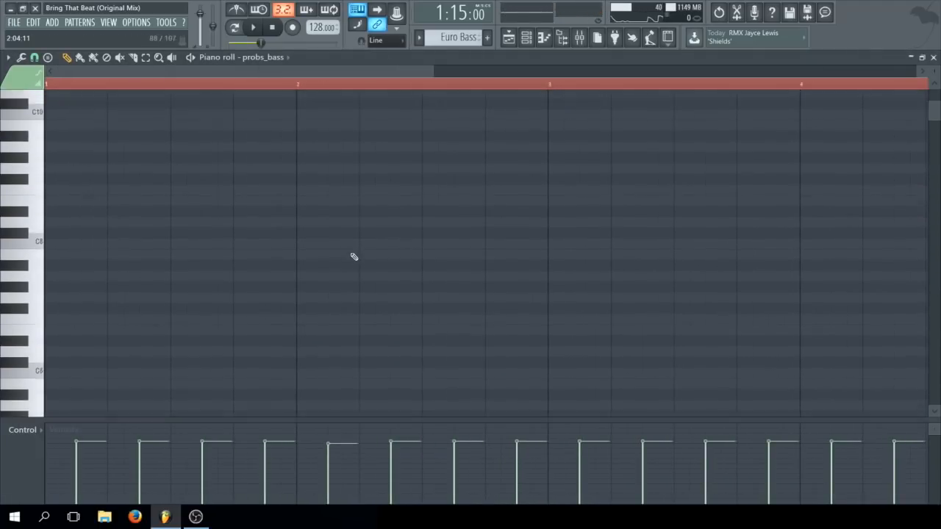
{"action": "scroll", "coordinate": [323, 220], "scroll_direction": "down", "scroll_amount": 12}
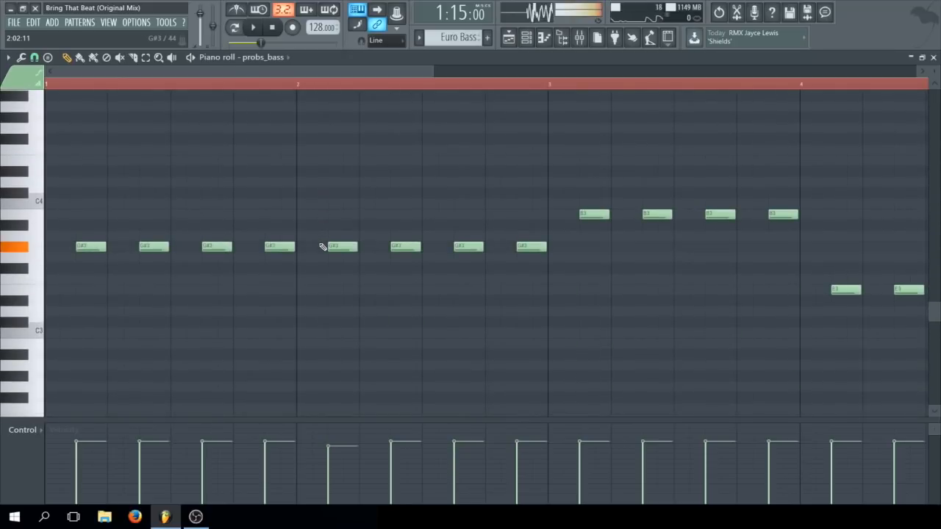
{"action": "scroll", "coordinate": [322, 247], "scroll_direction": "down", "scroll_amount": 2}
{"action": "scroll", "coordinate": [314, 244], "scroll_direction": "down", "scroll_amount": 1}
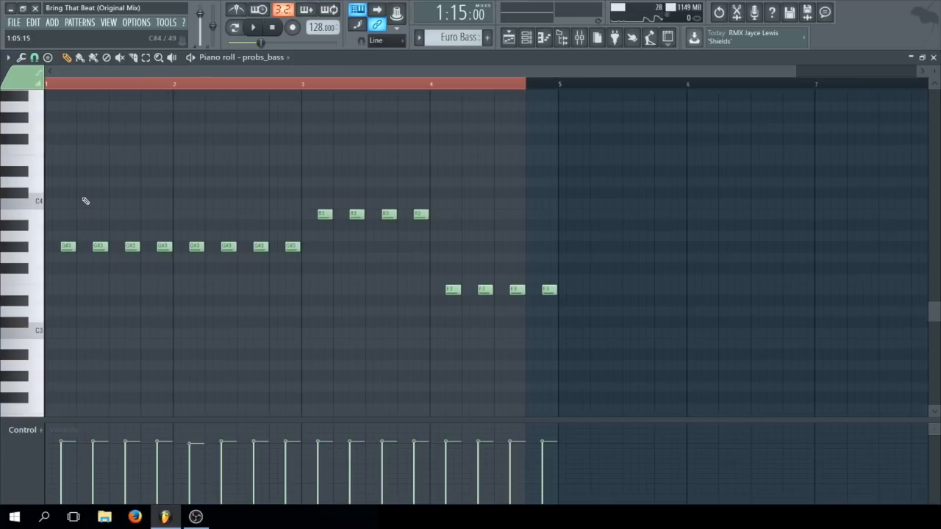
{"action": "left_click_drag", "start_coordinate": [61, 187], "coordinate": [592, 352]}
{"action": "left_click", "coordinate": [501, 196]}
{"action": "left_click", "coordinate": [934, 58]}
{"action": "scroll", "coordinate": [509, 332], "scroll_direction": "up", "scroll_amount": 4}
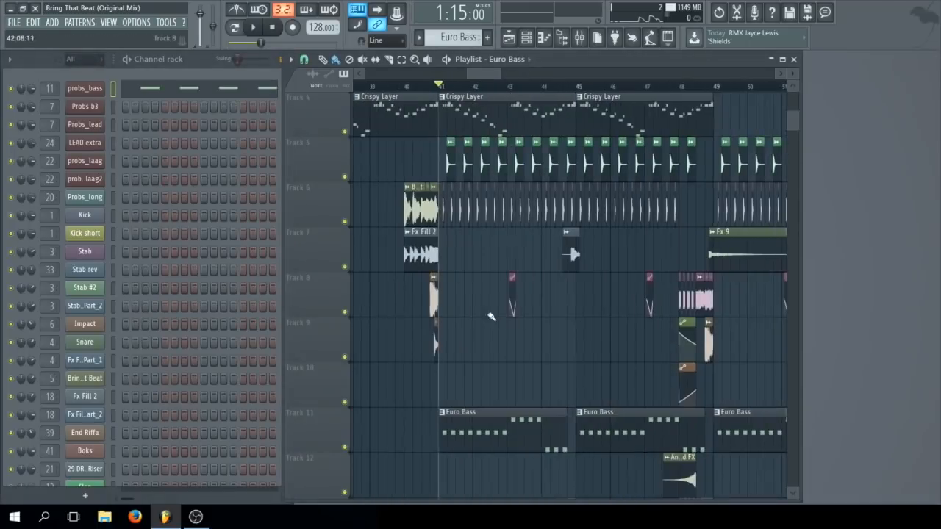
- Examine the playlist clips of the second part of the drop from bar 41, across the drum, lead and Euro Bass tracks
{"action": "scroll", "coordinate": [499, 318], "scroll_direction": "up", "scroll_amount": 3}
{"action": "scroll", "coordinate": [464, 88], "scroll_direction": "up", "scroll_amount": 4}
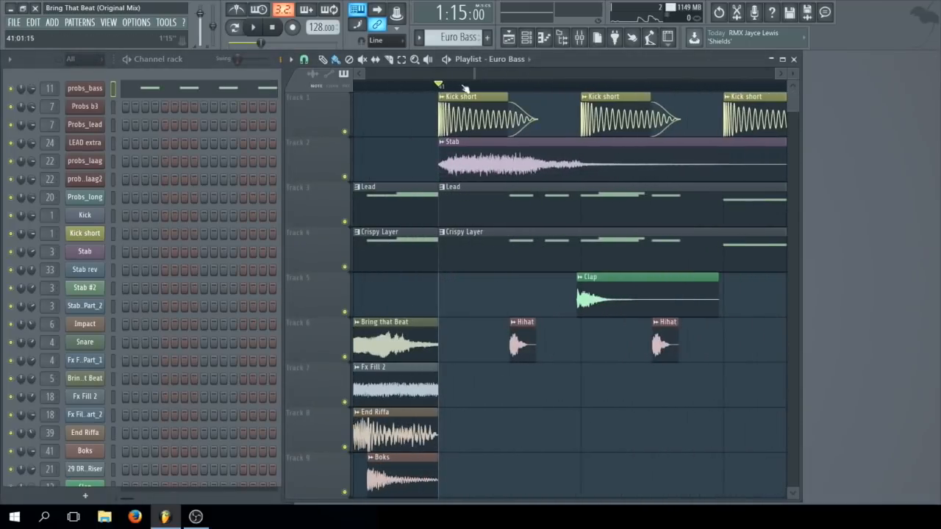
{"action": "scroll", "coordinate": [469, 134], "scroll_direction": "down", "scroll_amount": 5}
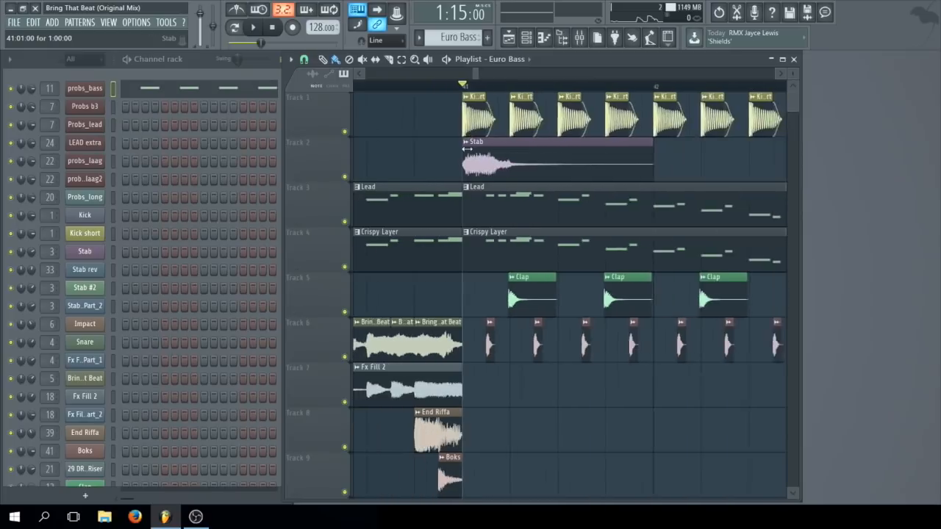
{"action": "scroll", "coordinate": [468, 208], "scroll_direction": "down", "scroll_amount": 10}
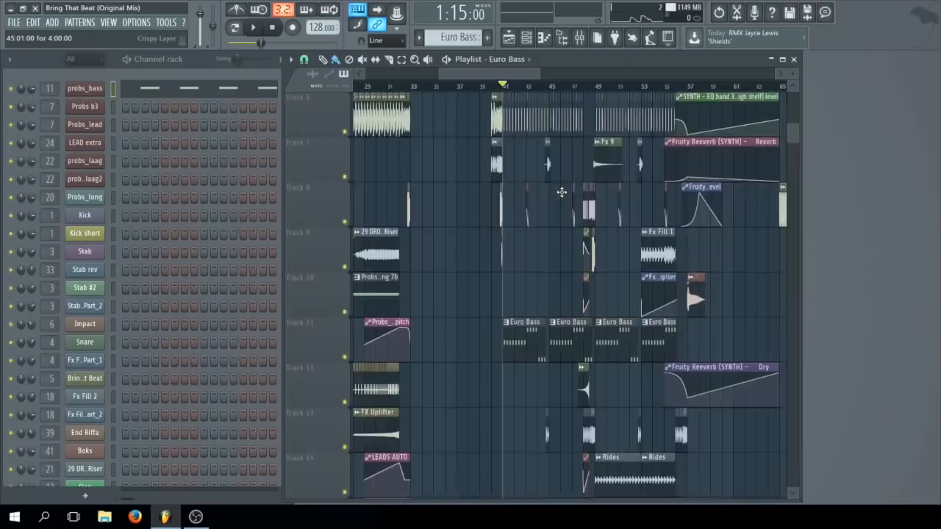
{"action": "scroll", "coordinate": [562, 195], "scroll_direction": "up", "scroll_amount": 5}
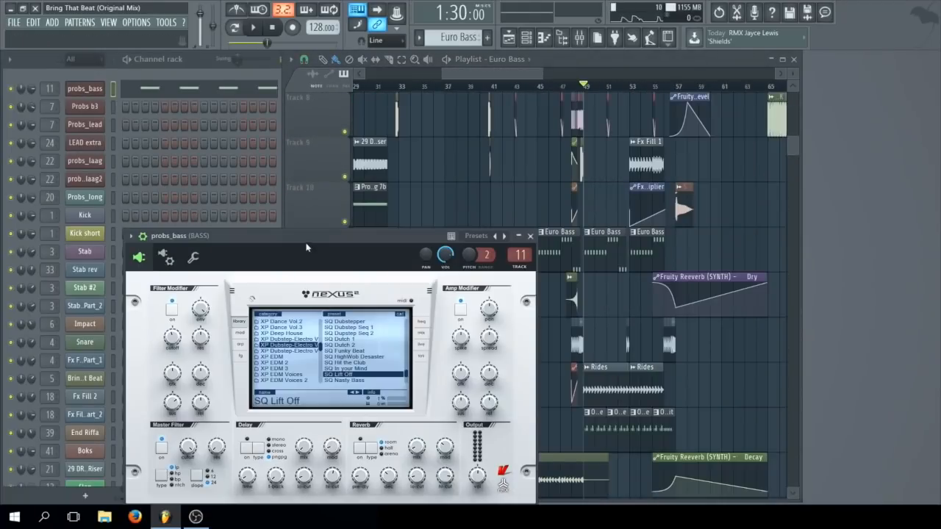
- Examine the Nexus preset of probs_bass and the first FabFilter Simplon and two Pro-Q effects on its BASS mixer track
{"action": "left_click_drag", "start_coordinate": [307, 248], "coordinate": [325, 197]}
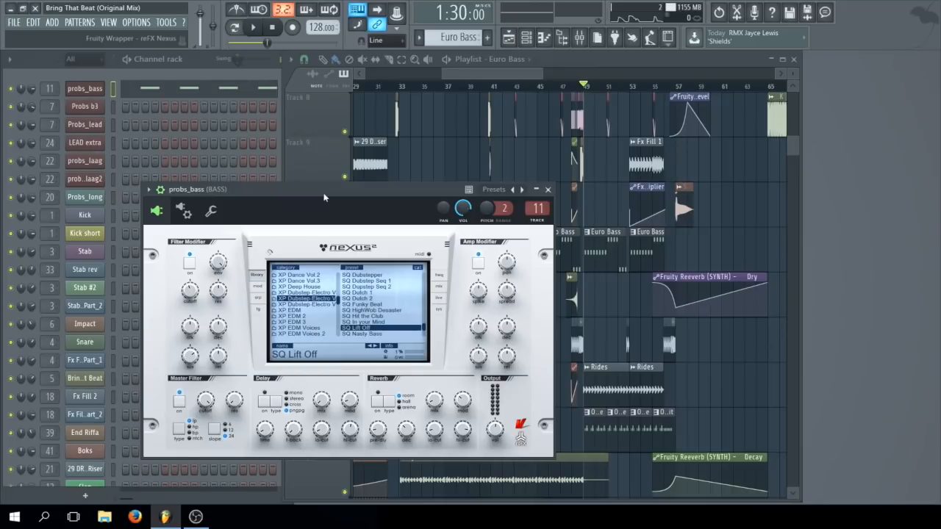
{"action": "left_click", "coordinate": [538, 209]}
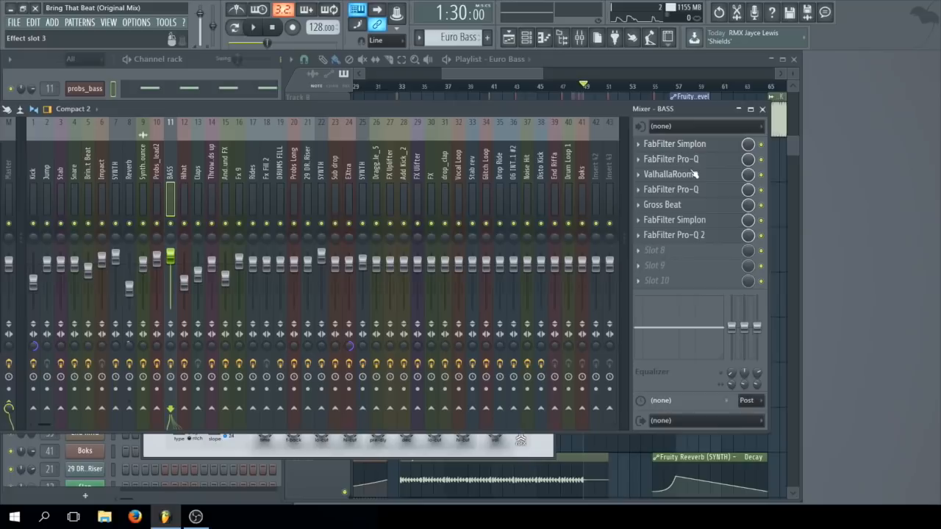
{"action": "left_click", "coordinate": [685, 145]}
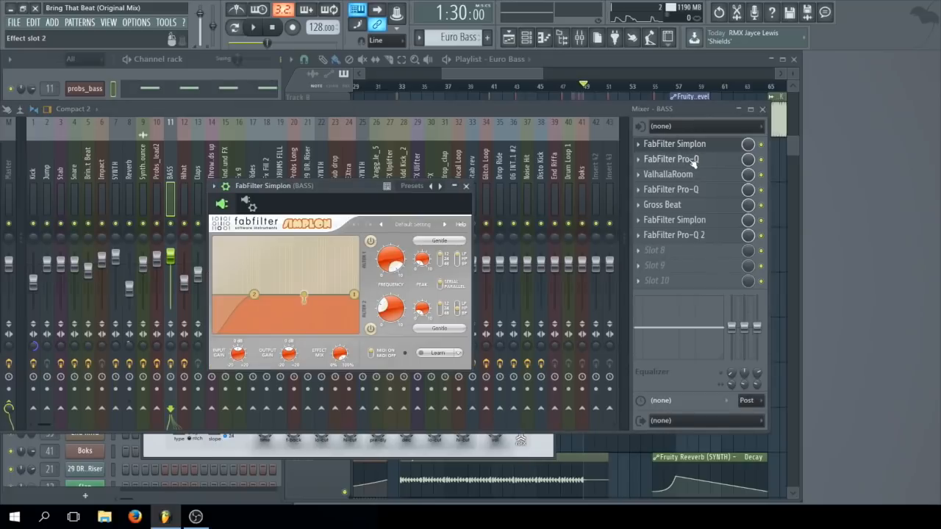
{"action": "left_click", "coordinate": [691, 160]}
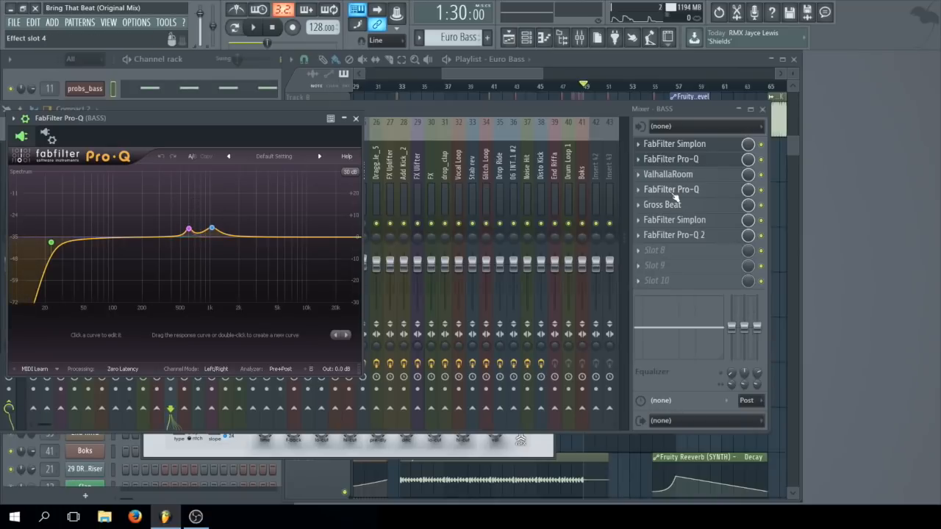
{"action": "left_click", "coordinate": [672, 191]}
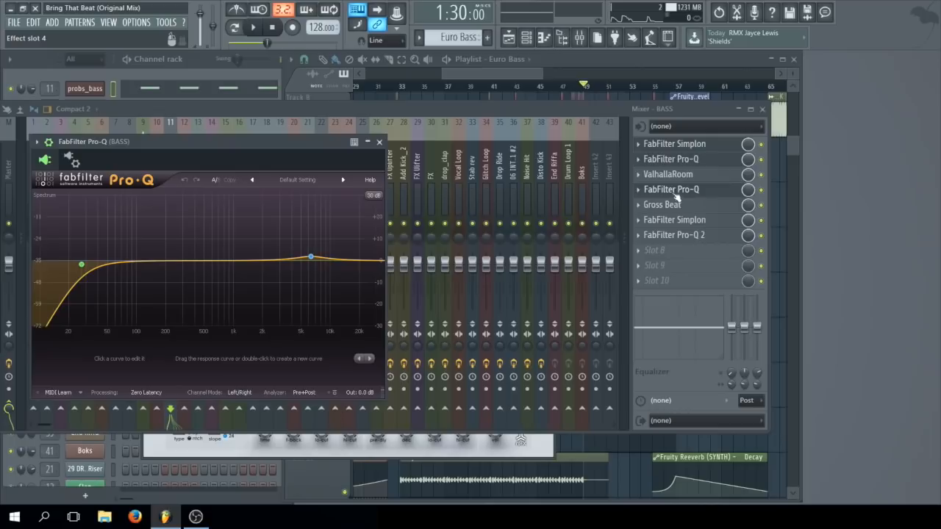
- Examine the ValhallaRoom, second Pro-Q, Gross Beat and second Simplon settings on the BASS mixer track
{"action": "left_click", "coordinate": [680, 178]}
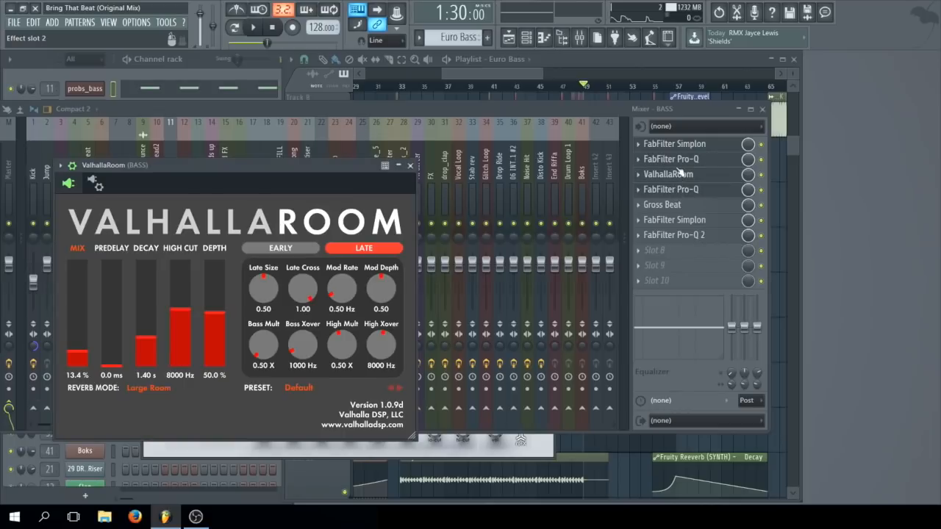
{"action": "left_click", "coordinate": [676, 189]}
{"action": "left_click", "coordinate": [681, 177]}
{"action": "left_click", "coordinate": [680, 196]}
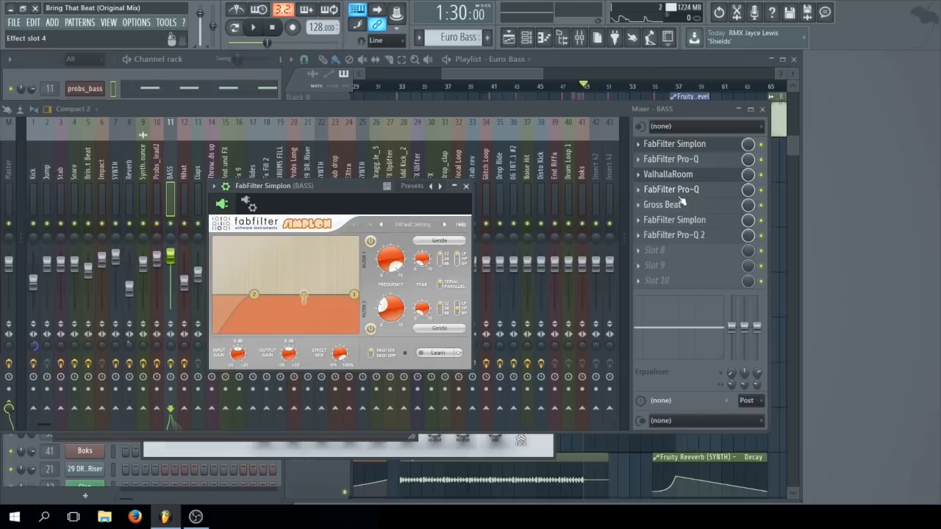
{"action": "left_click", "coordinate": [682, 193]}
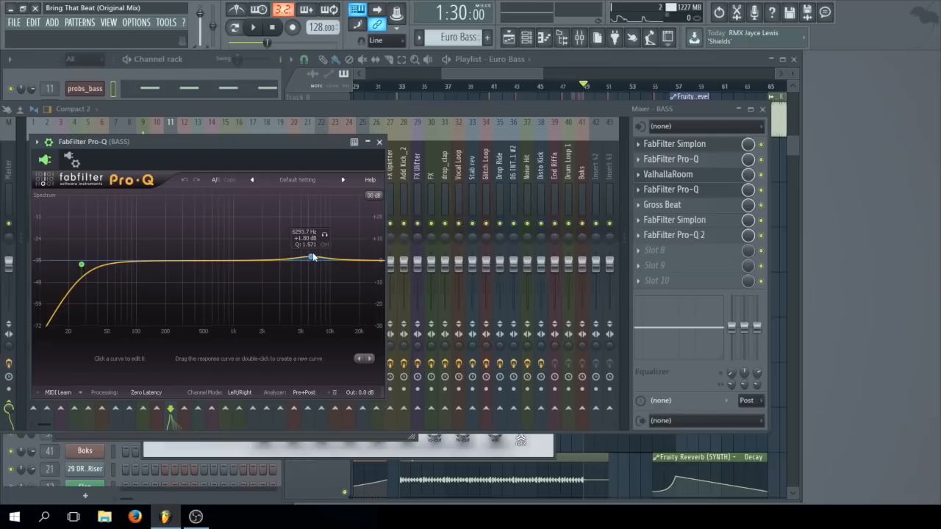
{"action": "left_click", "coordinate": [678, 209]}
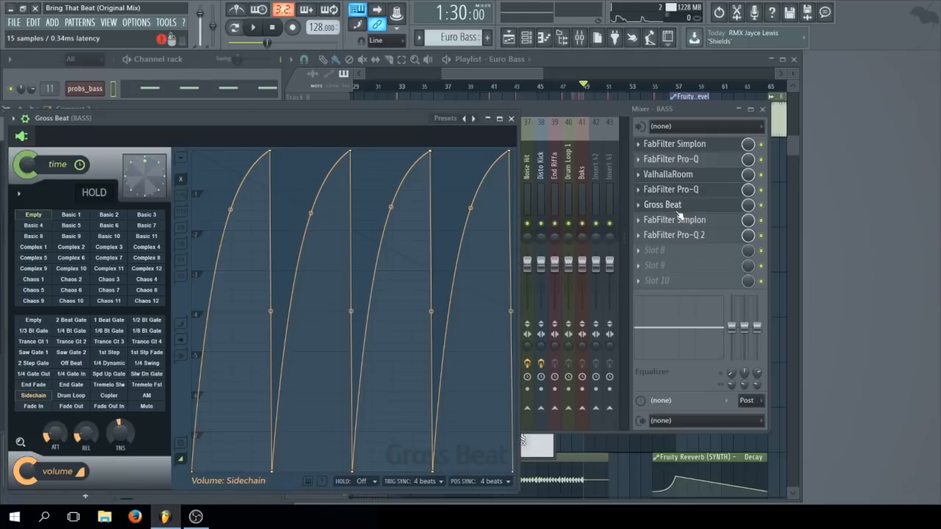
{"action": "left_click", "coordinate": [679, 221]}
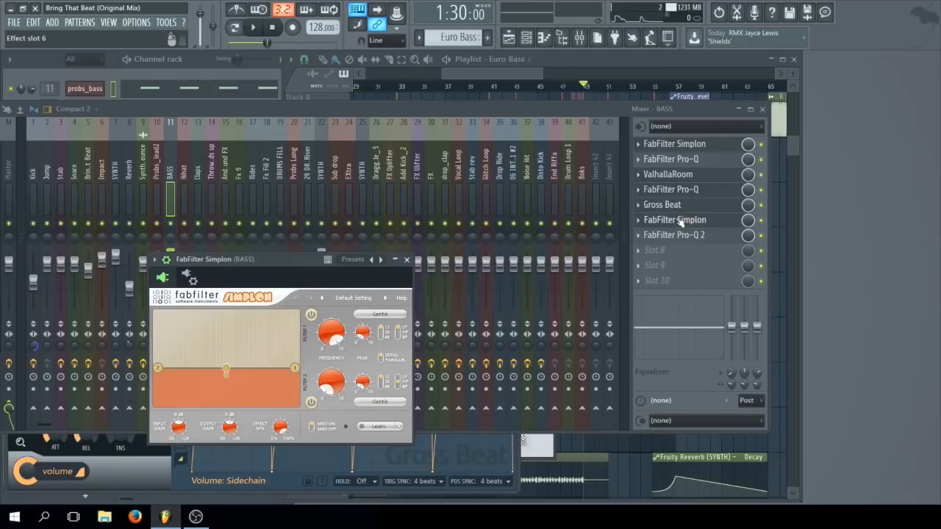
- Examine the low-mid boost and high cuts in the BASS track's FabFilter Pro-Q 2, and close the plugin windows
{"action": "left_click", "coordinate": [677, 235]}
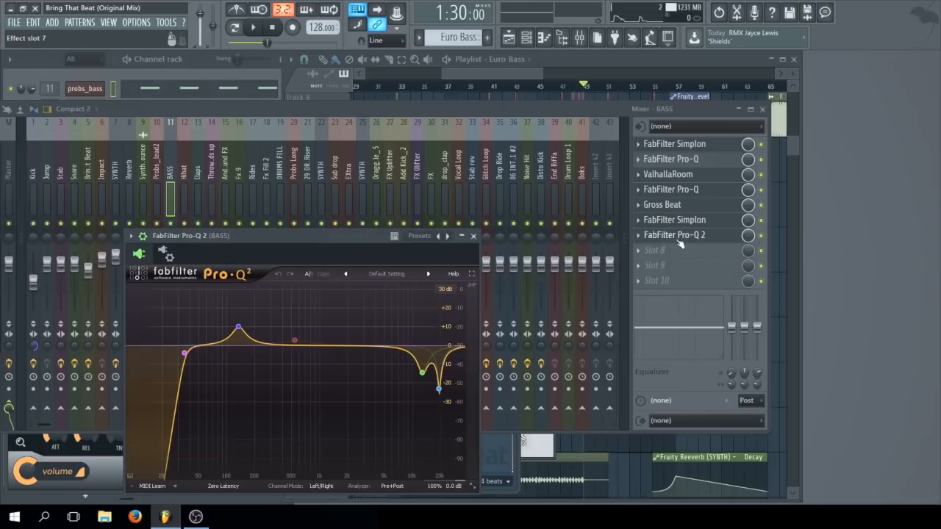
{"action": "left_click_drag", "start_coordinate": [378, 236], "coordinate": [380, 210]}
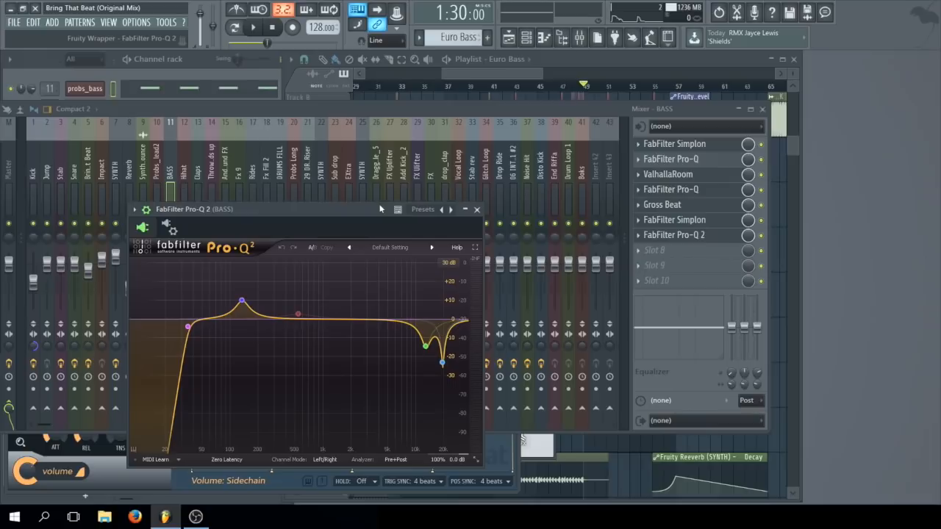
{"action": "mouse_move", "coordinate": [251, 302]}
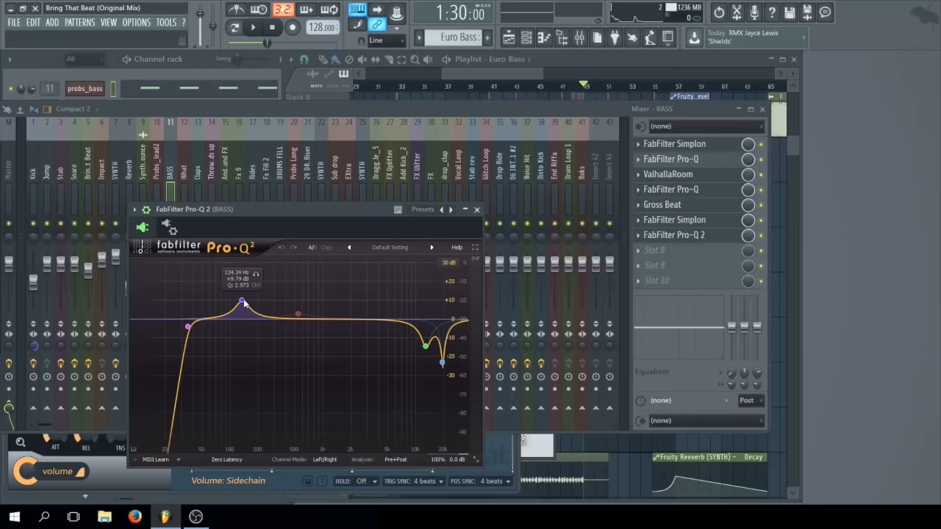
{"action": "mouse_move", "coordinate": [438, 366]}
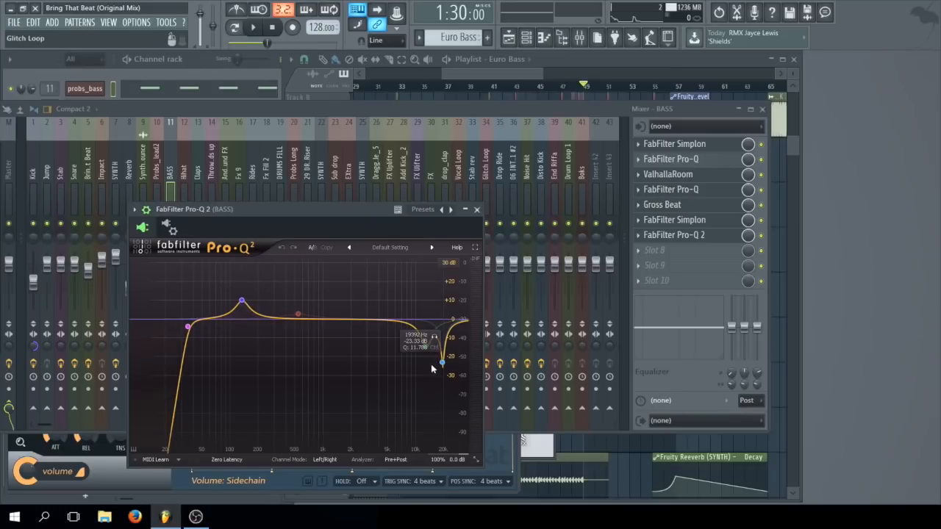
{"action": "left_click", "coordinate": [477, 209]}
{"action": "left_click", "coordinate": [466, 187]}
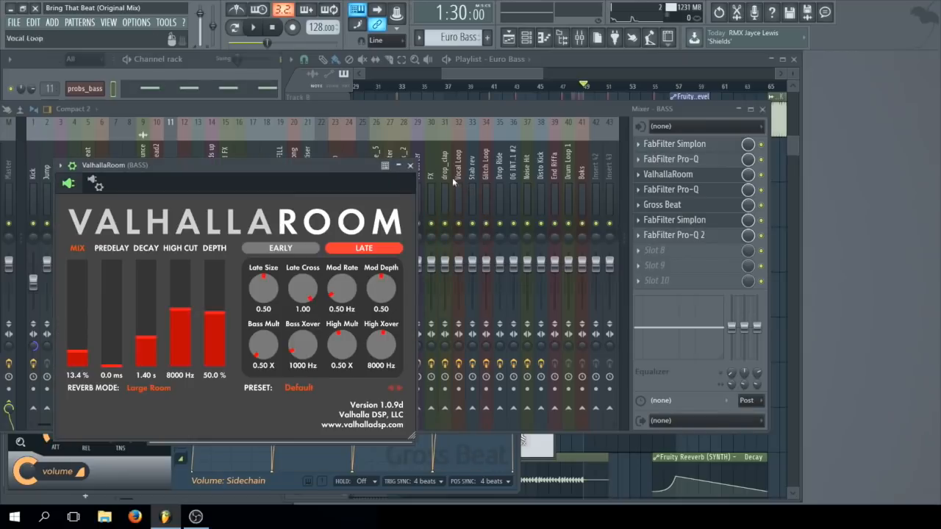
{"action": "left_click", "coordinate": [410, 165]}
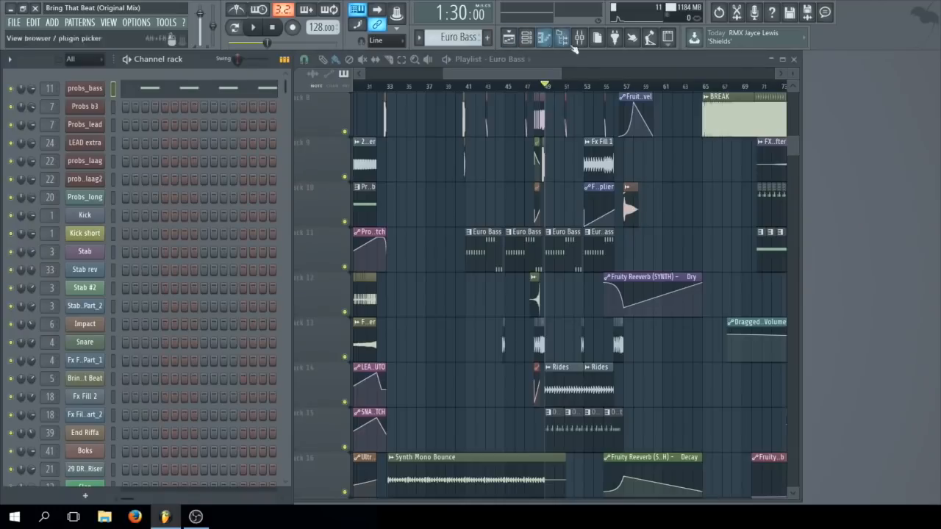
- Play the Euro Bass pattern with the BASS mixer track's effects disabled and enabled to compare the sound
{"action": "left_click", "coordinate": [579, 38]}
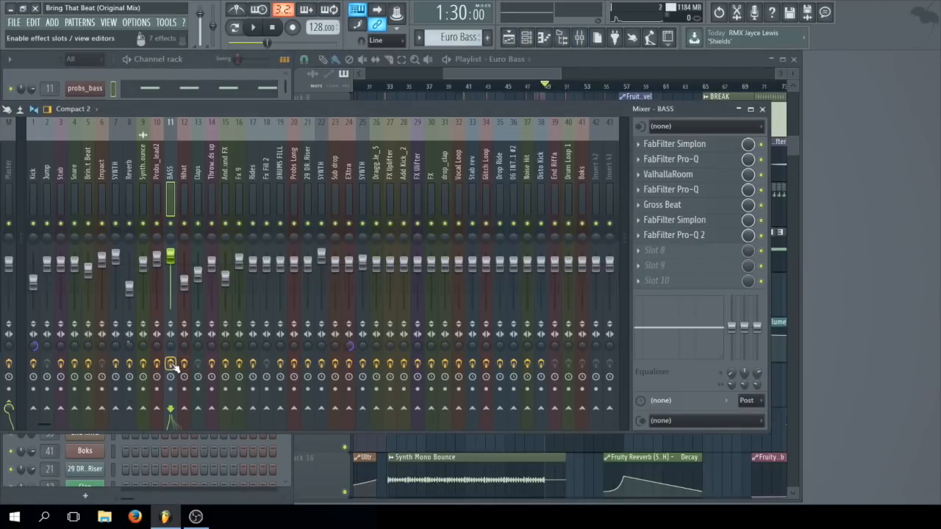
{"action": "left_click", "coordinate": [128, 61]}
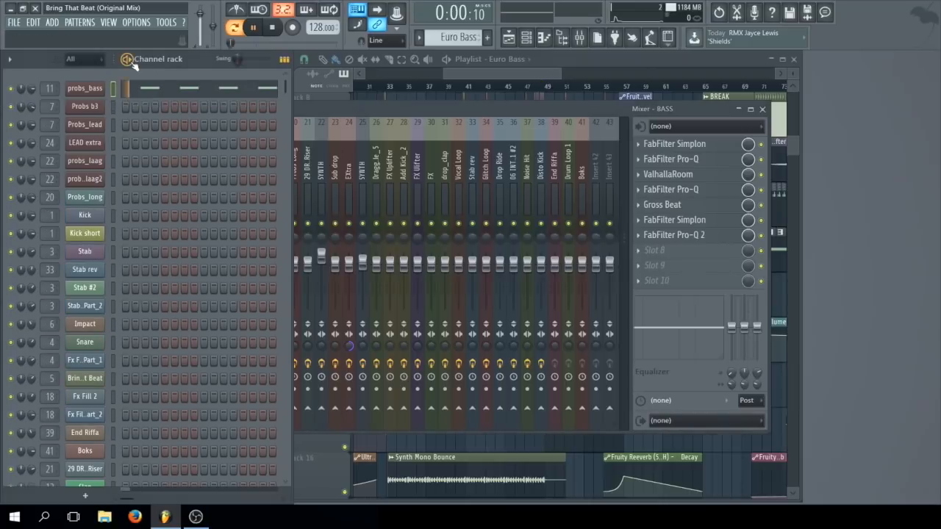
{"action": "left_click", "coordinate": [352, 109]}
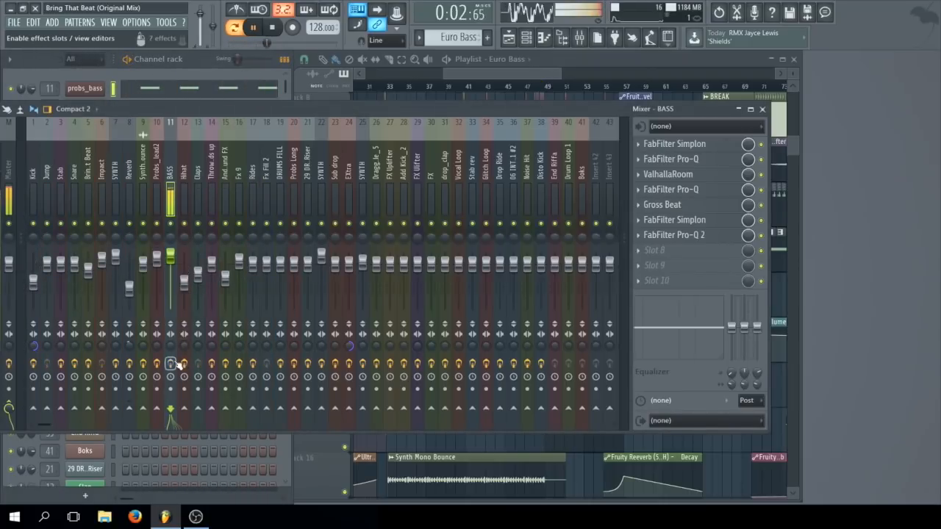
{"action": "key", "text": "space"}
{"action": "key", "text": "space"}
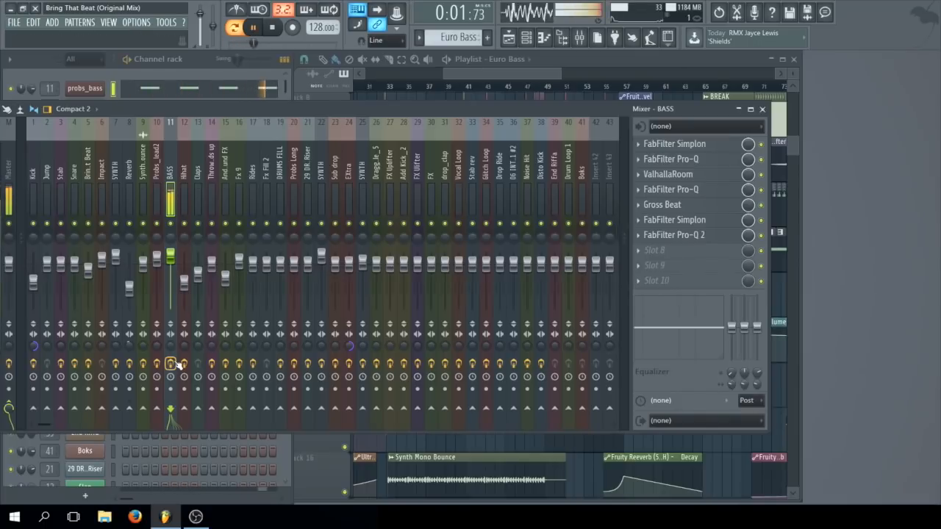
{"action": "key", "text": "space"}
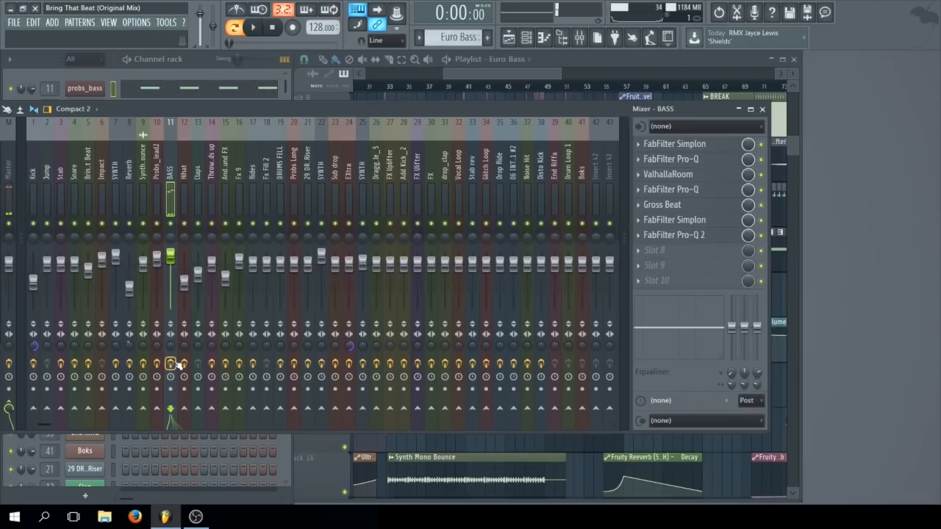
- Close the mixer, place the playhead at bar 55, play the transition into the break and stop playback
{"action": "left_click", "coordinate": [762, 109]}
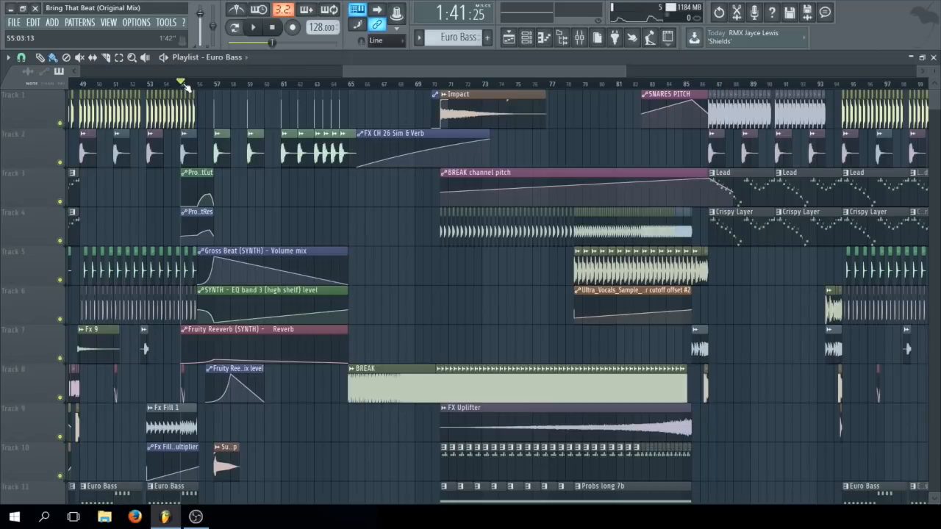
{"action": "key", "text": "space"}
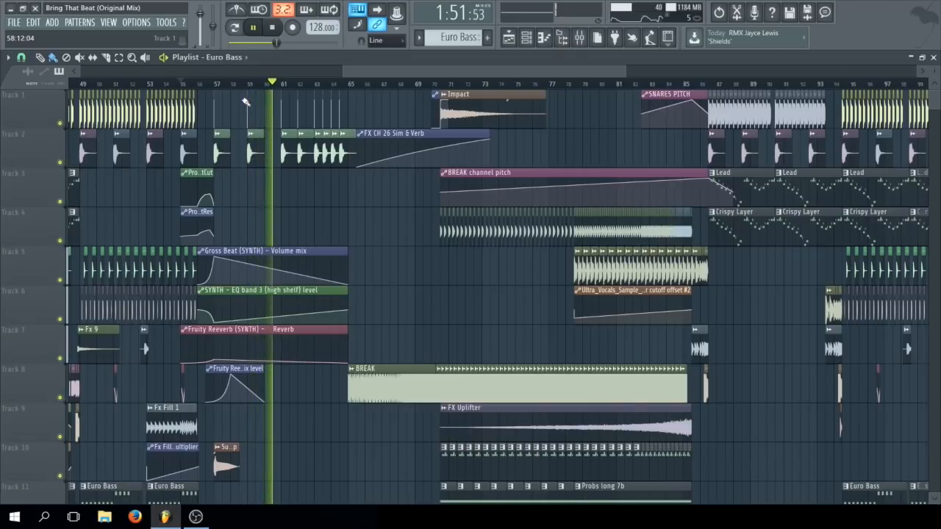
{"action": "key", "text": "space"}
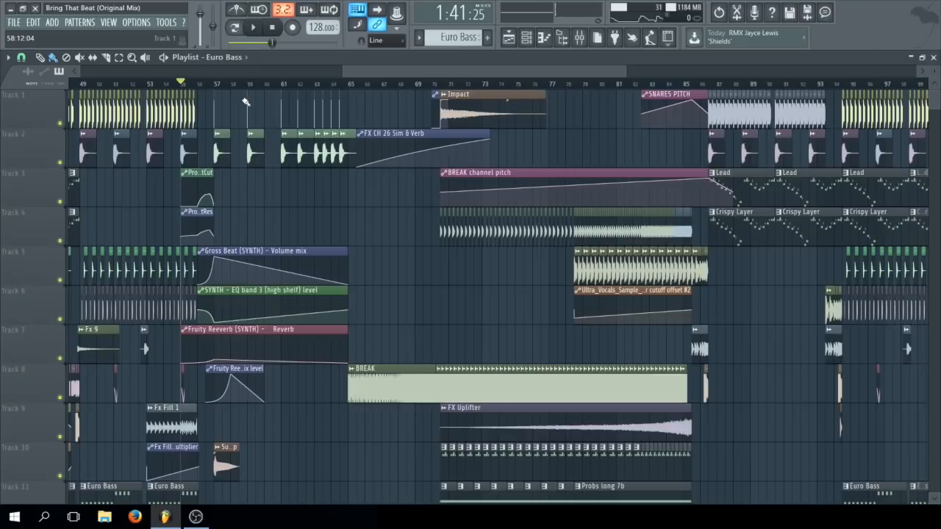
- Solo the SYNTH track 7 with its Reverb send in the mixer, and place the playlist playhead at bar 56
{"action": "left_click", "coordinate": [580, 41]}
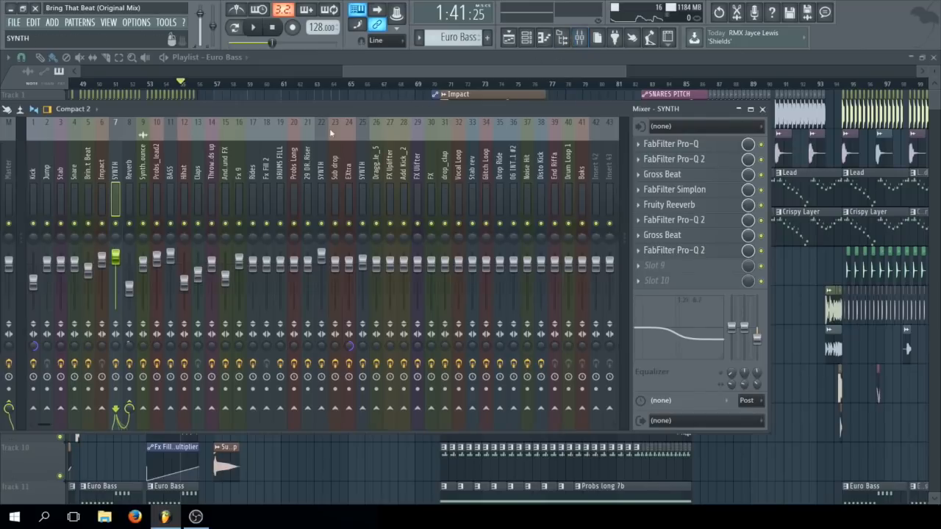
{"action": "right_click", "coordinate": [115, 224]}
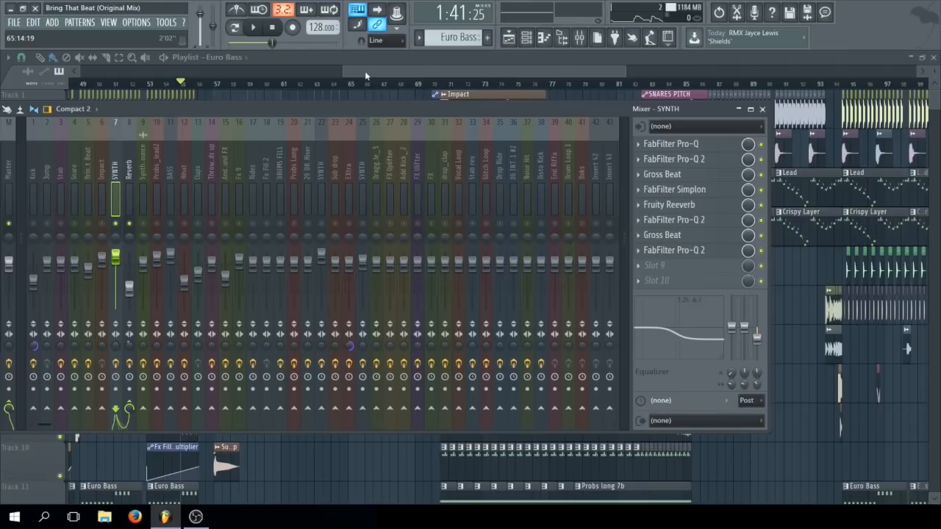
{"action": "key", "text": "F9"}
{"action": "scroll", "coordinate": [390, 72], "scroll_direction": "left", "scroll_amount": 3}
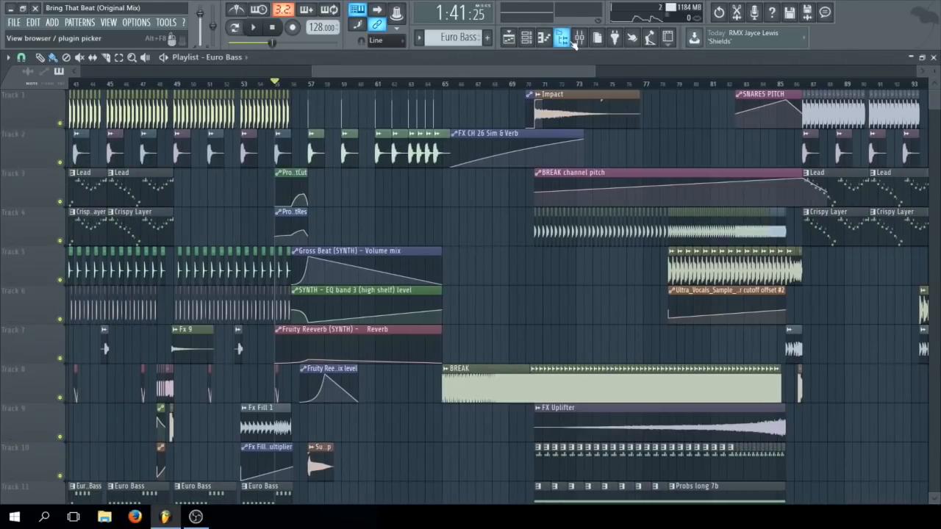
{"action": "left_click", "coordinate": [573, 42]}
{"action": "key", "text": "F9"}
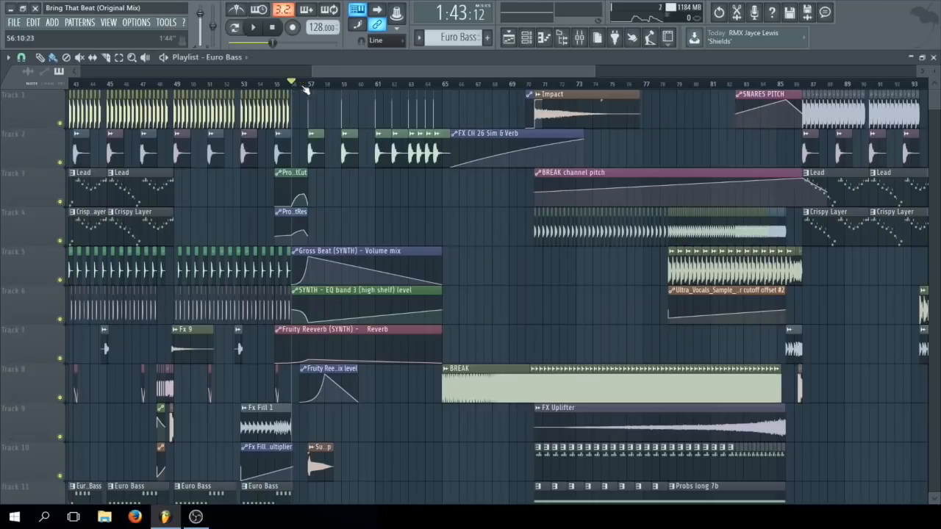
- Play the soloed SYNTH track from bar 56 and examine its second Gross Beat during the volume mix automation
{"action": "left_click", "coordinate": [580, 40]}
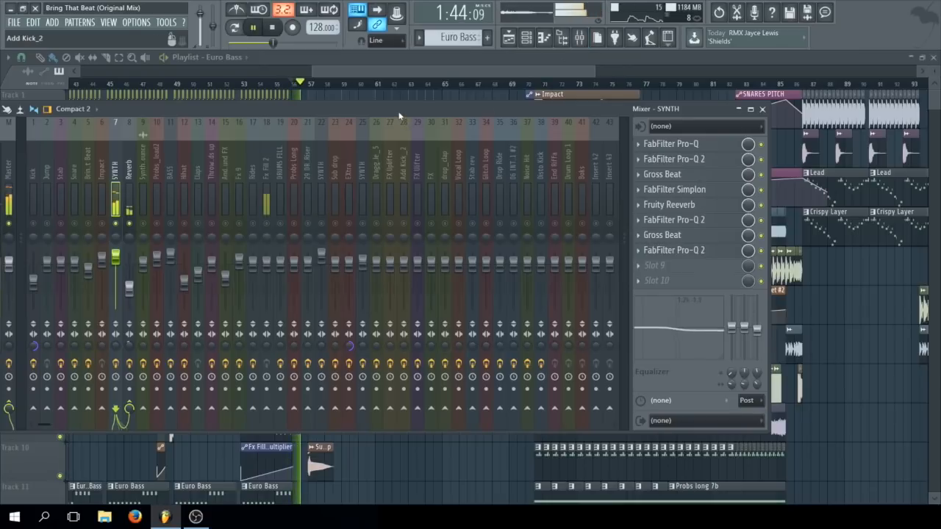
{"action": "left_click", "coordinate": [676, 235]}
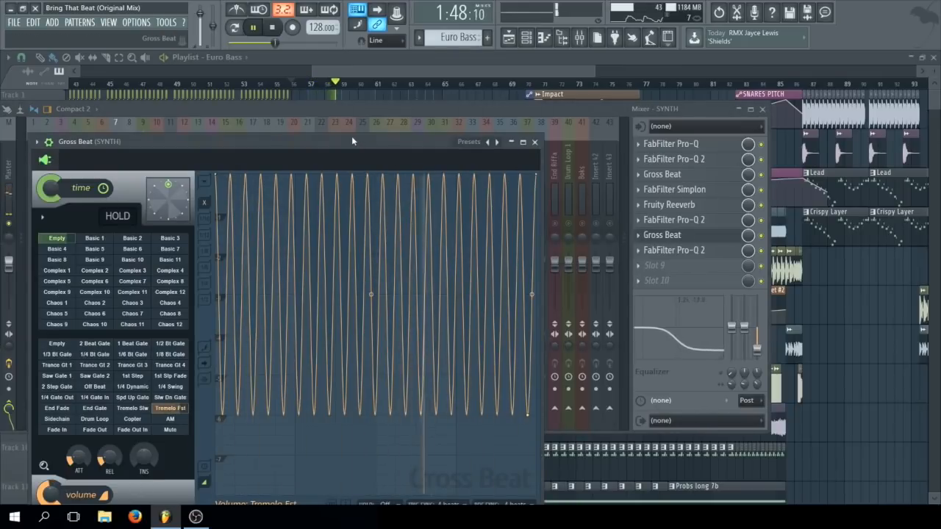
{"action": "left_click_drag", "start_coordinate": [351, 141], "coordinate": [316, 73]}
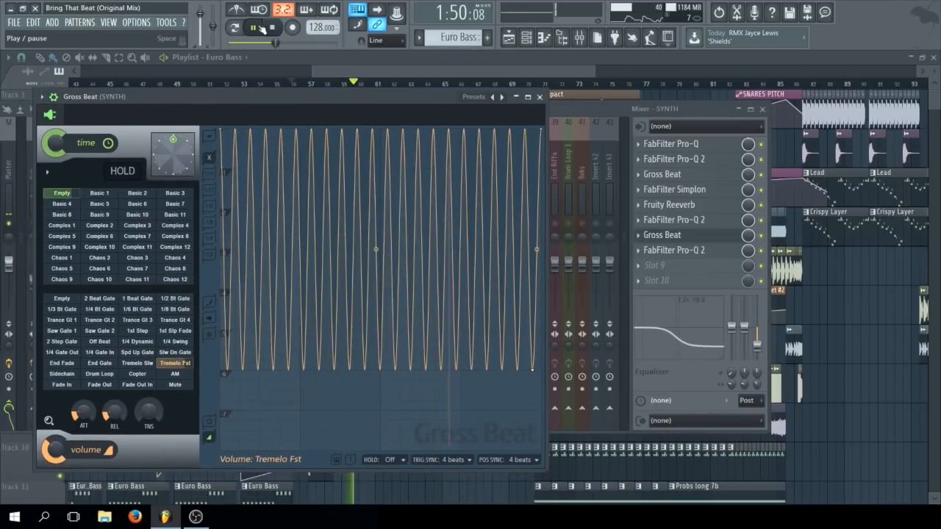
- Stop playback, close the Gross Beat window and unsolo the SYNTH mixer track
{"action": "key", "text": "space"}
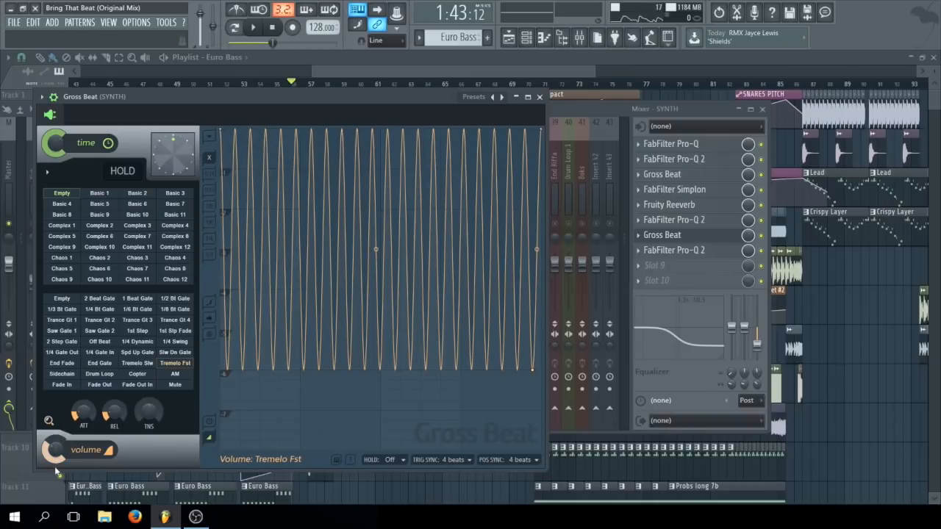
{"action": "left_click", "coordinate": [539, 97]}
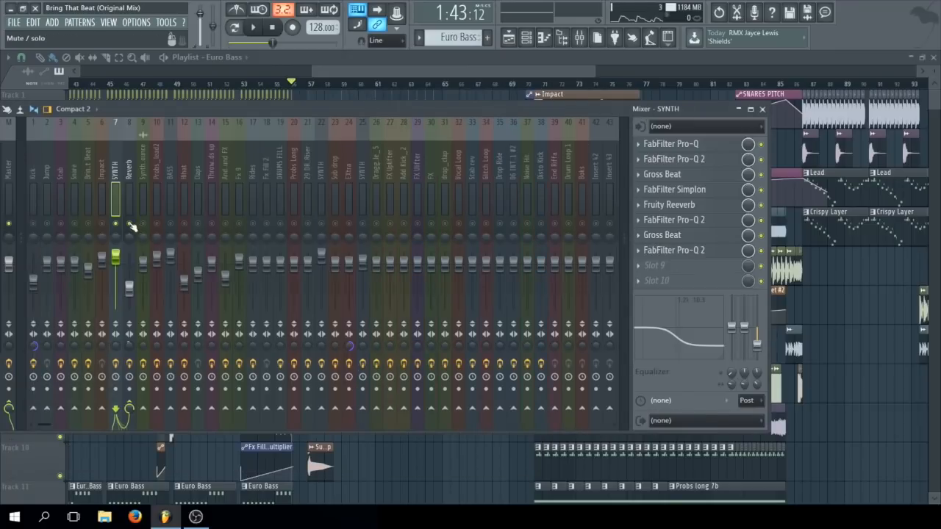
{"action": "right_click", "coordinate": [121, 224]}
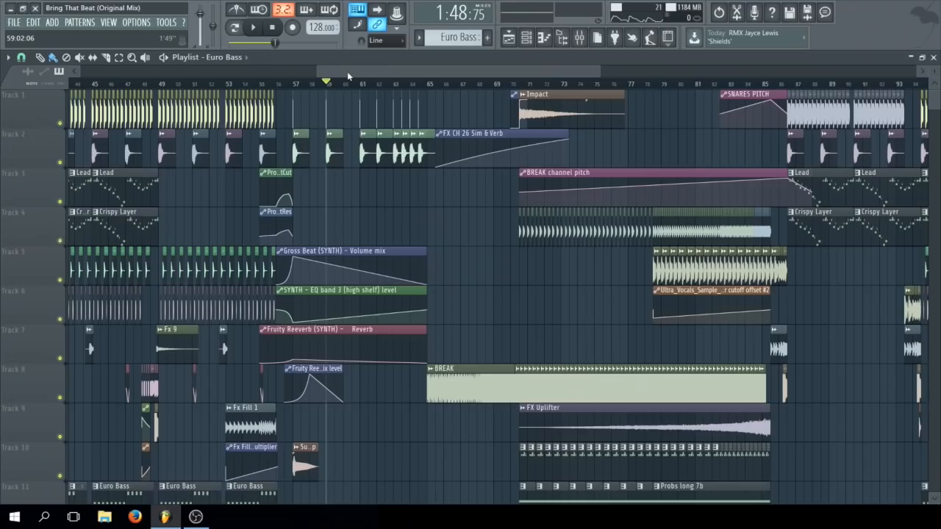
- Play the arrangement from bar 63 into the break, stop playback and view the lower playlist tracks
{"action": "left_click_drag", "start_coordinate": [346, 72], "coordinate": [393, 68]}
{"action": "key", "text": "space"}
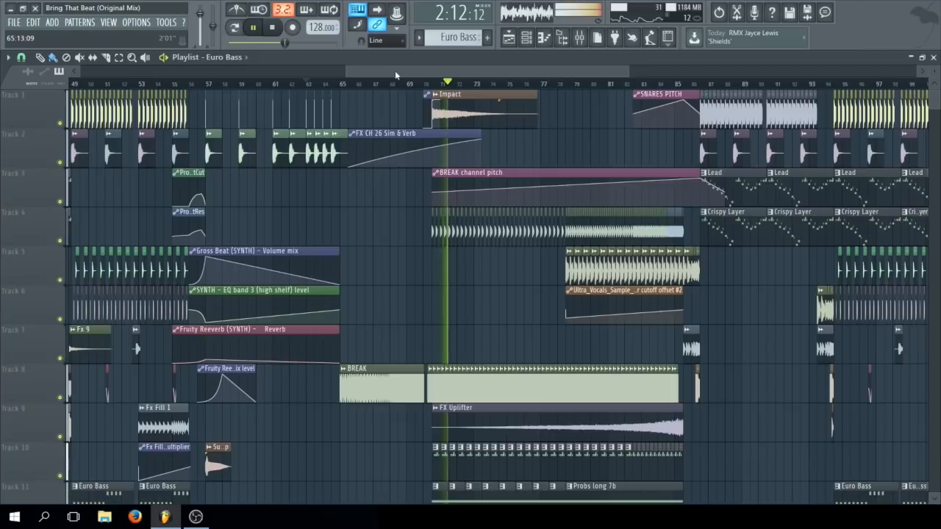
{"action": "key", "text": "space"}
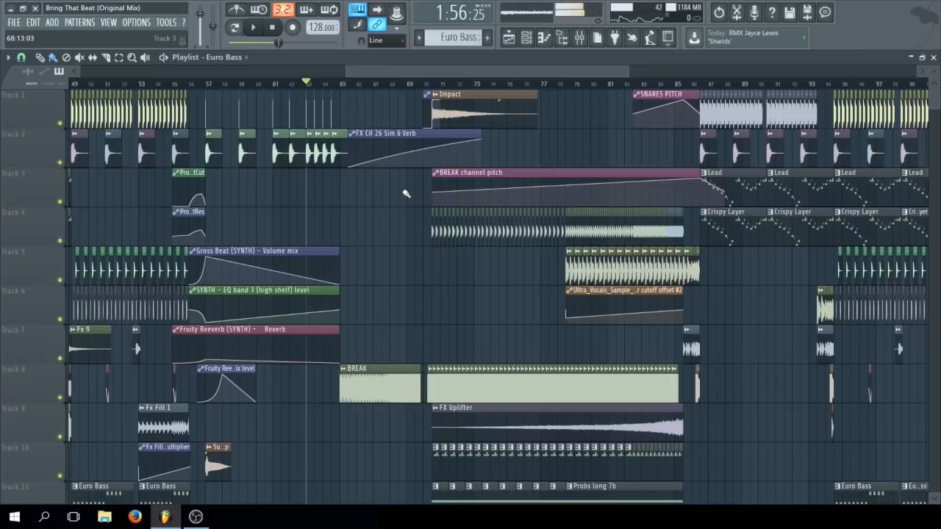
{"action": "left_click", "coordinate": [273, 28]}
{"action": "scroll", "coordinate": [452, 234], "scroll_direction": "down", "scroll_amount": 6}
{"action": "scroll", "coordinate": [452, 234], "scroll_direction": "down", "scroll_amount": 11}
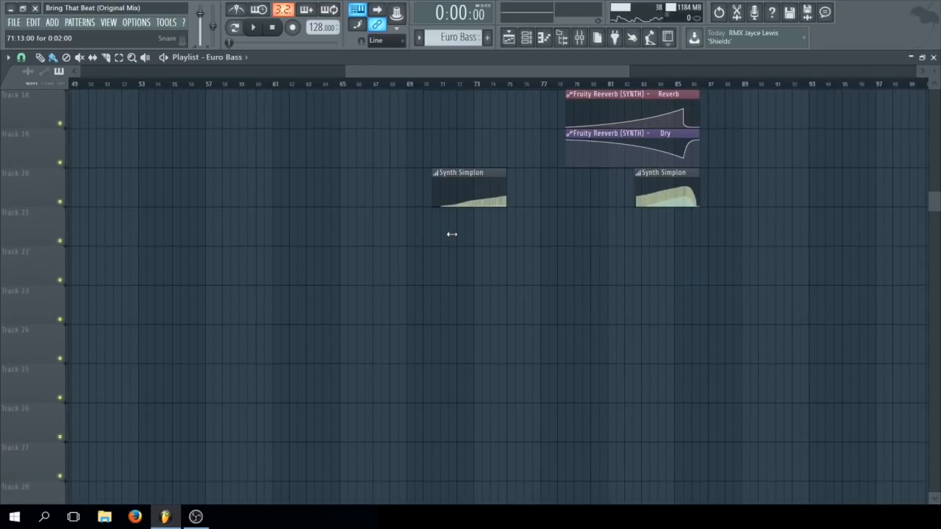
- Insert Edison in the first effect slot of the Master mixer track, above the TRackS3 effects
{"action": "left_click", "coordinate": [580, 39]}
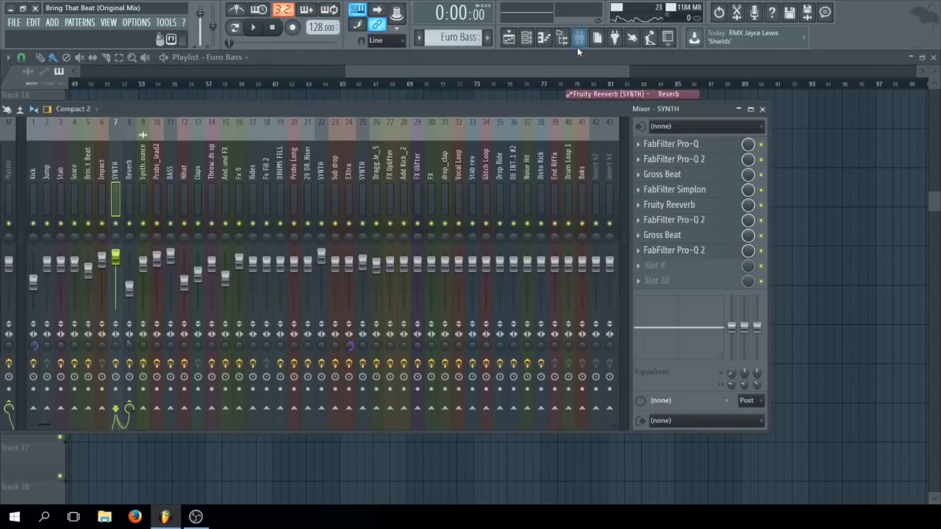
{"action": "left_click", "coordinate": [9, 169]}
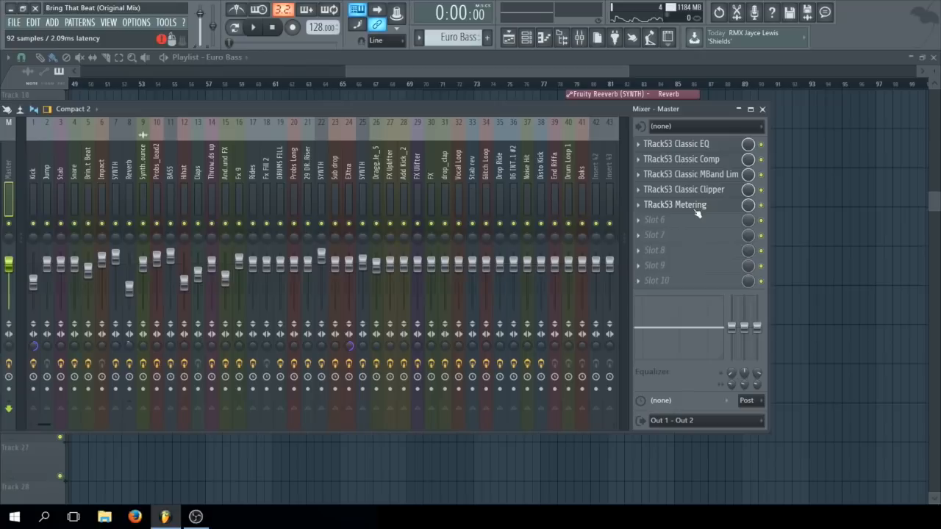
{"action": "scroll", "coordinate": [682, 178], "scroll_direction": "down", "scroll_amount": 1}
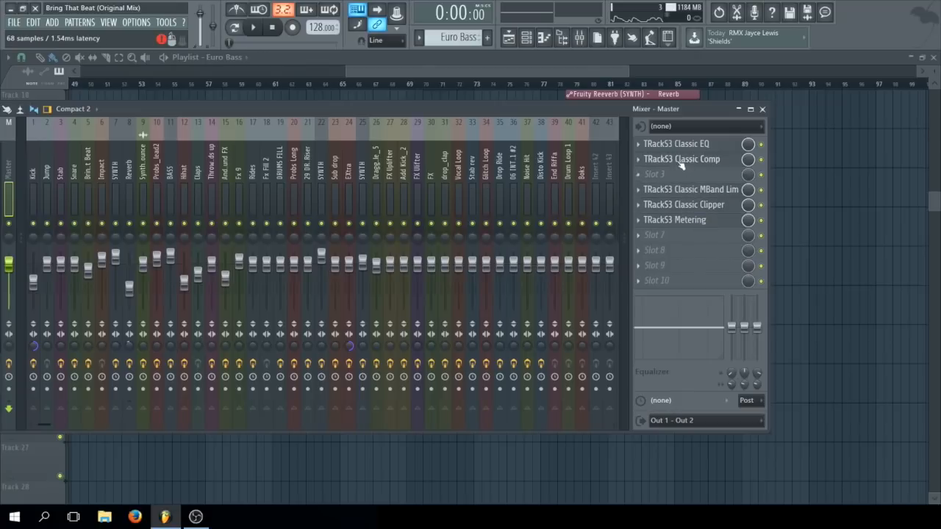
{"action": "left_click", "coordinate": [638, 142]}
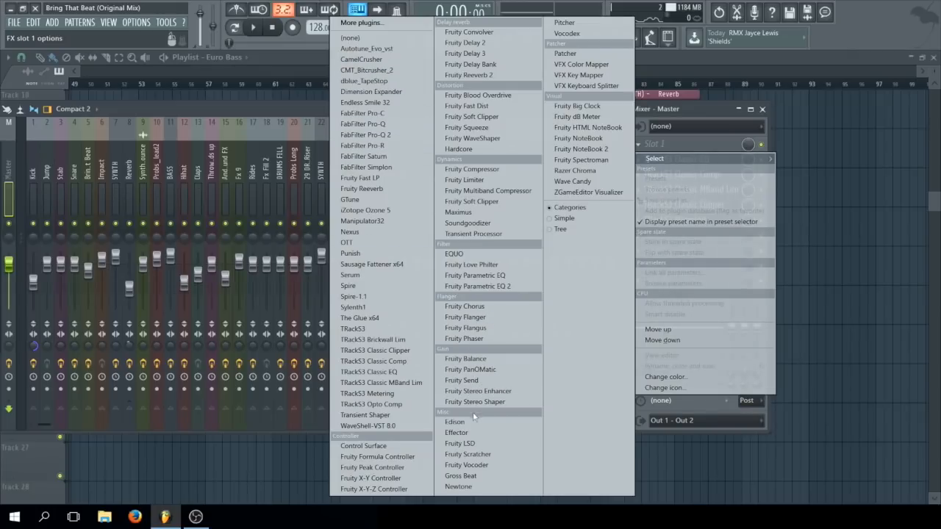
{"action": "left_click", "coordinate": [451, 422]}
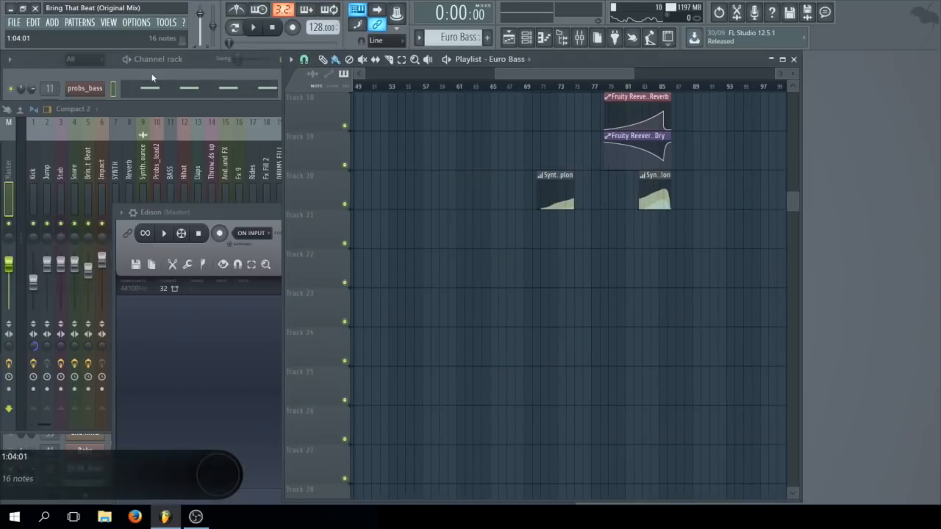
- Load the Kick short channel's sample Kick_4_G# into Edison and reposition the Edison window
{"action": "left_click", "coordinate": [87, 214]}
{"action": "left_click_drag", "start_coordinate": [147, 331], "coordinate": [526, 284]}
{"action": "scroll", "coordinate": [524, 287], "scroll_direction": "up", "scroll_amount": 1}
{"action": "right_click", "coordinate": [233, 346]}
{"action": "left_click", "coordinate": [278, 360]}
{"action": "left_click_drag", "start_coordinate": [356, 221], "coordinate": [358, 124]}
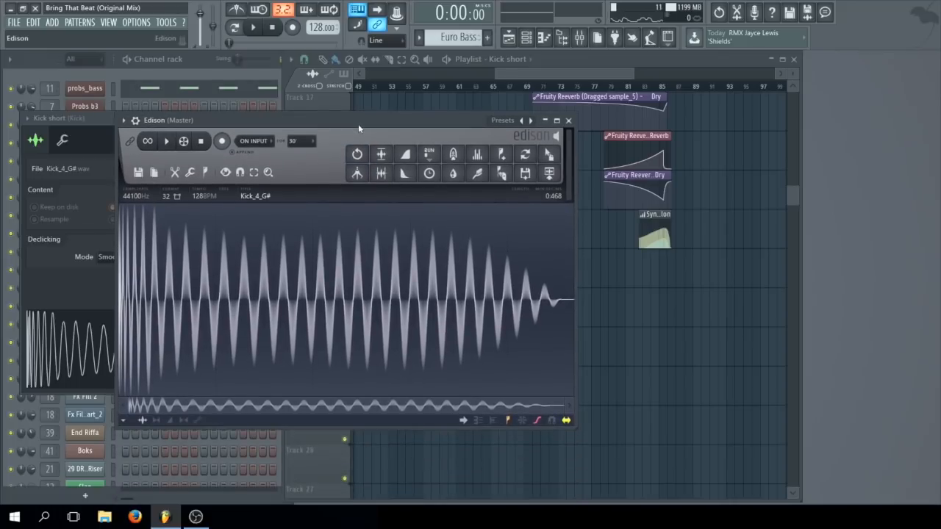
- Add a second Edison to the Master mixer track and place it in slot 2, directly below the first
{"action": "left_click", "coordinate": [579, 37]}
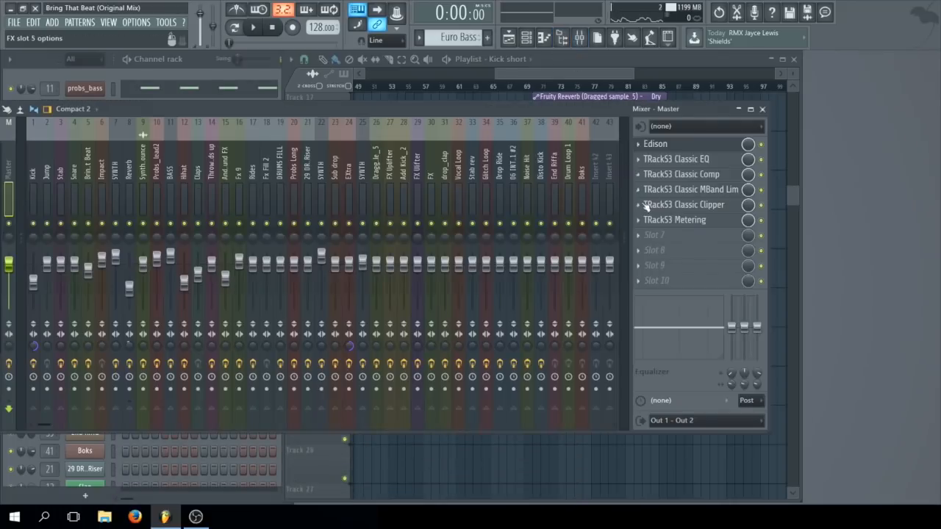
{"action": "left_click", "coordinate": [638, 237]}
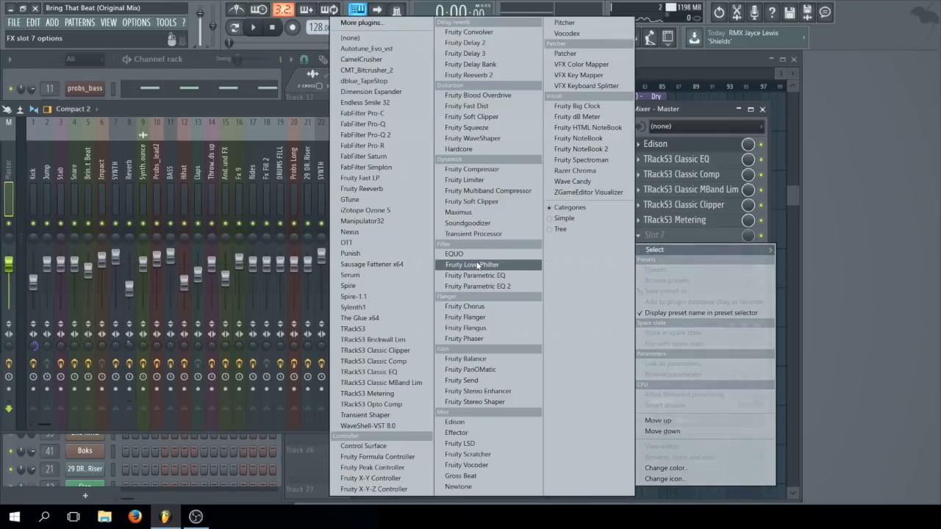
{"action": "left_click", "coordinate": [474, 422]}
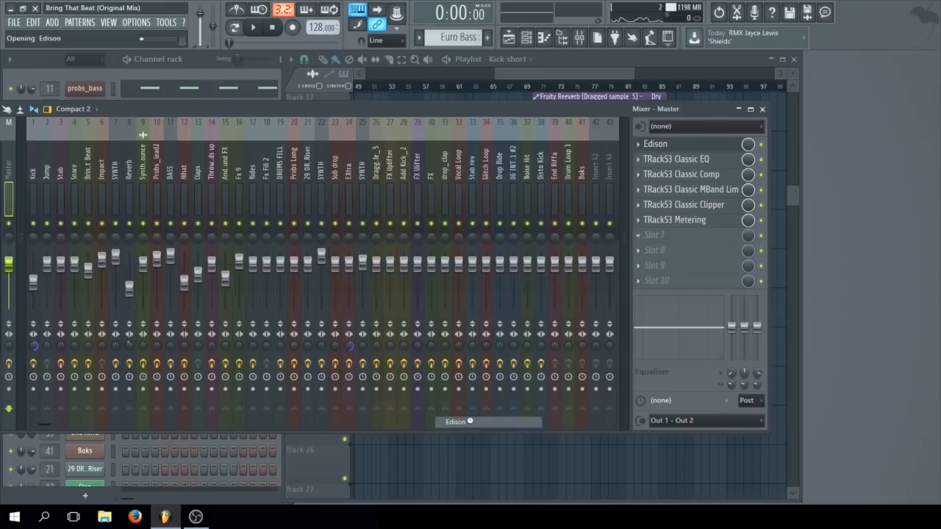
{"action": "left_click_drag", "start_coordinate": [652, 236], "coordinate": [666, 163]}
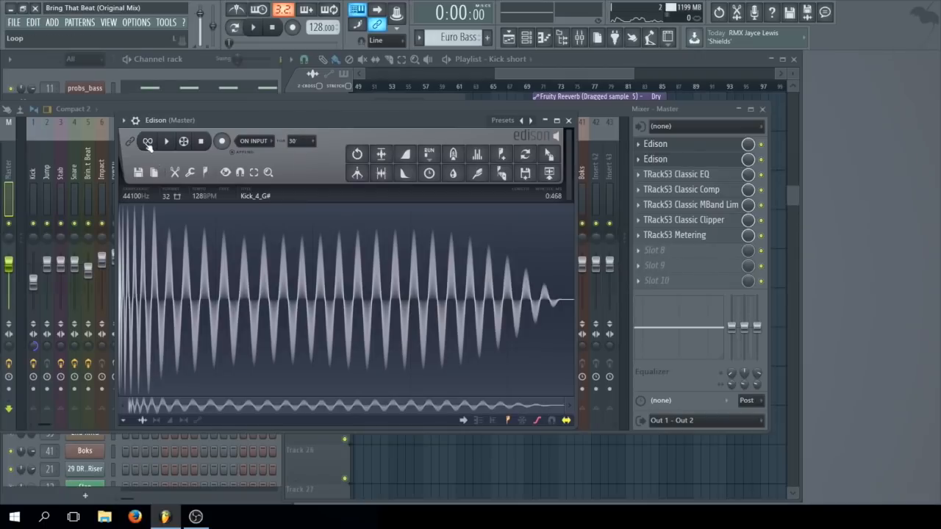
- Loop the kick in the first Edison while the second records, shrink the looped selection from full length to 0.010 s, and stop playback
{"action": "left_click", "coordinate": [148, 142]}
{"action": "left_click", "coordinate": [167, 142]}
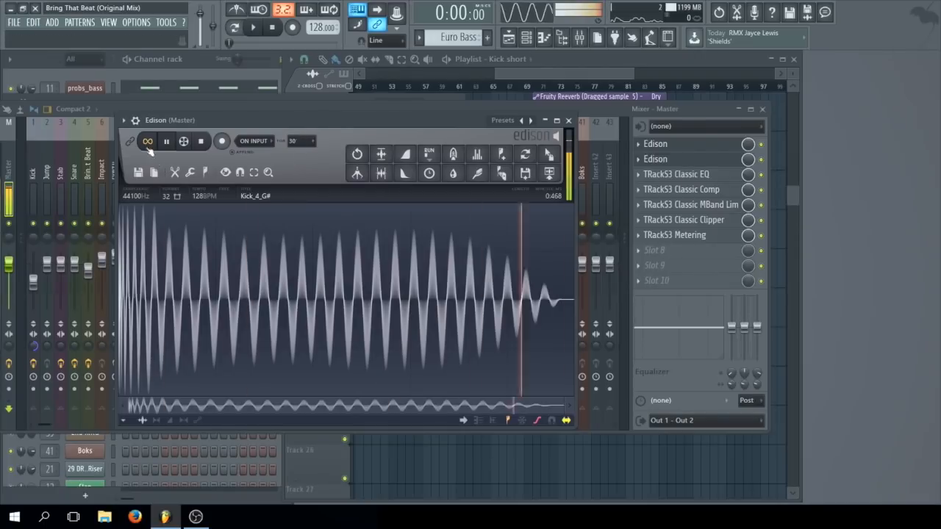
{"action": "double_click", "coordinate": [208, 252]}
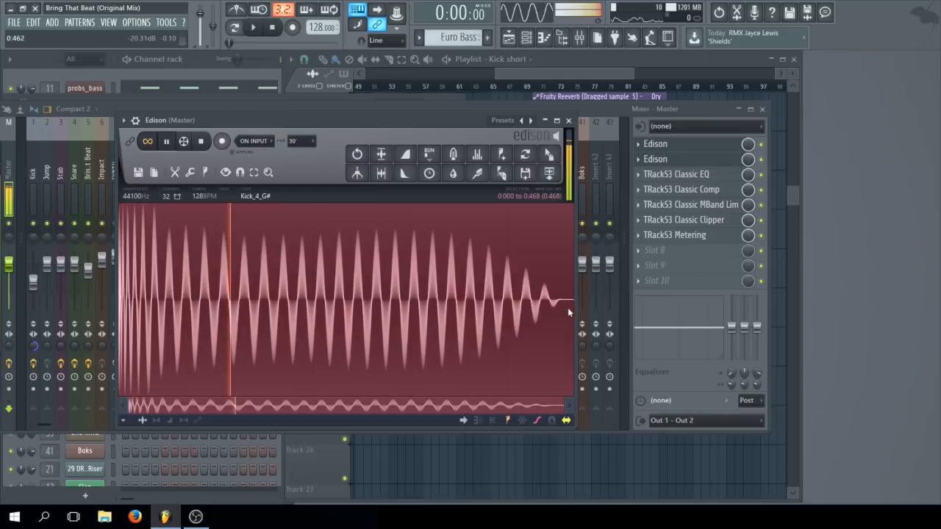
{"action": "left_click_drag", "start_coordinate": [561, 307], "coordinate": [132, 342]}
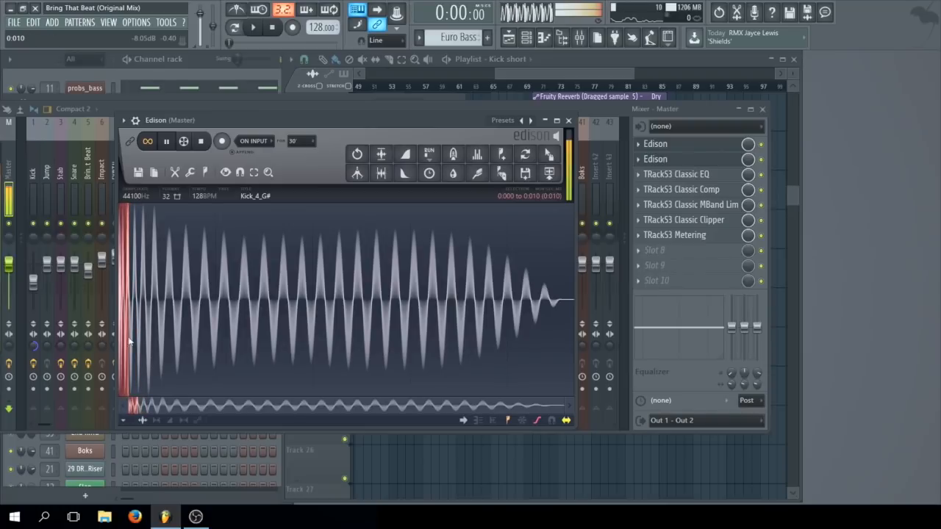
{"action": "left_click", "coordinate": [199, 141]}
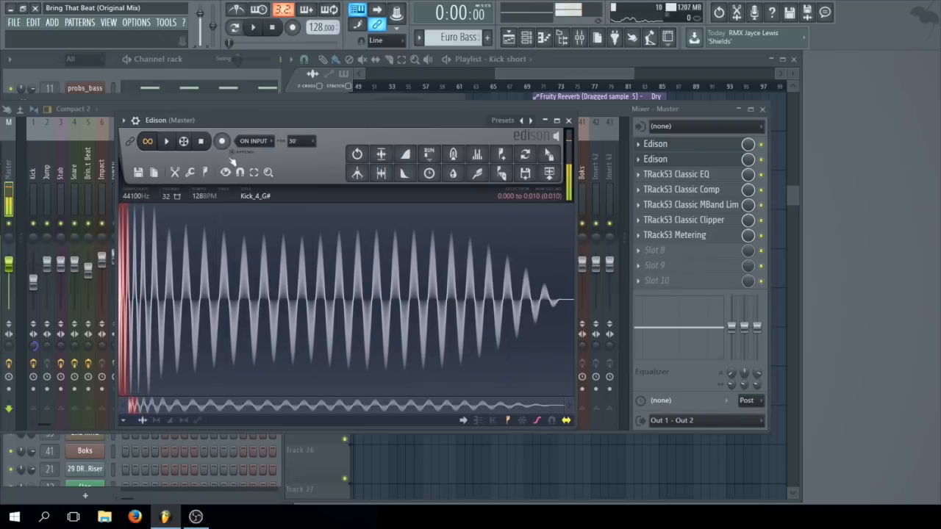
- Stop the second Edison's recording and place the recorded audio as a clip on playlist Track 26
{"action": "left_click", "coordinate": [570, 120]}
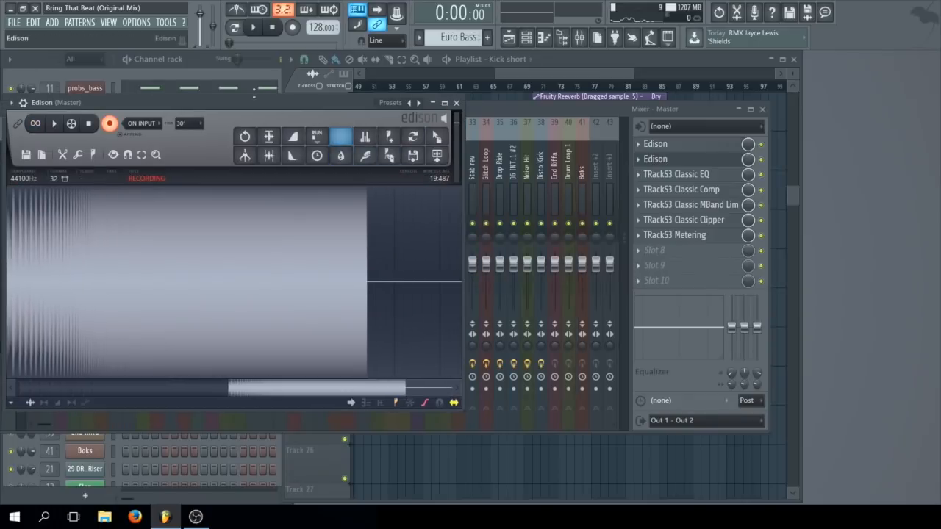
{"action": "left_click", "coordinate": [89, 125]}
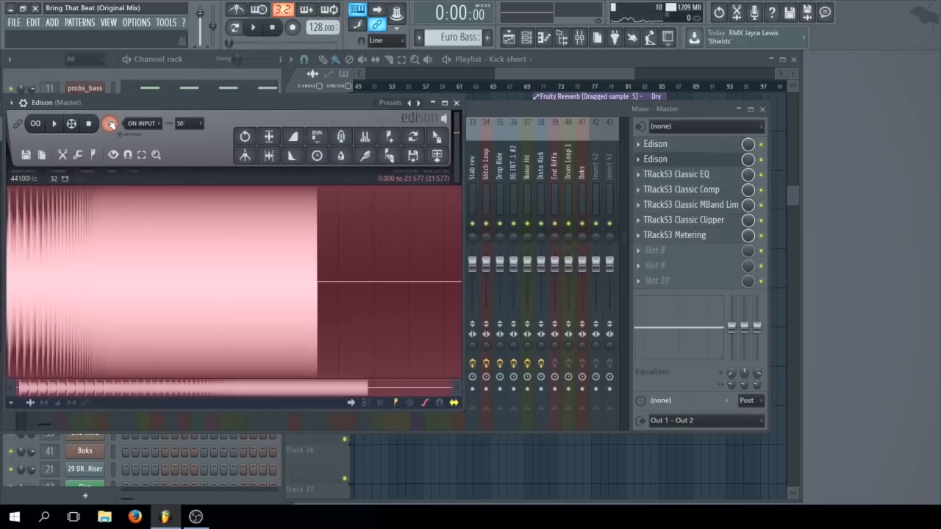
{"action": "left_click_drag", "start_coordinate": [435, 138], "coordinate": [478, 195]}
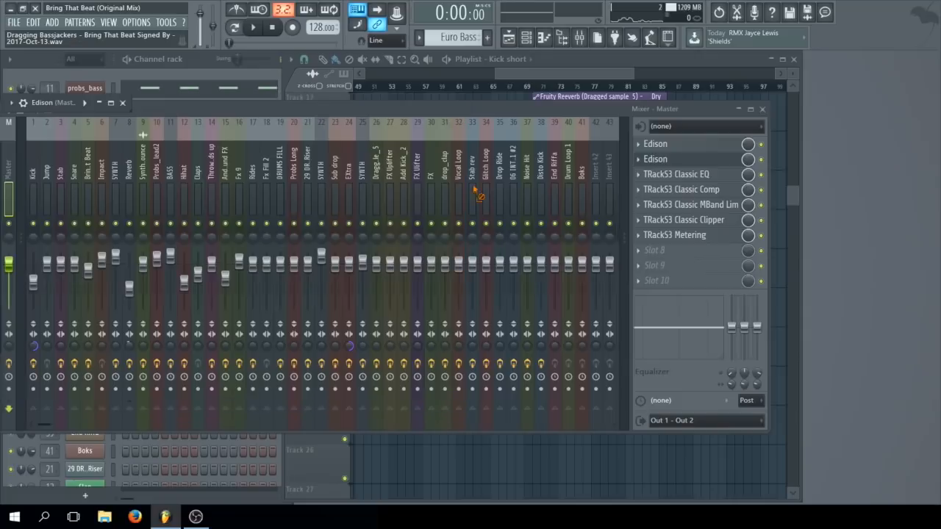
{"action": "left_click_drag", "start_coordinate": [597, 487], "coordinate": [582, 465]}
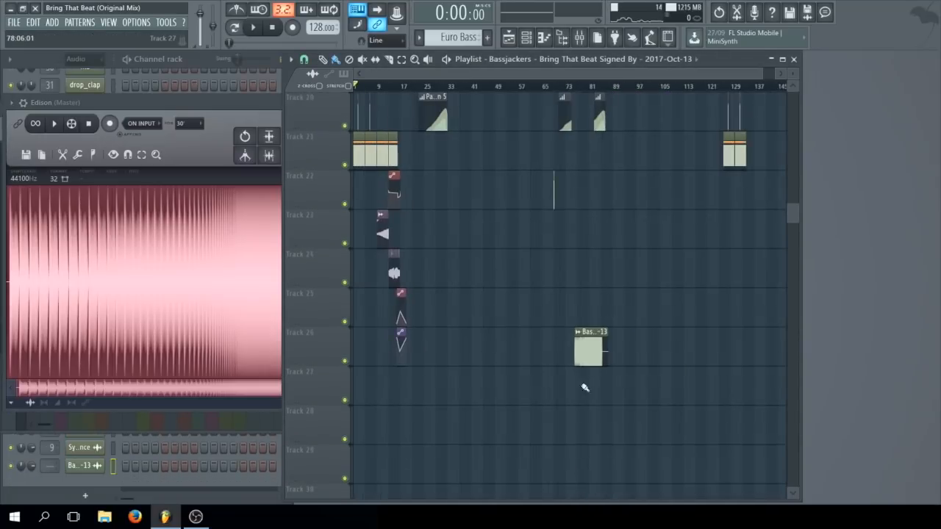
- Reposition the recorded kick clip on Track 1 at bar 173, in the empty area after the song
{"action": "right_click", "coordinate": [584, 362]}
{"action": "left_click_drag", "start_coordinate": [584, 362], "coordinate": [534, 130]}
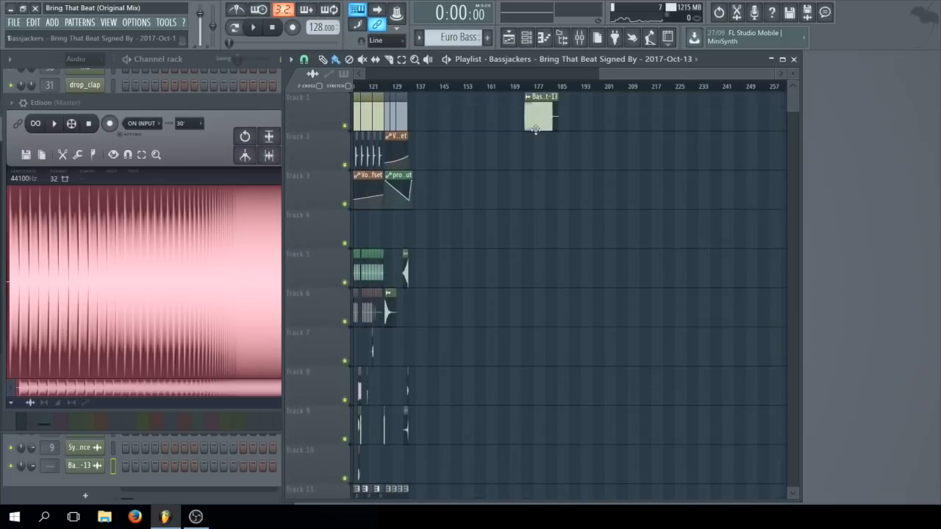
{"action": "scroll", "coordinate": [612, 109], "scroll_direction": "up", "scroll_amount": 3}
{"action": "left_click_drag", "start_coordinate": [649, 77], "coordinate": [714, 71]}
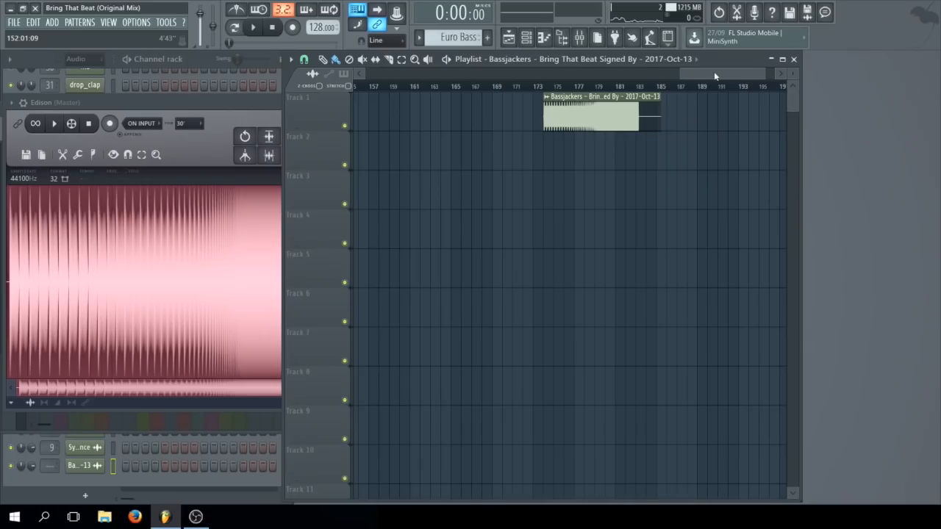
{"action": "scroll", "coordinate": [647, 141], "scroll_direction": "up", "scroll_amount": 4}
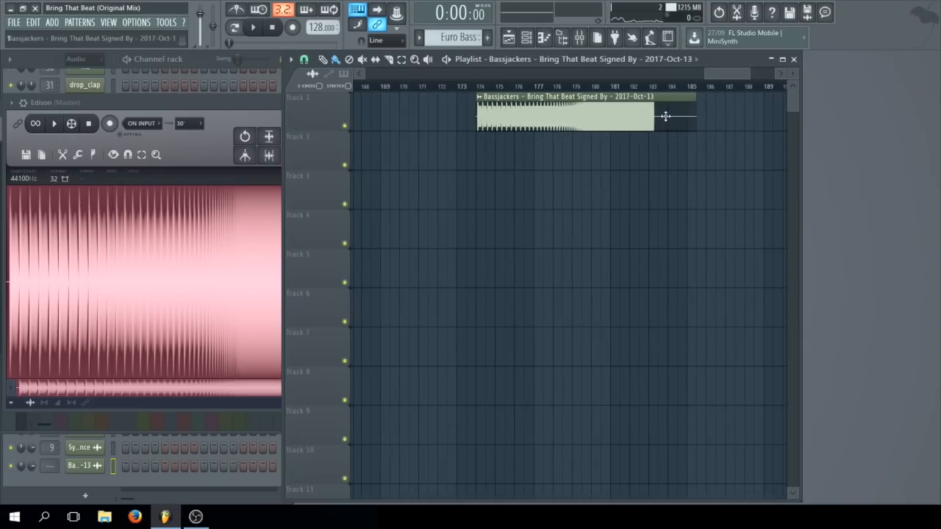
{"action": "scroll", "coordinate": [535, 121], "scroll_direction": "up", "scroll_amount": 6}
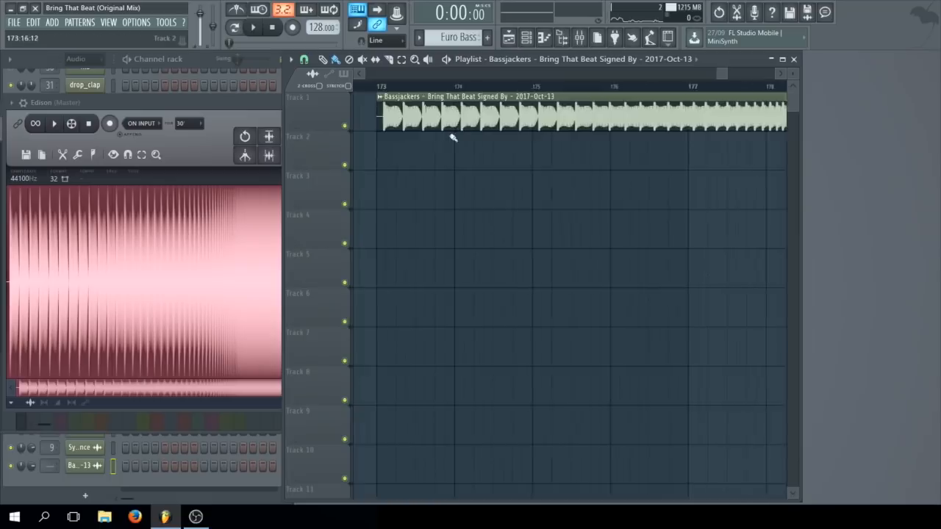
{"action": "scroll", "coordinate": [436, 122], "scroll_direction": "left", "scroll_amount": 3}
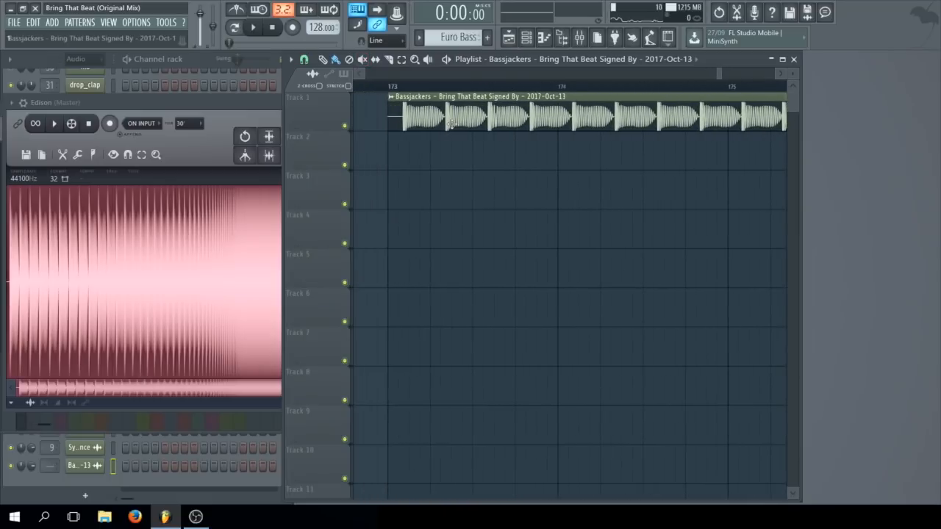
- Slice the recorded clip near bar 182 to leave a quarter-bar piece at its end, and delete the remaining tail
{"action": "scroll", "coordinate": [708, 140], "scroll_direction": "down", "scroll_amount": 5}
{"action": "scroll", "coordinate": [708, 140], "scroll_direction": "up", "scroll_amount": 2}
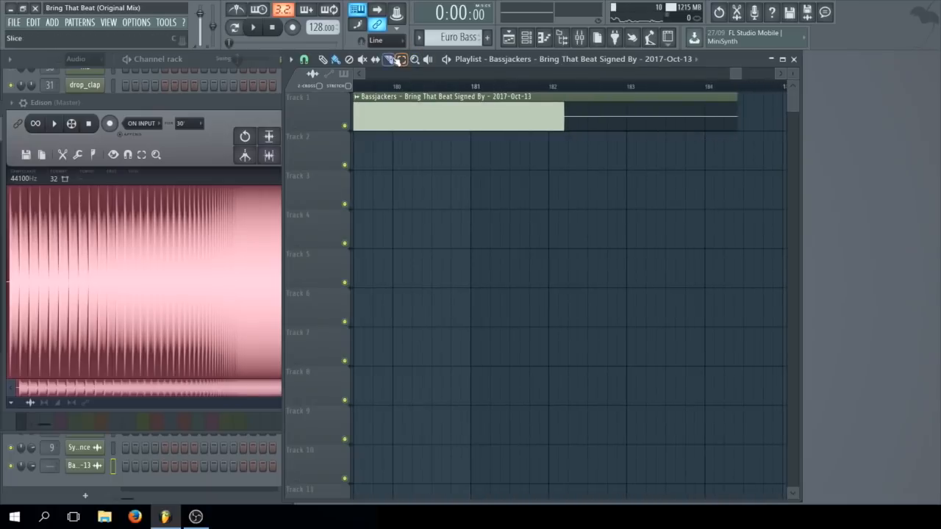
{"action": "scroll", "coordinate": [533, 104], "scroll_direction": "up", "scroll_amount": 1}
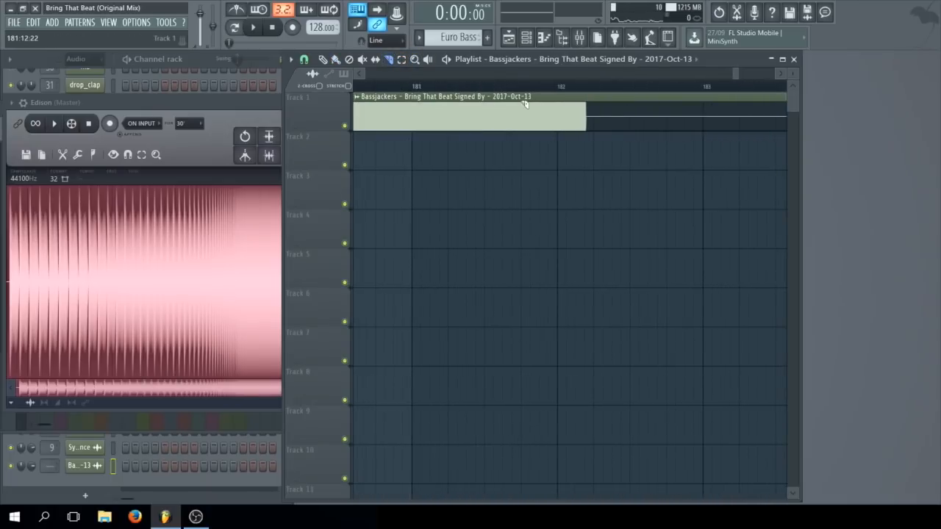
{"action": "left_click_drag", "start_coordinate": [527, 116], "coordinate": [526, 137]}
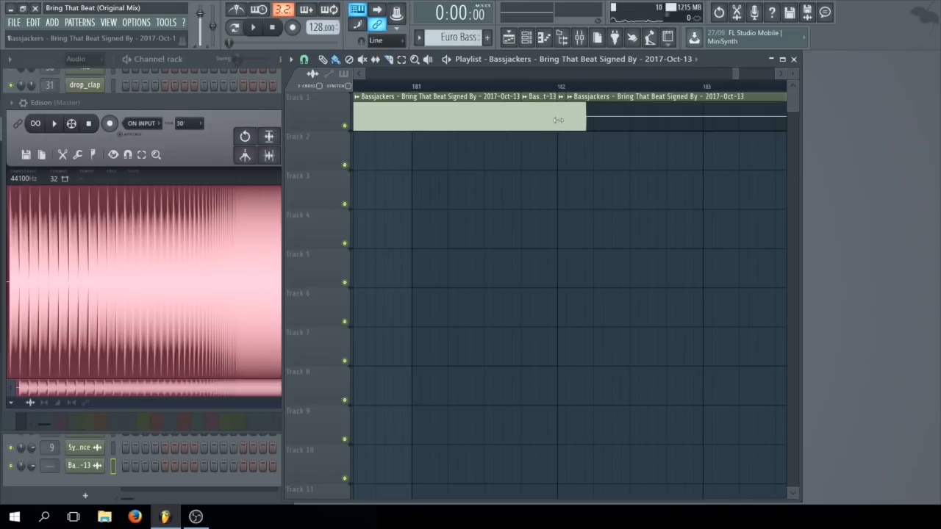
{"action": "right_click", "coordinate": [587, 127]}
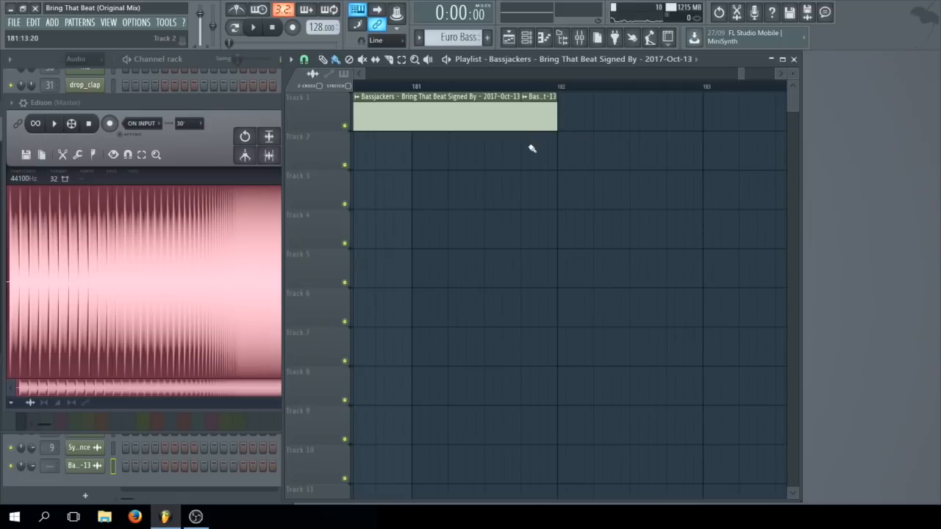
- Copy the quarter-bar slice three times in a row on Track 1 and three times on Track 2, offset to overlap the joins
{"action": "scroll", "coordinate": [540, 125], "scroll_direction": "up", "scroll_amount": 1}
{"action": "left_click", "coordinate": [581, 160]}
{"action": "mouse_move", "coordinate": [578, 165]}
{"action": "left_mouse_down"}
{"action": "mouse_move", "coordinate": [624, 118]}
{"action": "mouse_move", "coordinate": [645, 118]}
{"action": "mouse_move", "coordinate": [660, 160]}
{"action": "mouse_move", "coordinate": [711, 113]}
{"action": "mouse_move", "coordinate": [702, 108]}
{"action": "mouse_move", "coordinate": [734, 151]}
{"action": "left_mouse_up"}
{"action": "left_click", "coordinate": [769, 108]}
{"action": "scroll", "coordinate": [751, 118], "scroll_direction": "down", "scroll_amount": 5}
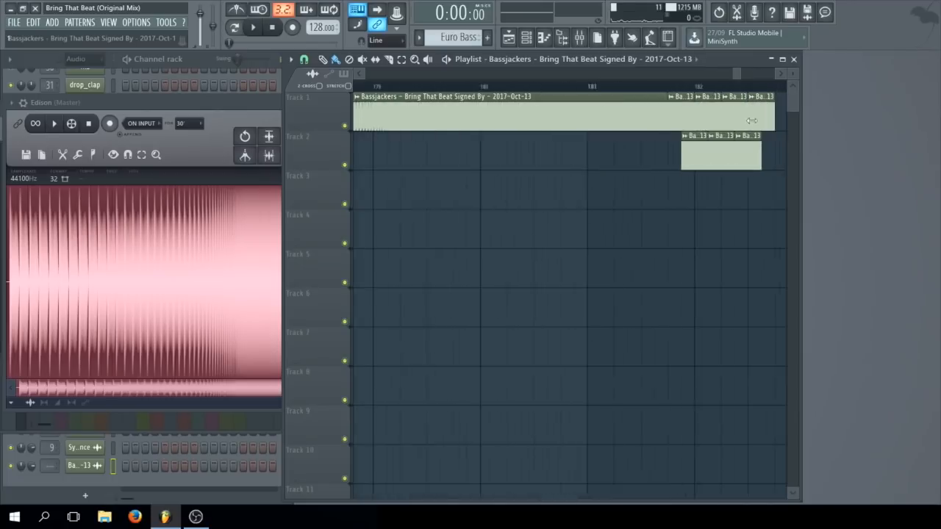
- Select the last three short slices on Track 1 and the three on Track 2, and duplicate them directly after
{"action": "left_click_drag", "start_coordinate": [735, 73], "coordinate": [740, 77]}
{"action": "left_click_drag", "start_coordinate": [644, 151], "coordinate": [574, 123]}
{"action": "key", "text": "ctrl+b"}
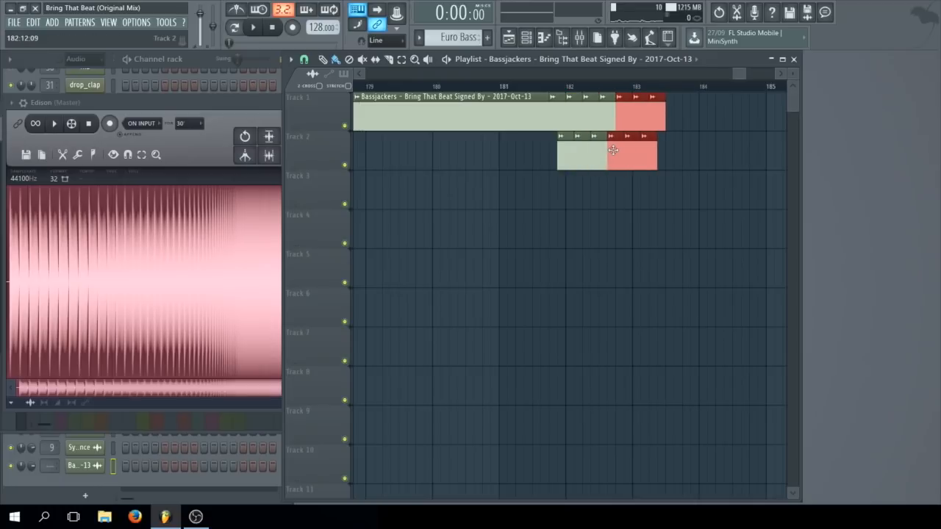
- Keep duplicating the selected short slices on Tracks 1 and 2 until they reach bar 185
{"action": "left_click_drag", "start_coordinate": [612, 150], "coordinate": [742, 155]}
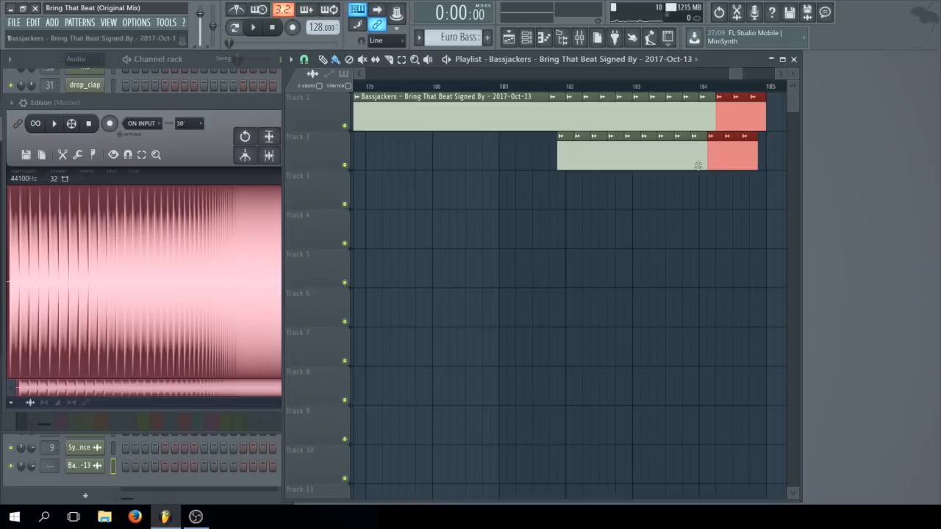
{"action": "scroll", "coordinate": [569, 174], "scroll_direction": "down", "scroll_amount": 5}
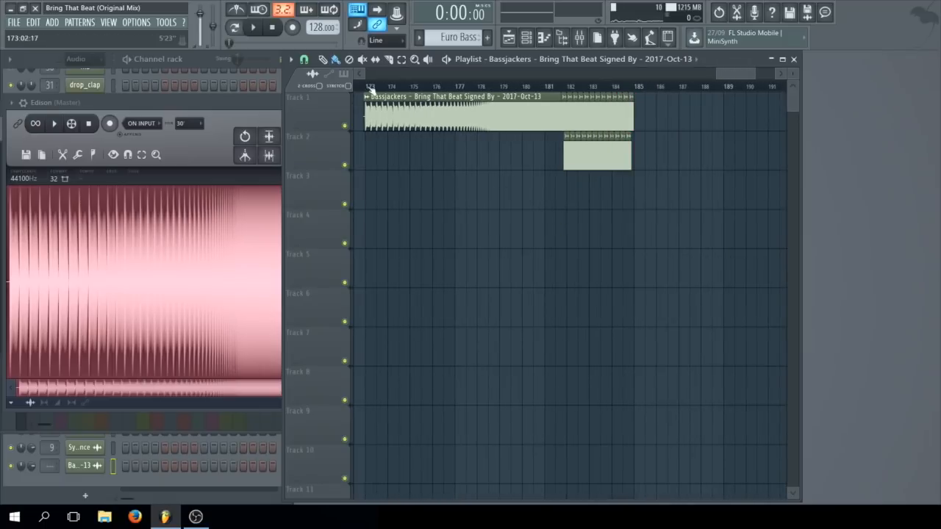
- Play the extended kick clip from bar 173, skipping ahead to bars 177 and 180 to check the slice section
{"action": "left_click_drag", "start_coordinate": [370, 88], "coordinate": [552, 97]}
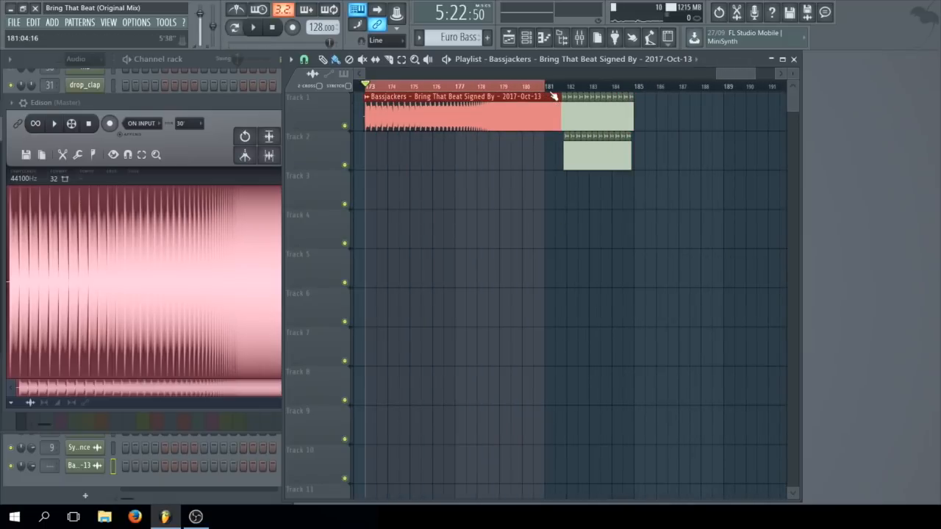
{"action": "key", "text": "space"}
{"action": "left_click", "coordinate": [455, 86]}
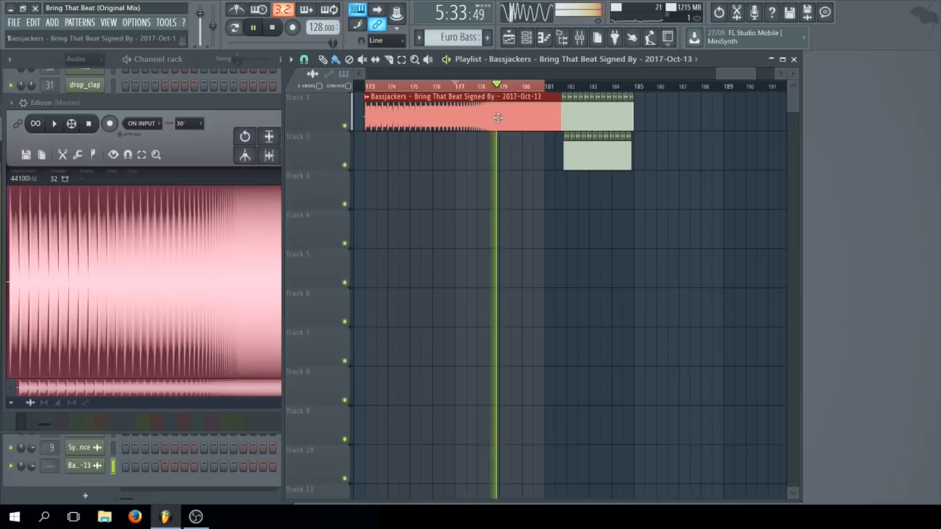
{"action": "left_click", "coordinate": [516, 86], "text": "ctrl"}
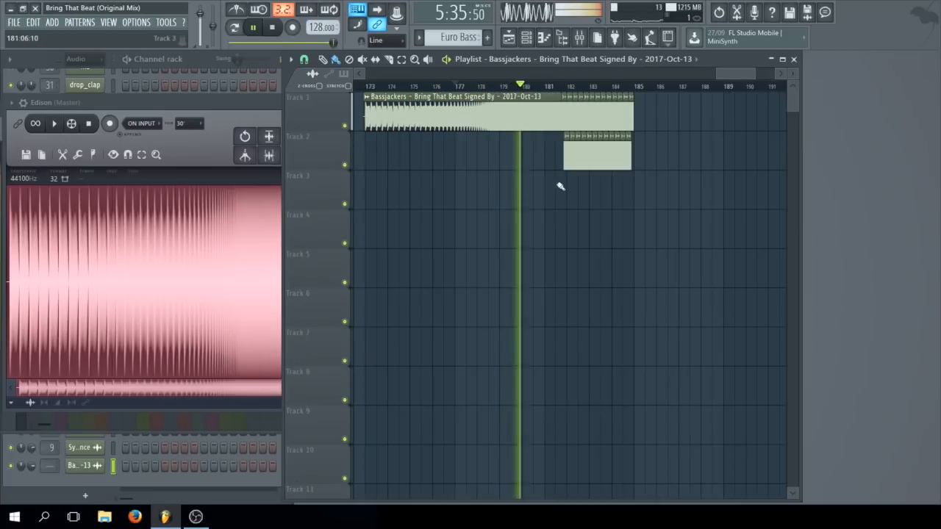
{"action": "scroll", "coordinate": [569, 194], "scroll_direction": "up", "scroll_amount": 2}
{"action": "scroll", "coordinate": [569, 195], "scroll_direction": "up", "scroll_amount": 2}
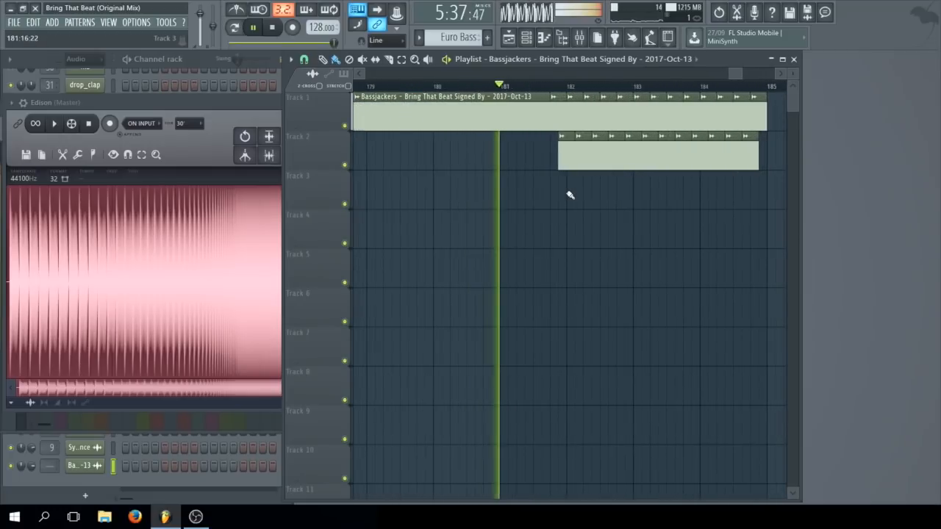
{"action": "key", "text": "space"}
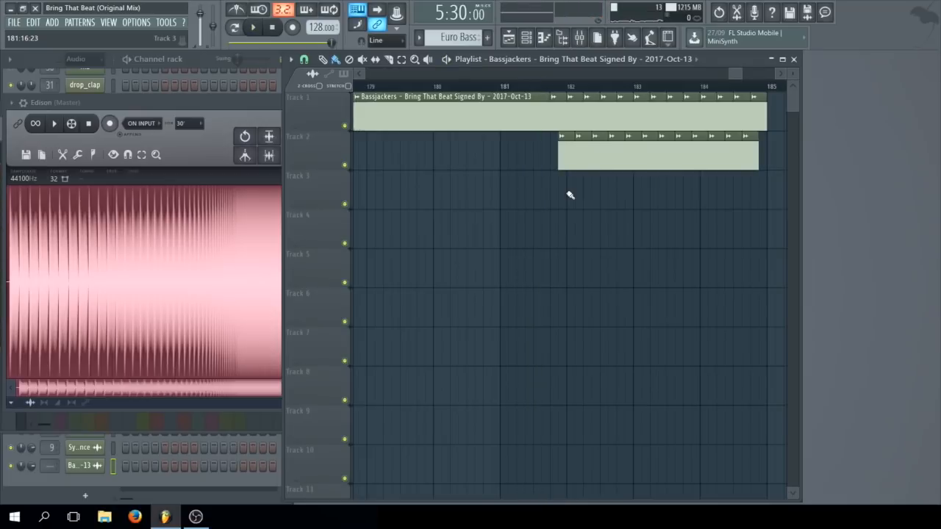
- Select the timeline range covering the short slices, from 181:13 to bar 185
{"action": "scroll", "coordinate": [585, 189], "scroll_direction": "up", "scroll_amount": 1}
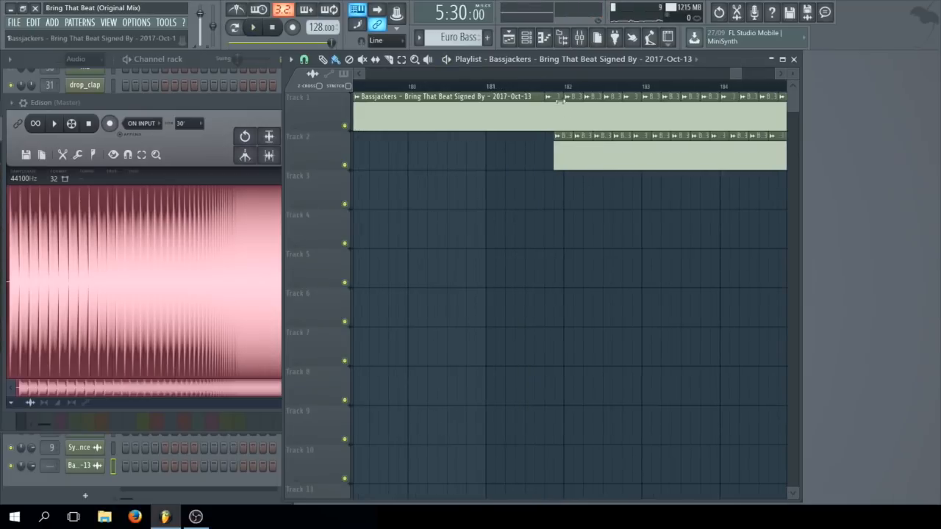
{"action": "mouse_move", "coordinate": [551, 89]}
{"action": "left_mouse_down"}
{"action": "mouse_move", "coordinate": [848, 84]}
{"action": "mouse_move", "coordinate": [555, 99]}
{"action": "mouse_move", "coordinate": [564, 99]}
{"action": "left_mouse_up"}
{"action": "left_click_drag", "start_coordinate": [359, 72], "coordinate": [427, 156]}
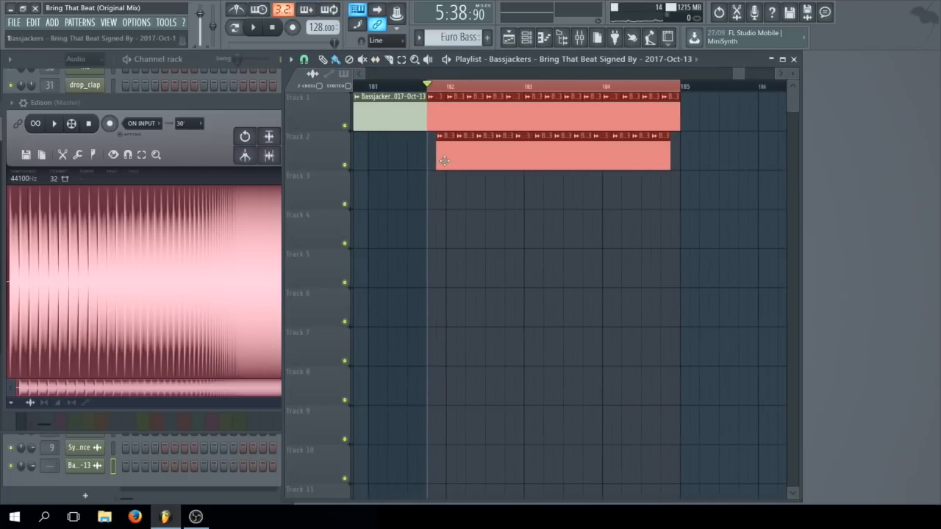
- Inspect how the Track 2 slices overlap the joins on Track 1, and check the clip channel's cut group settings
{"action": "scroll", "coordinate": [445, 167], "scroll_direction": "up", "scroll_amount": 5}
{"action": "left_click", "coordinate": [426, 200], "text": "ctrl"}
{"action": "left_click", "coordinate": [360, 73]}
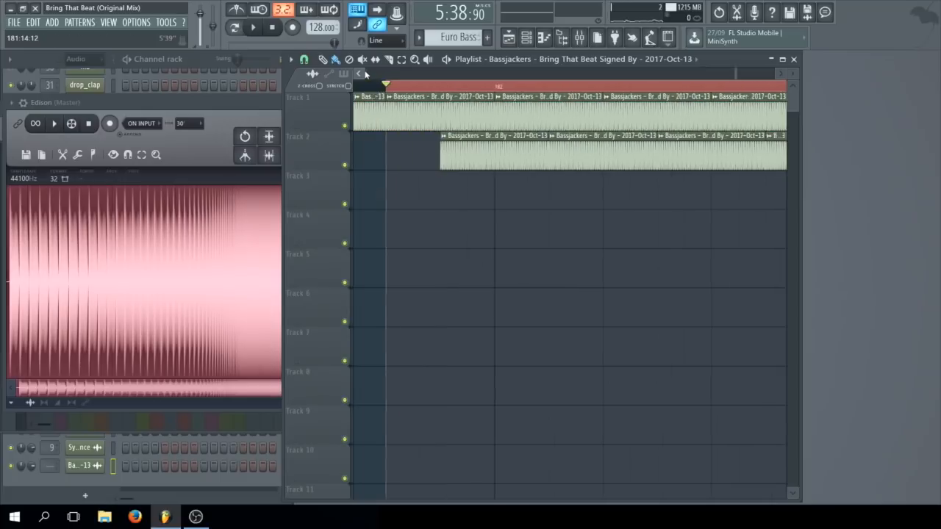
{"action": "left_click", "coordinate": [363, 74]}
{"action": "left_click_drag", "start_coordinate": [486, 160], "coordinate": [533, 216]}
{"action": "right_click", "coordinate": [540, 193]}
{"action": "left_click", "coordinate": [533, 193]}
{"action": "right_click", "coordinate": [534, 199]}
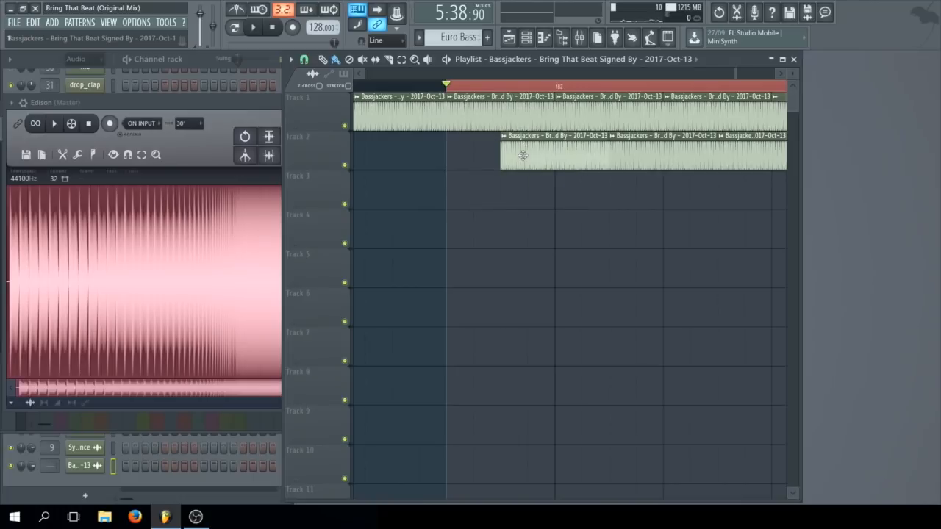
{"action": "double_click", "coordinate": [523, 155]}
{"action": "left_click", "coordinate": [78, 158]}
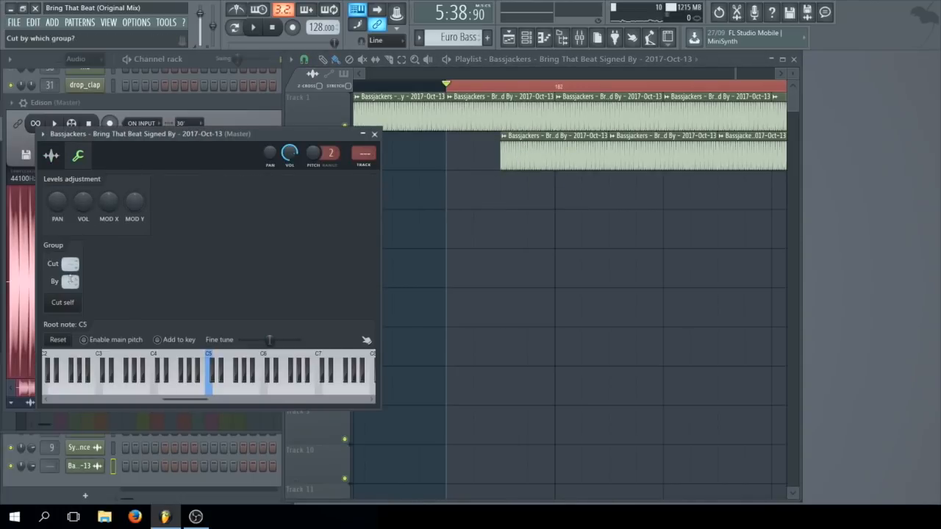
{"action": "left_click", "coordinate": [375, 135]}
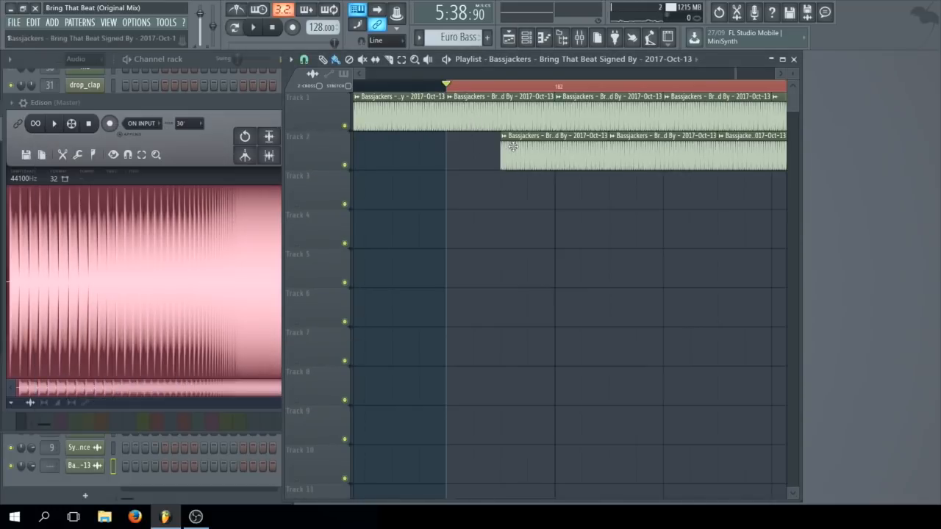
{"action": "left_click", "coordinate": [471, 117]}
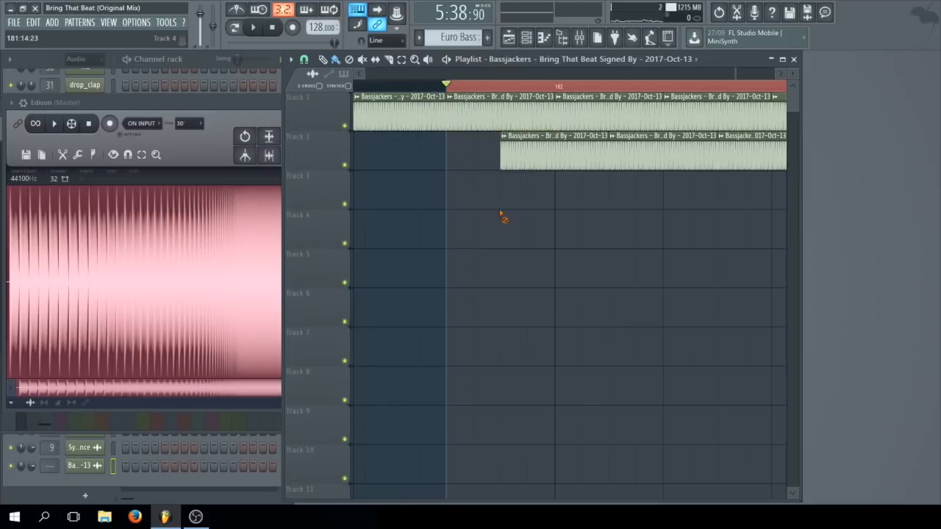
{"action": "scroll", "coordinate": [498, 210], "scroll_direction": "down", "scroll_amount": 4}
{"action": "scroll", "coordinate": [493, 136], "scroll_direction": "up", "scroll_amount": 1}
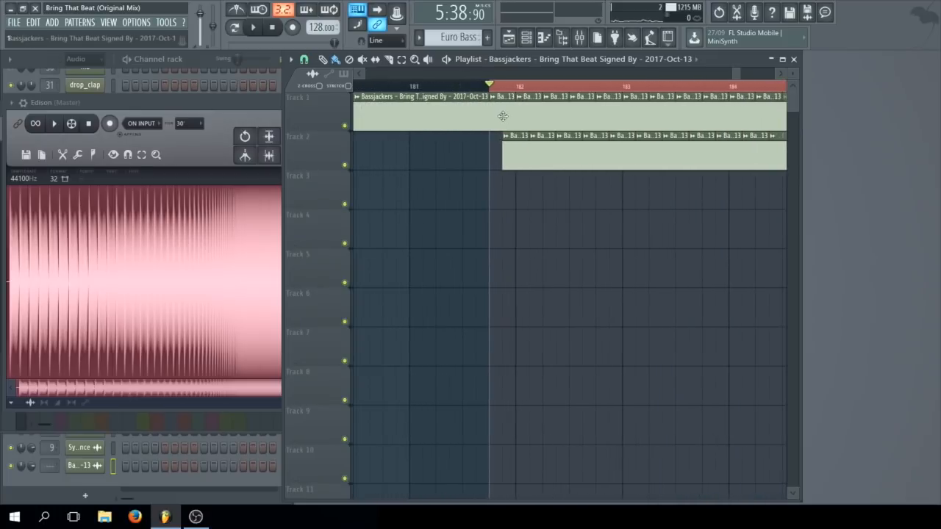
- Set the recorded clip channel's pitch range to 12 semitones and create an automation clip for its channel pitch
{"action": "double_click", "coordinate": [502, 116]}
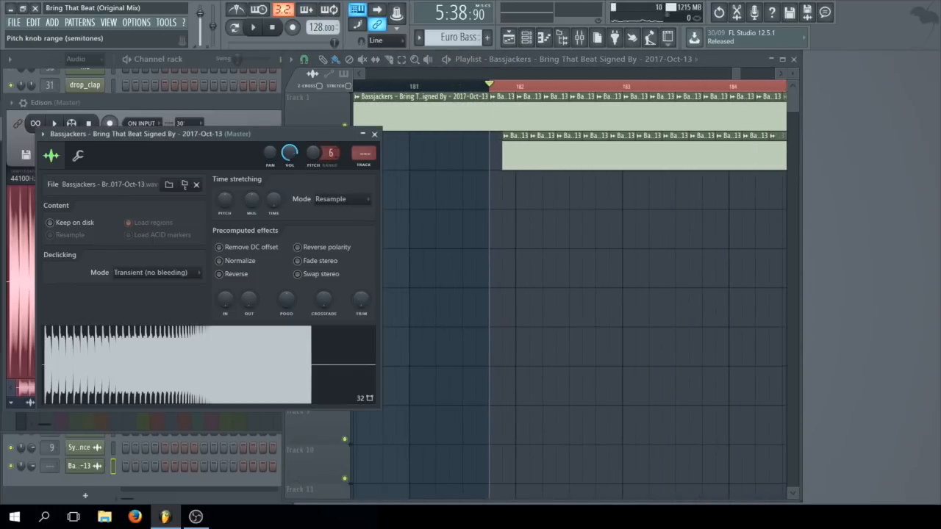
{"action": "right_click", "coordinate": [318, 158]}
{"action": "left_click", "coordinate": [350, 227]}
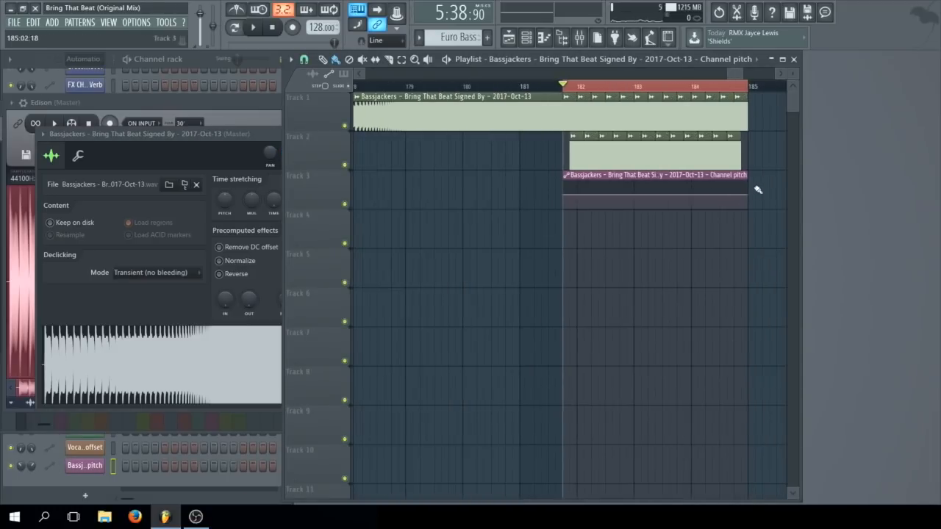
- Raise the end point of the channel pitch automation to form an upward ramp, and play the selected section
{"action": "left_click_drag", "start_coordinate": [749, 196], "coordinate": [750, 172]}
{"action": "key", "text": "space"}
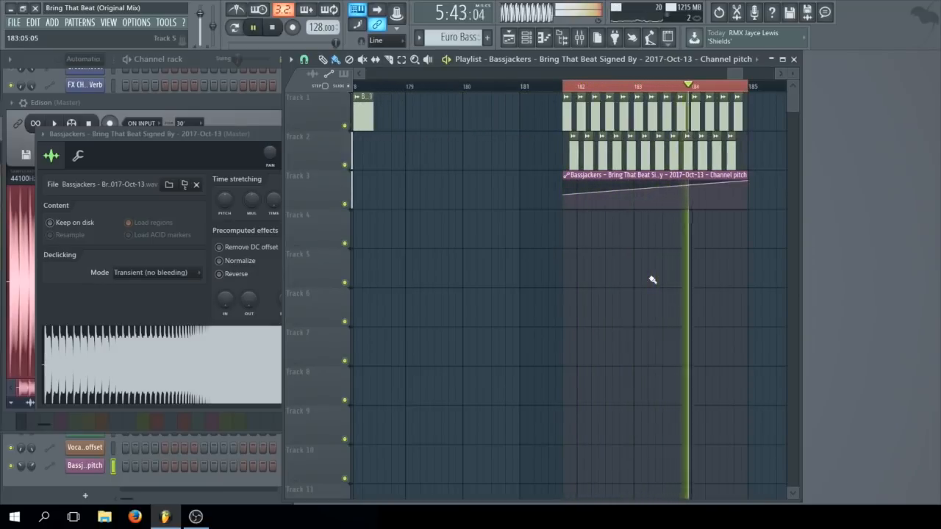
{"action": "key", "text": "space"}
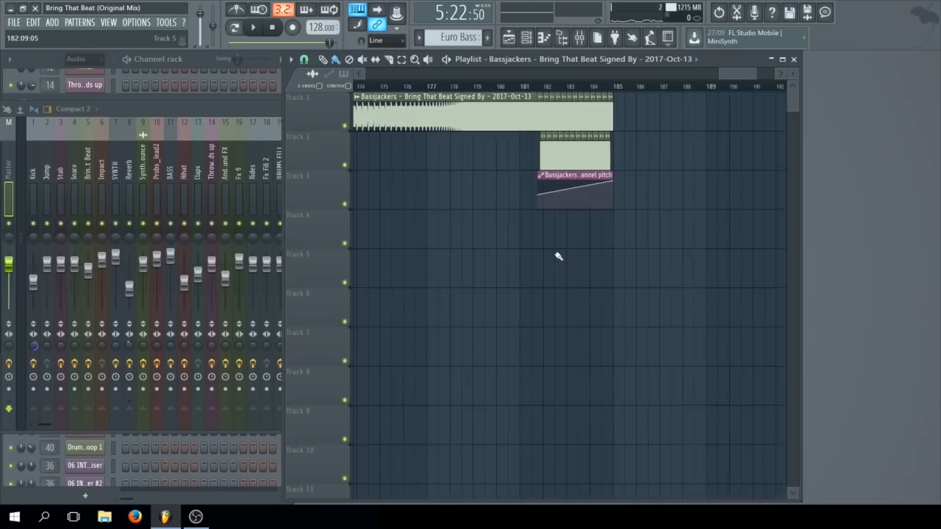
- Open the recorded kick clip's channel settings and route the channel to a free mixer track
{"action": "scroll", "coordinate": [559, 256], "scroll_direction": "up", "scroll_amount": 1}
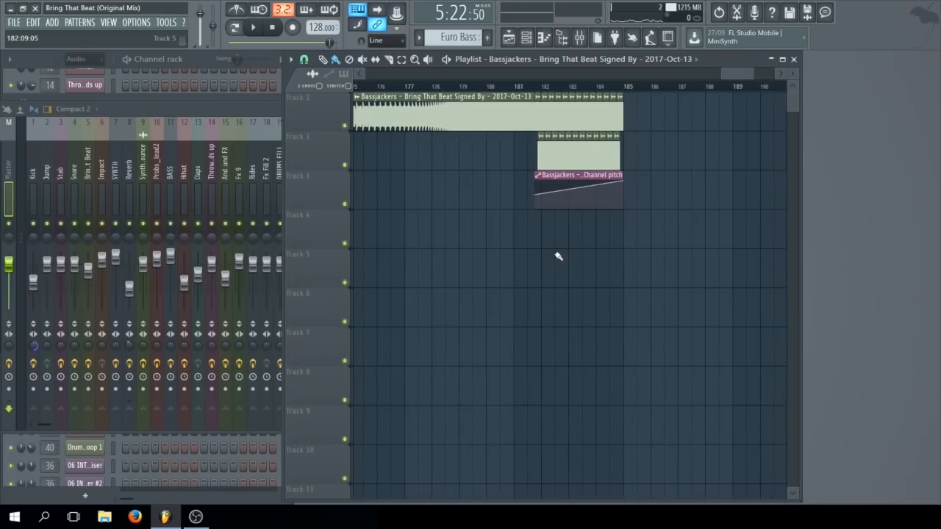
{"action": "scroll", "coordinate": [559, 256], "scroll_direction": "up", "scroll_amount": 3}
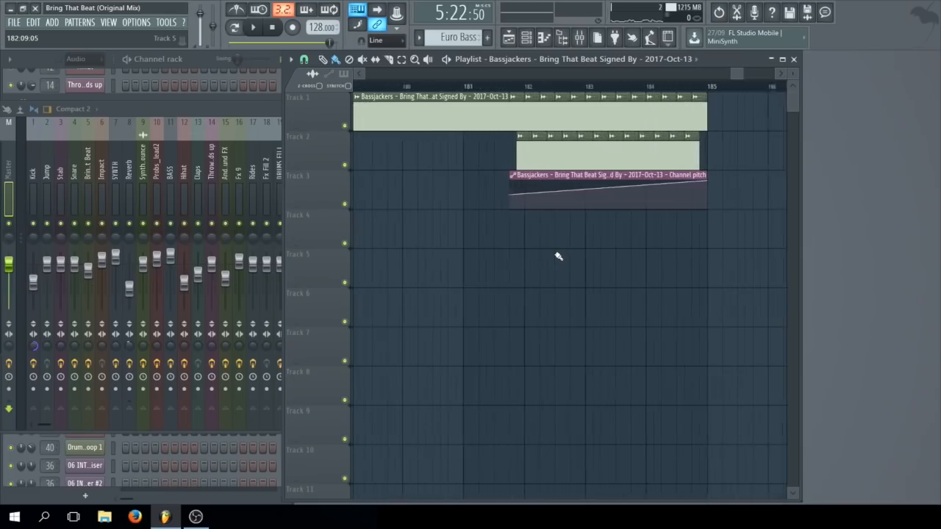
{"action": "double_click", "coordinate": [512, 109]}
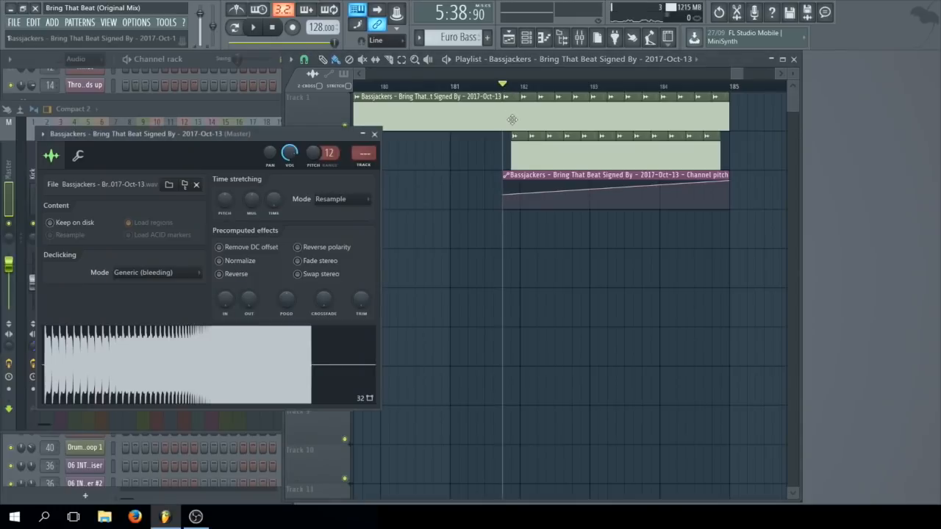
{"action": "left_click", "coordinate": [43, 135]}
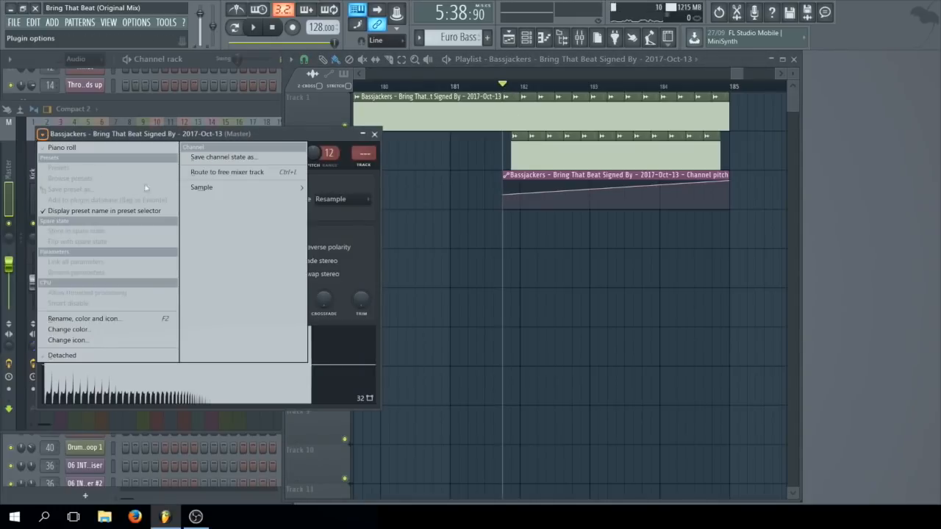
{"action": "left_click", "coordinate": [223, 173]}
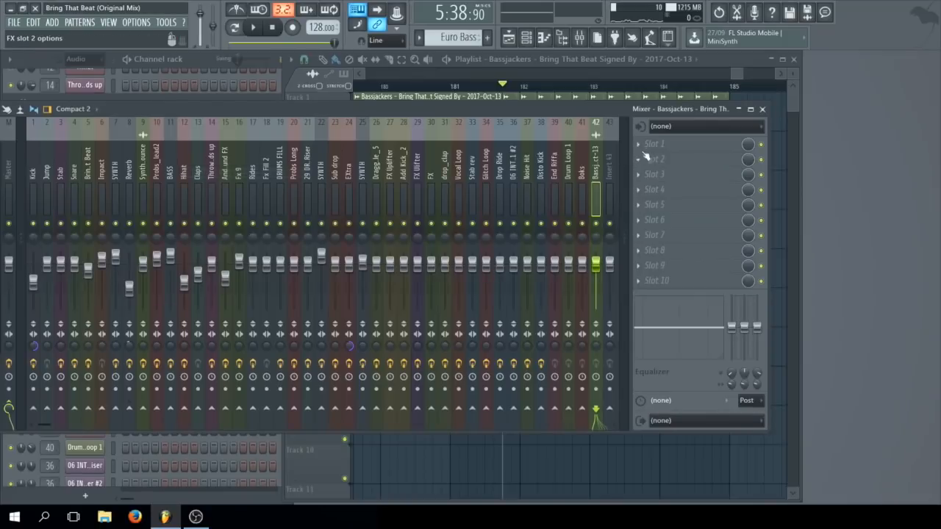
- Load Fruity Reeverb in slot 1 with dry at 25% and reverb at 62%, and turn its mix level down to minimum
{"action": "left_click", "coordinate": [649, 145]}
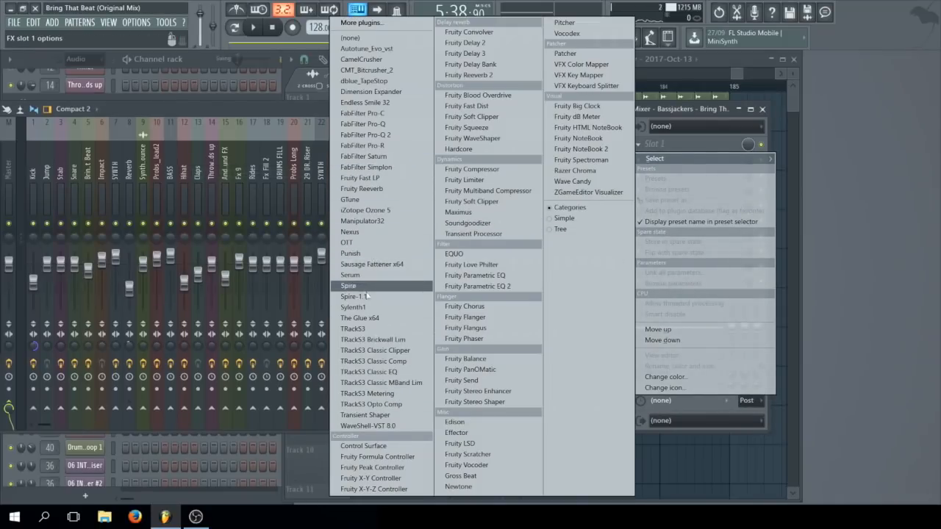
{"action": "left_click", "coordinate": [362, 188]}
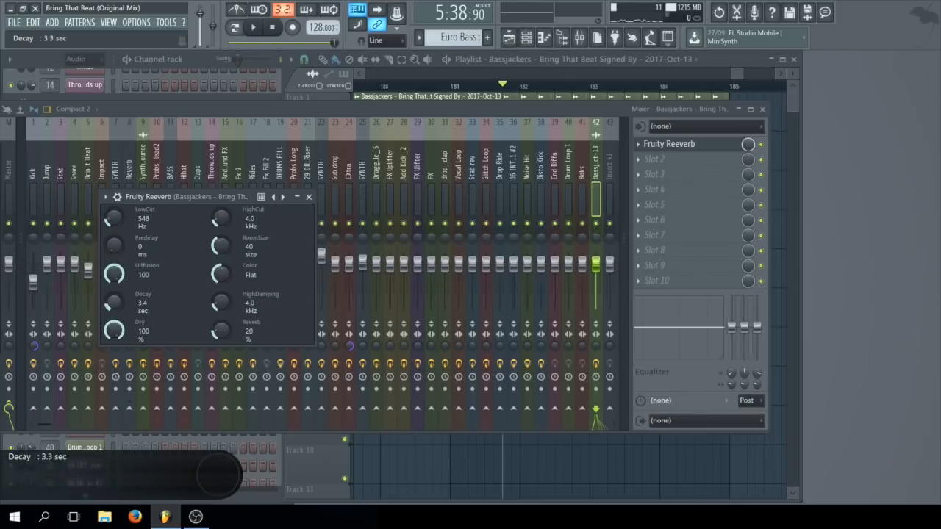
{"action": "left_click_drag", "start_coordinate": [113, 330], "coordinate": [113, 346]}
{"action": "left_click_drag", "start_coordinate": [220, 331], "coordinate": [220, 291]}
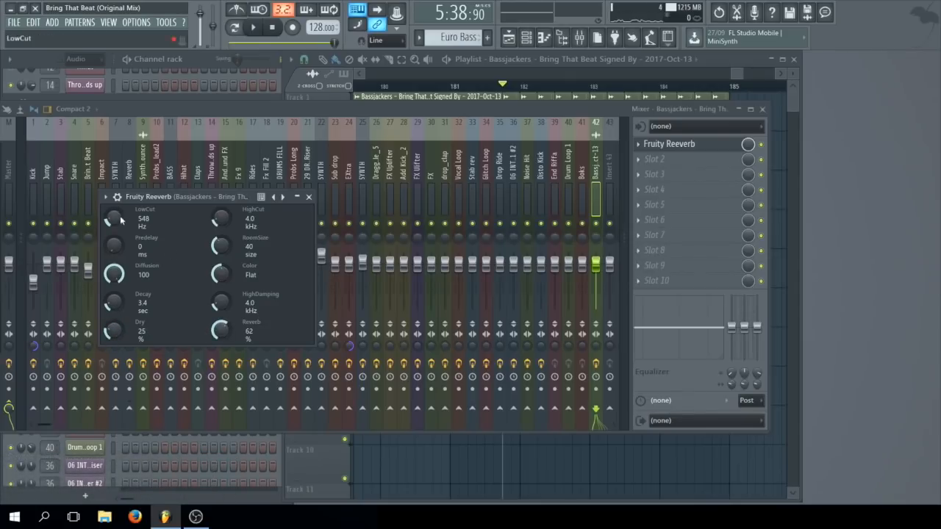
{"action": "left_click_drag", "start_coordinate": [748, 144], "coordinate": [747, 169]}
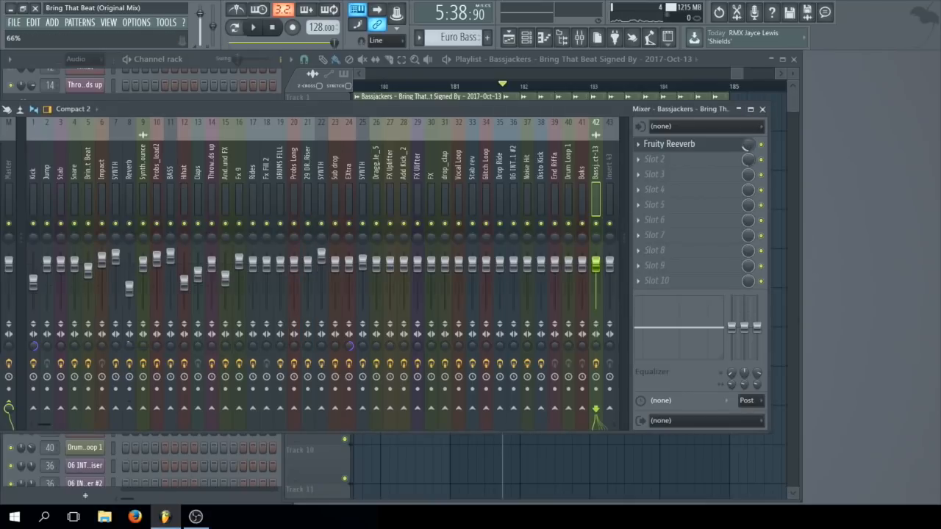
- Automate the Fruity Reeverb mix level from 181:13 to bar 185, ramping from minimum to maximum
{"action": "left_click", "coordinate": [689, 59]}
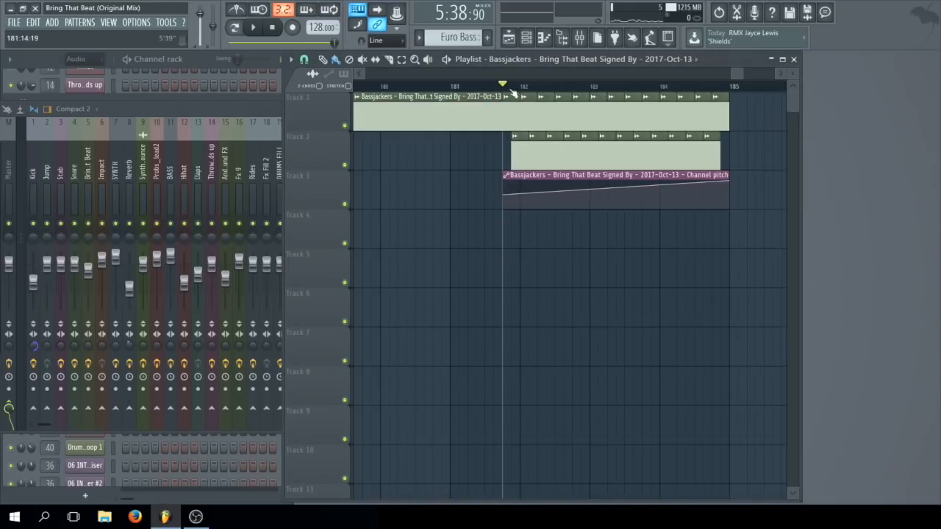
{"action": "left_click_drag", "start_coordinate": [506, 93], "coordinate": [726, 89]}
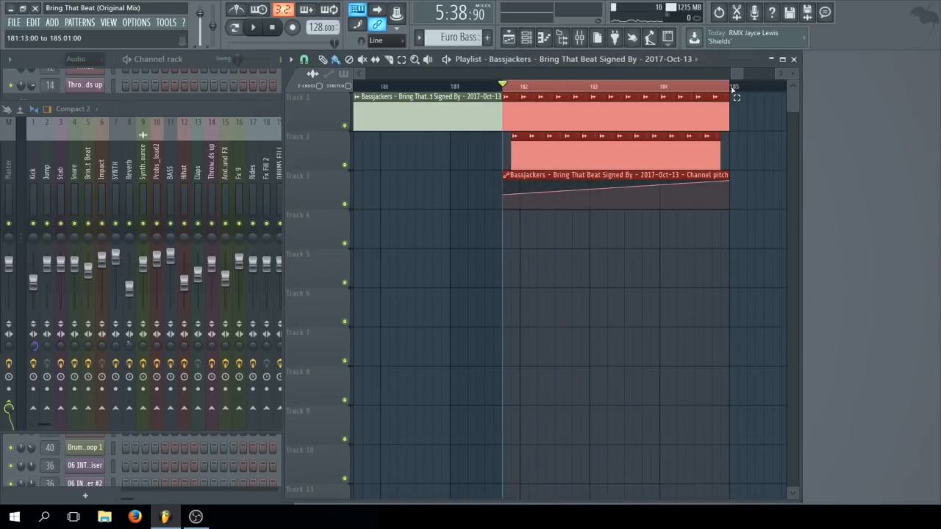
{"action": "left_click", "coordinate": [241, 110]}
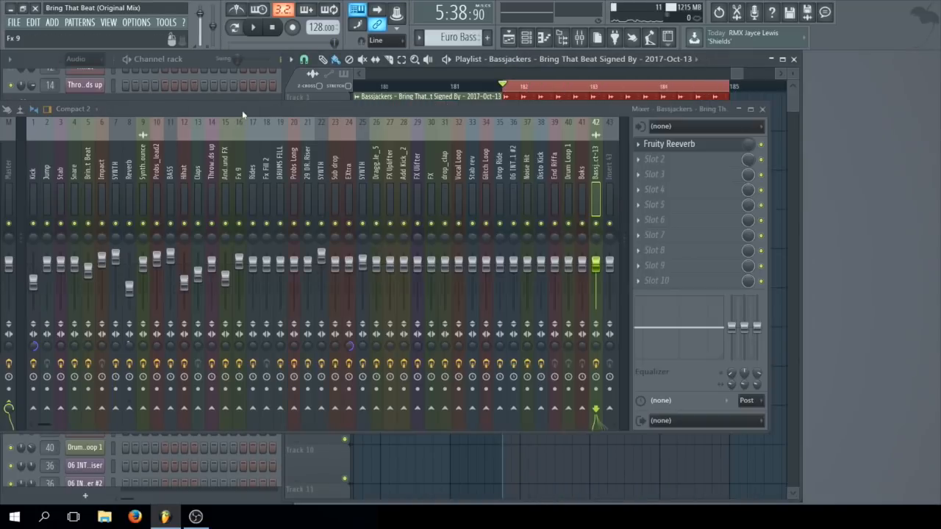
{"action": "right_click", "coordinate": [748, 147]}
{"action": "left_click", "coordinate": [782, 220]}
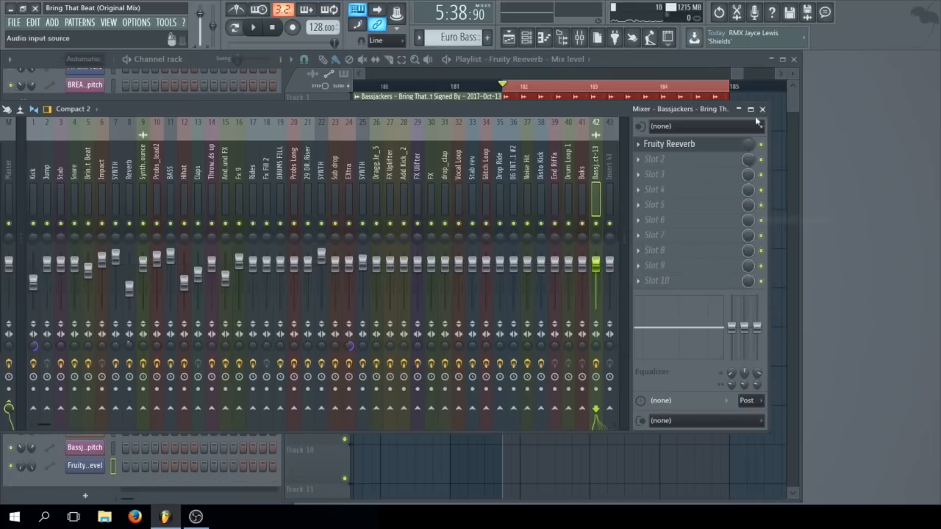
{"action": "left_click", "coordinate": [737, 74]}
{"action": "left_click_drag", "start_coordinate": [728, 249], "coordinate": [729, 213]}
- Inspect the joins between the short slices on Tracks 1 and 2, and play the section with pitch and reverb automation
{"action": "scroll", "coordinate": [509, 119], "scroll_direction": "up", "scroll_amount": 5}
{"action": "left_click", "coordinate": [486, 118]}
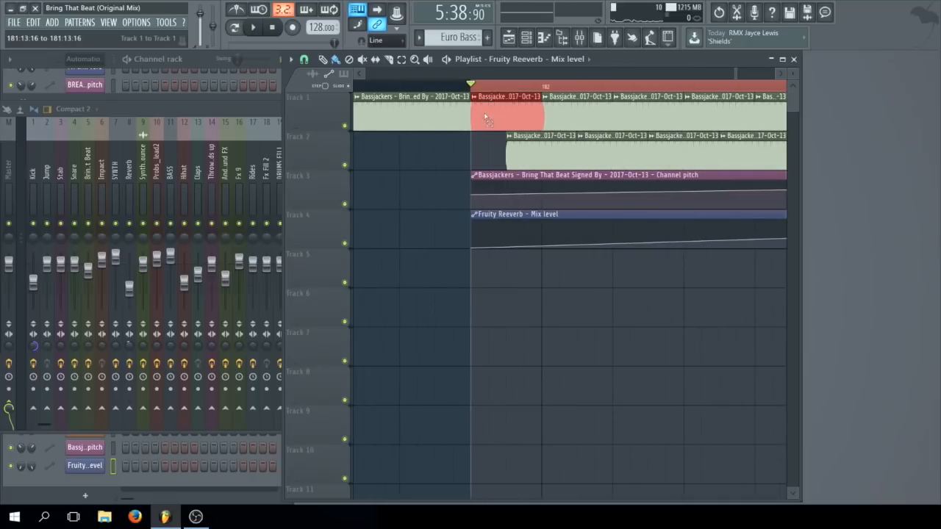
{"action": "left_click", "coordinate": [501, 146], "text": "ctrl"}
{"action": "left_click_drag", "start_coordinate": [476, 118], "coordinate": [523, 151]}
{"action": "left_click", "coordinate": [502, 148], "text": "ctrl"}
{"action": "scroll", "coordinate": [501, 149], "scroll_direction": "down", "scroll_amount": 6}
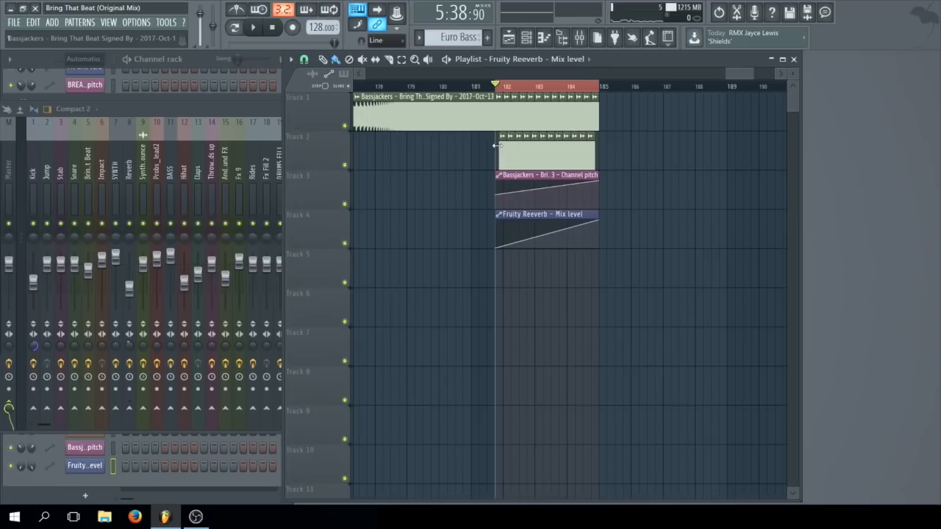
{"action": "key", "text": "space"}
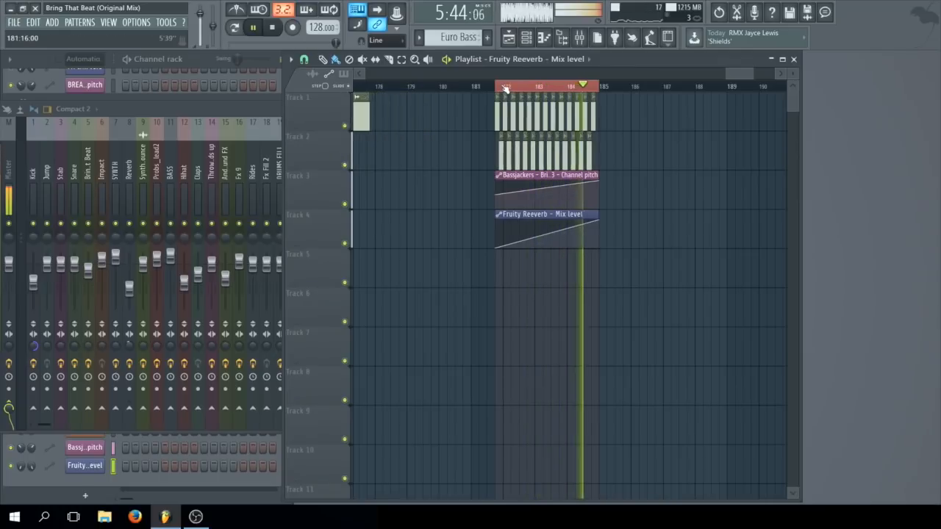
- Play the playlist from bar 179 through the kick slices and their pitch and reverb automation
{"action": "key", "text": "space"}
{"action": "left_click", "coordinate": [471, 88]}
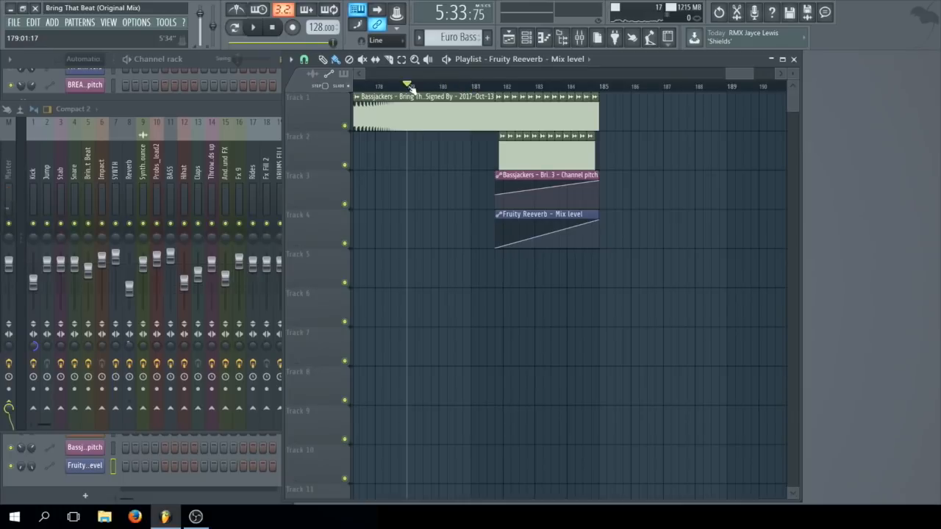
{"action": "key", "text": "space"}
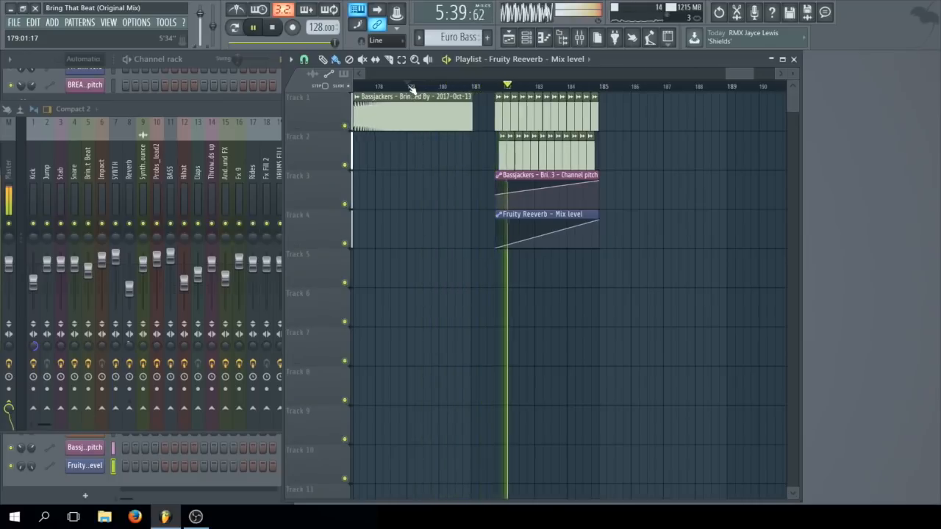
- Stop playback and delete the recorded kick clips, slices and both automation clips up to bar 185
{"action": "left_click", "coordinate": [274, 28]}
{"action": "left_click", "coordinate": [274, 28]}
{"action": "scroll", "coordinate": [588, 284], "scroll_direction": "down", "scroll_amount": 3}
{"action": "left_click_drag", "start_coordinate": [633, 287], "coordinate": [491, 94]}
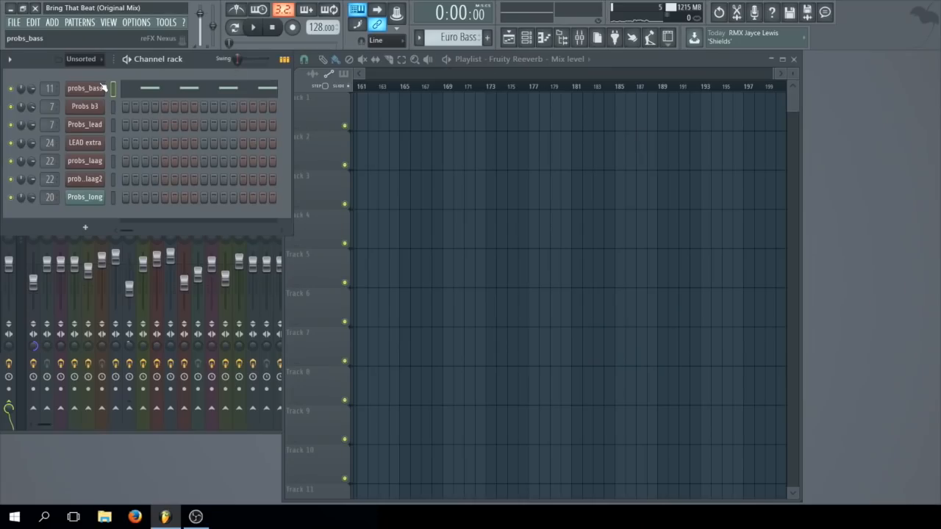
- Insert a DirectWave channel at the probs_bass channel and return to the playlist
{"action": "right_click", "coordinate": [101, 88]}
{"action": "mouse_move", "coordinate": [152, 152]}
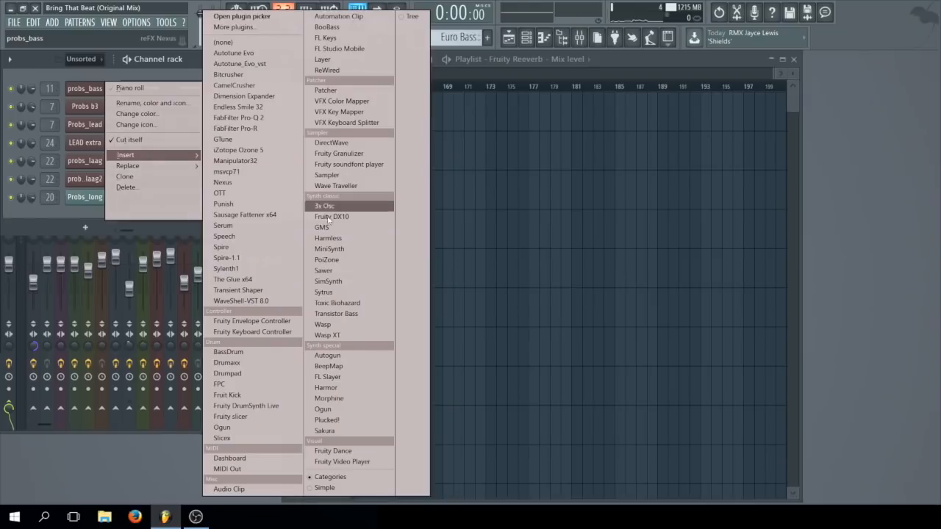
{"action": "left_click", "coordinate": [349, 143]}
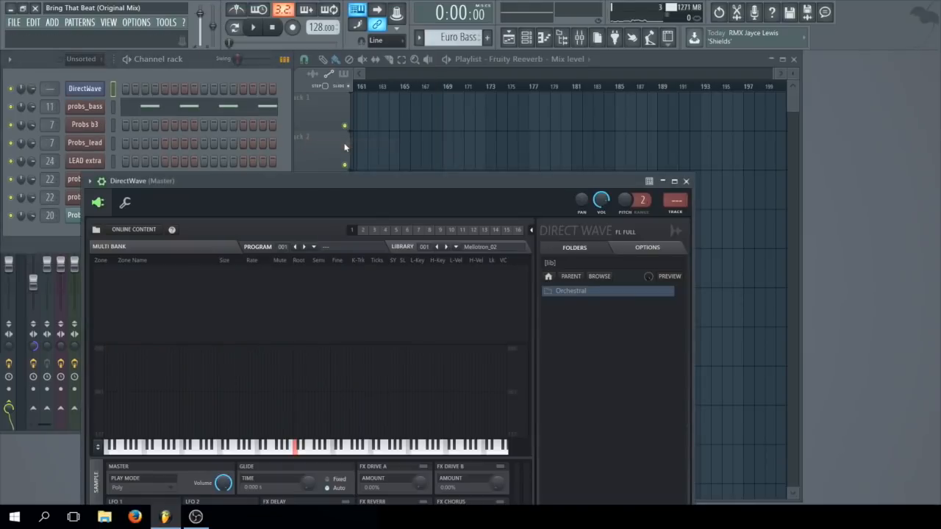
{"action": "left_click", "coordinate": [419, 148]}
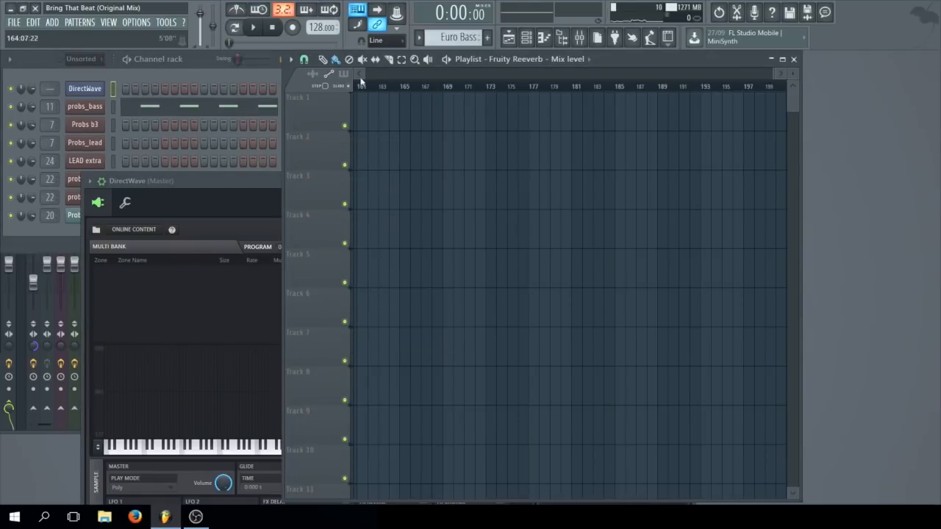
- Switch to the first empty pattern, keeping its default name
{"action": "left_click", "coordinate": [419, 36]}
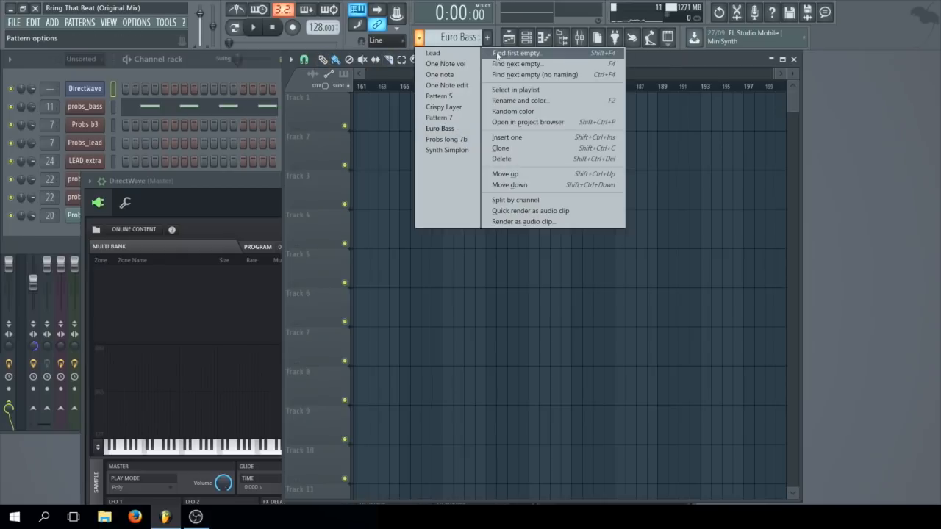
{"action": "left_click", "coordinate": [500, 56]}
{"action": "left_click", "coordinate": [397, 52]}
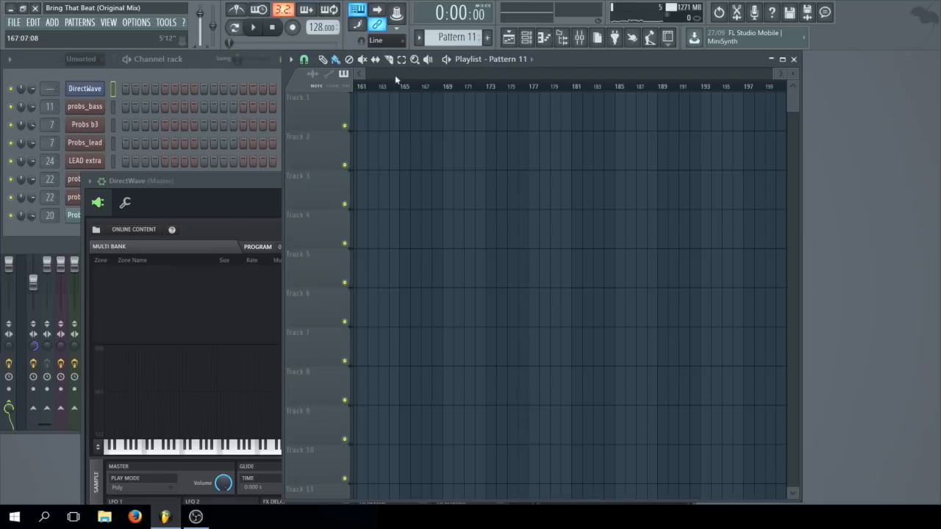
- Locate the Kick short clip on Track 22 at bar 69 and open its channel settings
{"action": "left_click_drag", "start_coordinate": [395, 75], "coordinate": [254, 74]}
{"action": "left_click_drag", "start_coordinate": [735, 74], "coordinate": [779, 76]}
{"action": "left_click", "coordinate": [92, 87]}
{"action": "left_click", "coordinate": [91, 89]}
{"action": "left_click", "coordinate": [600, 142]}
{"action": "scroll", "coordinate": [535, 283], "scroll_direction": "down", "scroll_amount": 5}
{"action": "scroll", "coordinate": [585, 329], "scroll_direction": "down", "scroll_amount": 15}
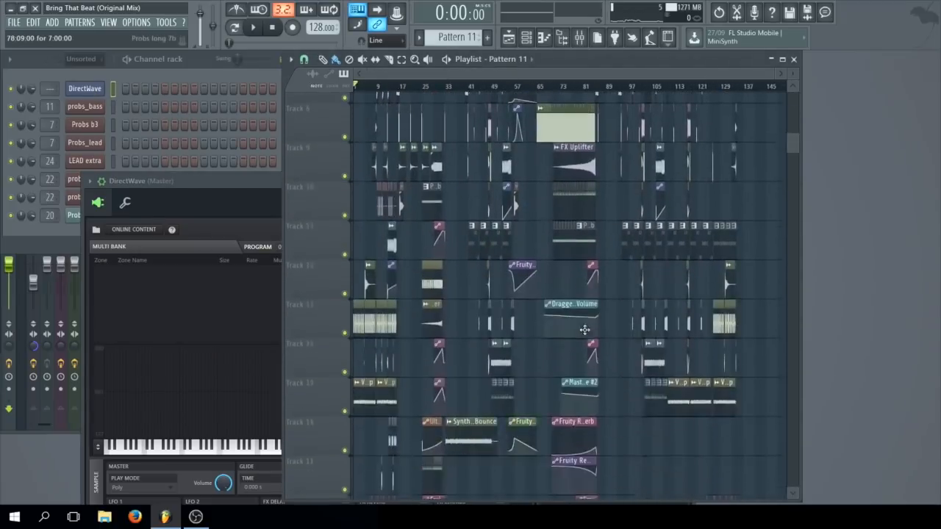
{"action": "scroll", "coordinate": [561, 321], "scroll_direction": "up", "scroll_amount": 7}
{"action": "scroll", "coordinate": [534, 296], "scroll_direction": "up", "scroll_amount": 3}
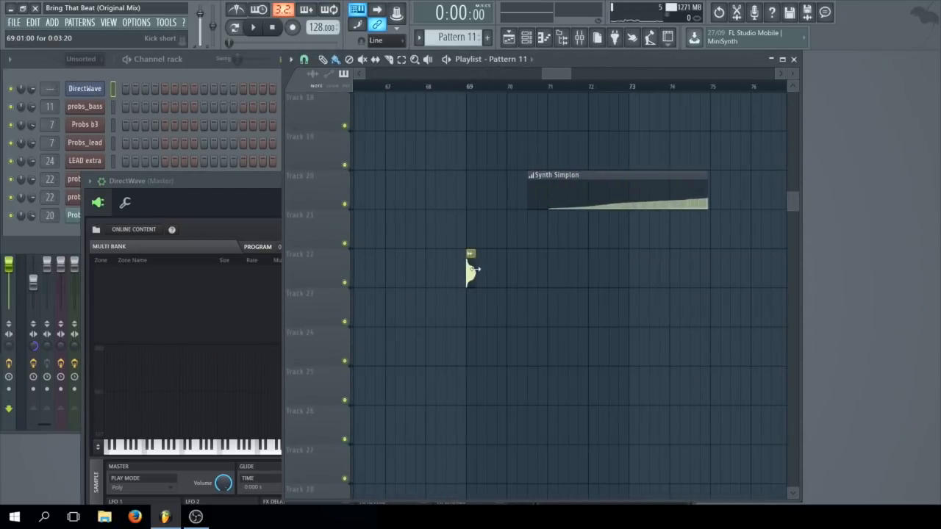
{"action": "double_click", "coordinate": [470, 268]}
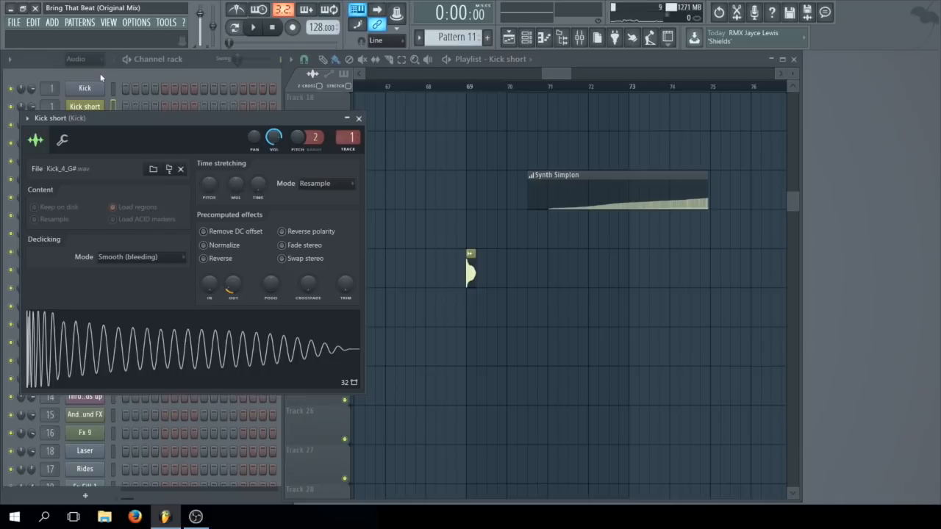
- Load the Kick_4_G# sample from the Kick short channel into the DirectWave channel in the Unsorted group
{"action": "left_click", "coordinate": [102, 58]}
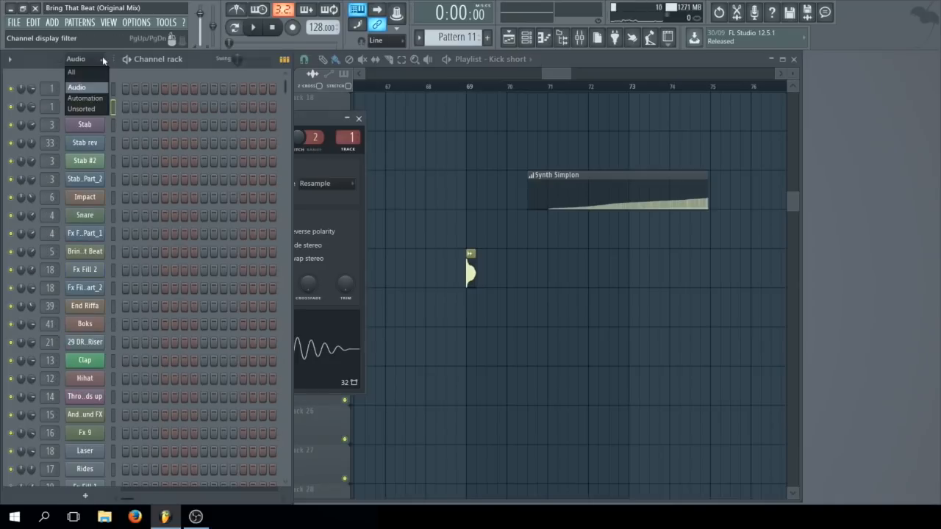
{"action": "left_click", "coordinate": [101, 110]}
{"action": "left_click_drag", "start_coordinate": [329, 121], "coordinate": [567, 193]}
{"action": "left_click_drag", "start_coordinate": [405, 408], "coordinate": [85, 88]}
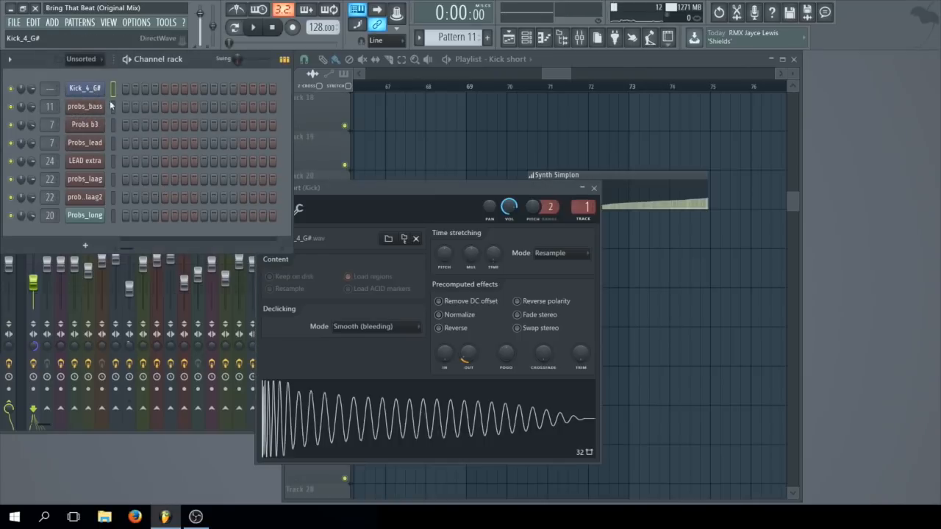
- Delete the Kick short clip from Track 22 at bar 69
{"action": "left_click", "coordinate": [471, 270]}
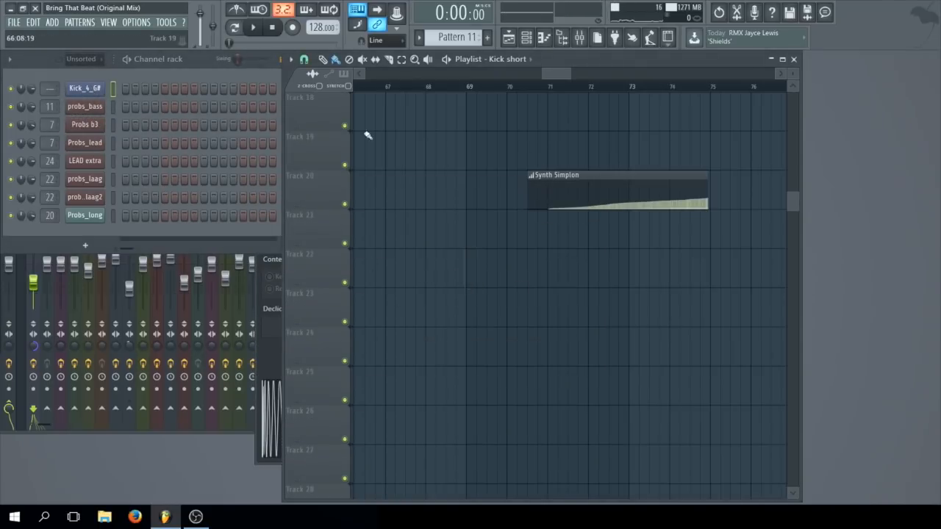
{"action": "left_click_drag", "start_coordinate": [560, 71], "coordinate": [681, 94]}
{"action": "scroll", "coordinate": [702, 204], "scroll_direction": "down", "scroll_amount": 8}
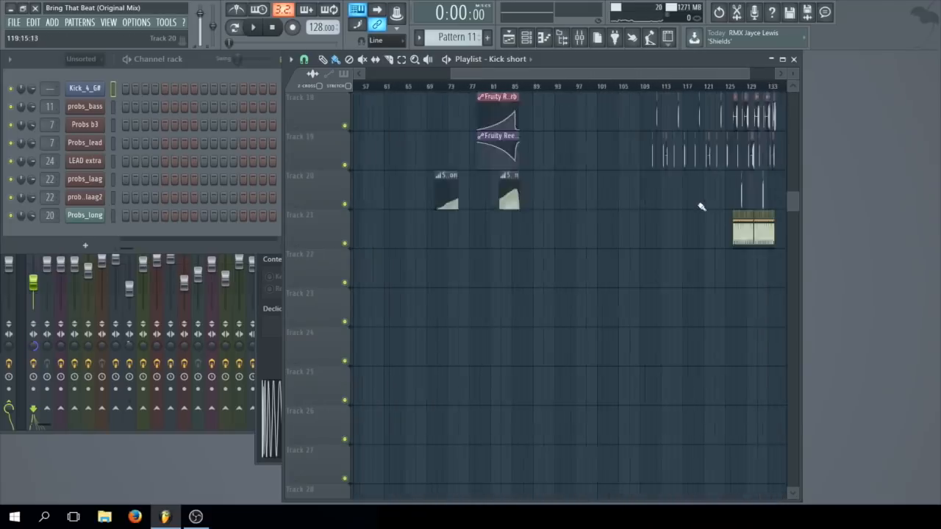
{"action": "scroll", "coordinate": [779, 146], "scroll_direction": "up", "scroll_amount": 8}
{"action": "left_click_drag", "start_coordinate": [567, 77], "coordinate": [838, 80]}
- Add a C5 note lasting eight bars in the Kick_4_G# channel's piano roll
{"action": "right_click", "coordinate": [103, 88]}
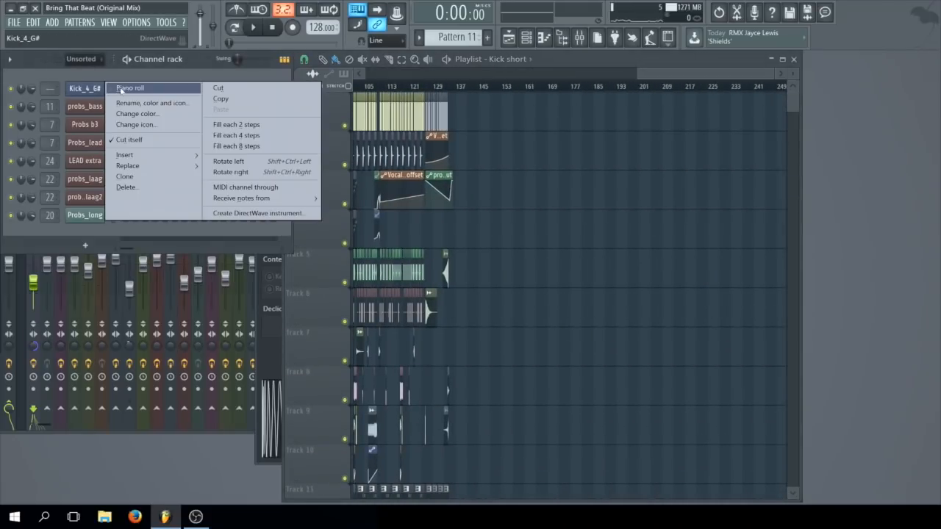
{"action": "left_click", "coordinate": [131, 88]}
{"action": "scroll", "coordinate": [94, 202], "scroll_direction": "up", "scroll_amount": 3}
{"action": "left_click", "coordinate": [50, 171]}
{"action": "left_click_drag", "start_coordinate": [63, 172], "coordinate": [866, 173]}
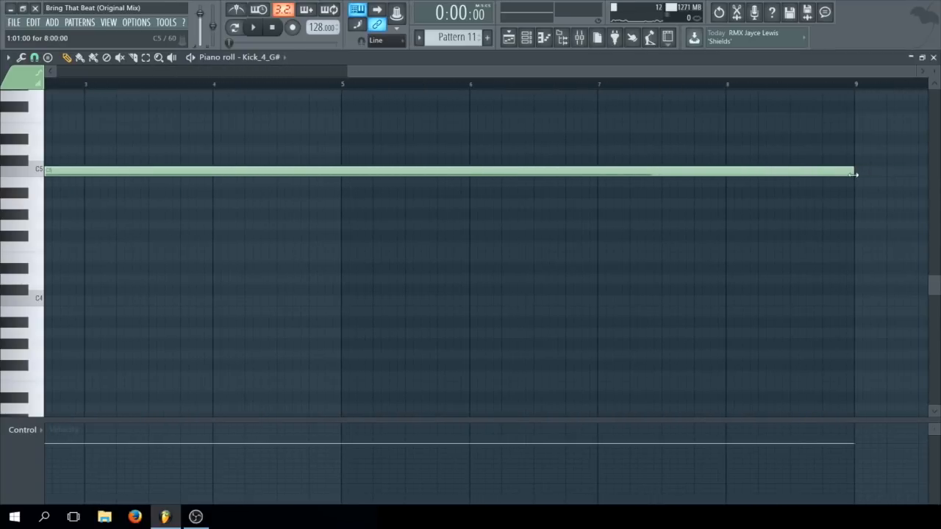
{"action": "left_click", "coordinate": [932, 57]}
- Place the Pattern 11 clip on Track 1 at bar 141, beyond the existing arrangement
{"action": "scroll", "coordinate": [491, 122], "scroll_direction": "up", "scroll_amount": 4}
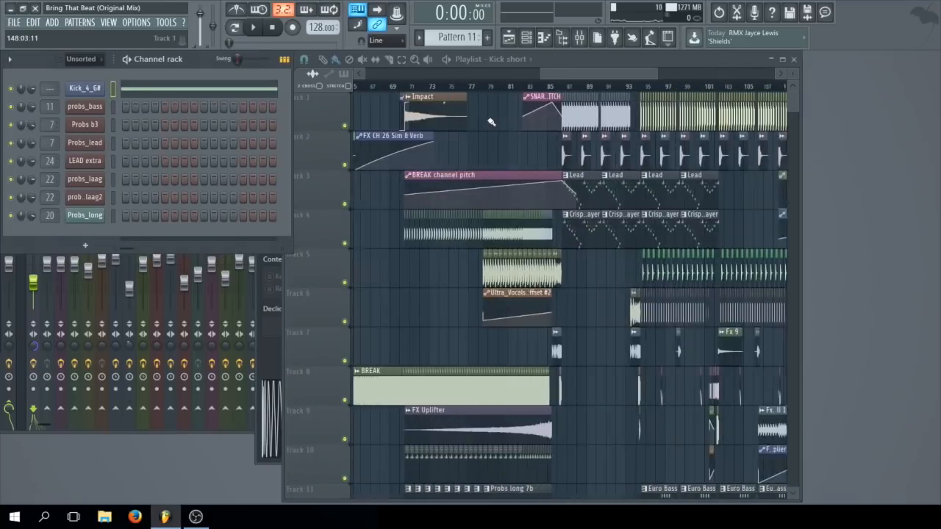
{"action": "left_click_drag", "start_coordinate": [571, 78], "coordinate": [691, 115]}
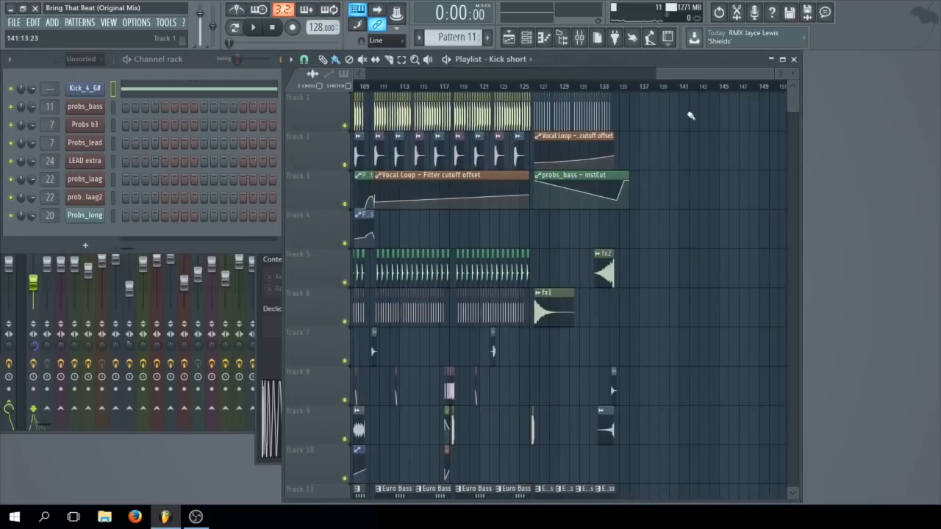
{"action": "left_click", "coordinate": [456, 38]}
{"action": "left_click", "coordinate": [681, 122]}
{"action": "left_click_drag", "start_coordinate": [691, 74], "coordinate": [708, 74]}
- Route the Kick_4_G# DirectWave channel to mixer track 42
{"action": "left_click", "coordinate": [79, 89]}
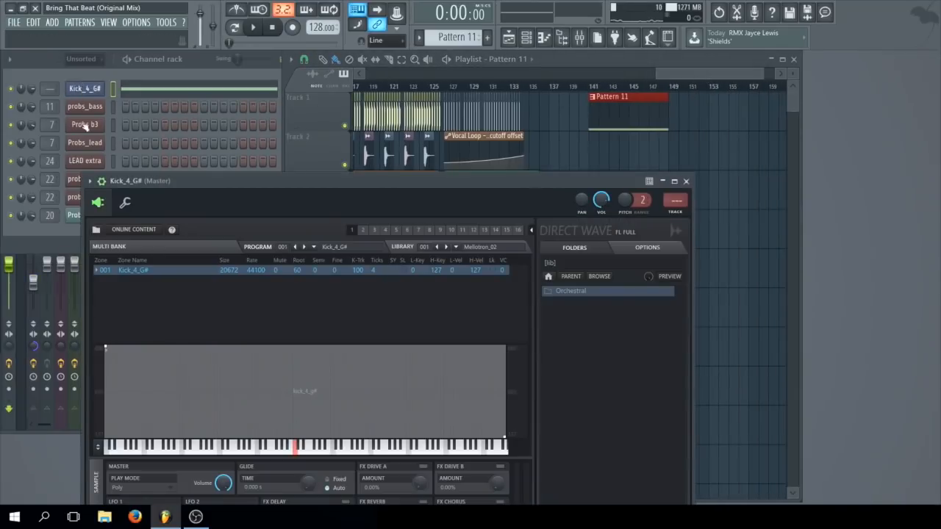
{"action": "left_click_drag", "start_coordinate": [200, 183], "coordinate": [189, 102]}
{"action": "left_click", "coordinate": [654, 125]}
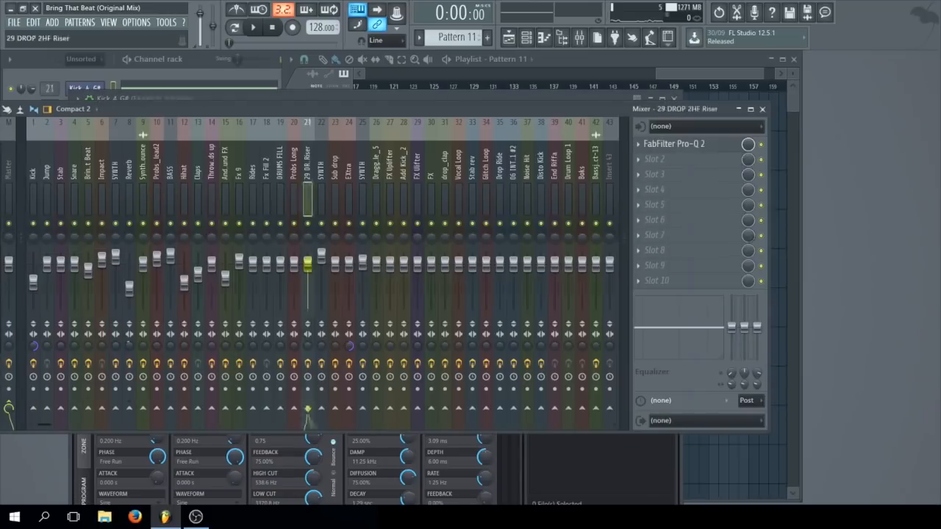
{"action": "left_click", "coordinate": [156, 79]}
{"action": "left_click", "coordinate": [84, 90]}
{"action": "left_click", "coordinate": [84, 89]}
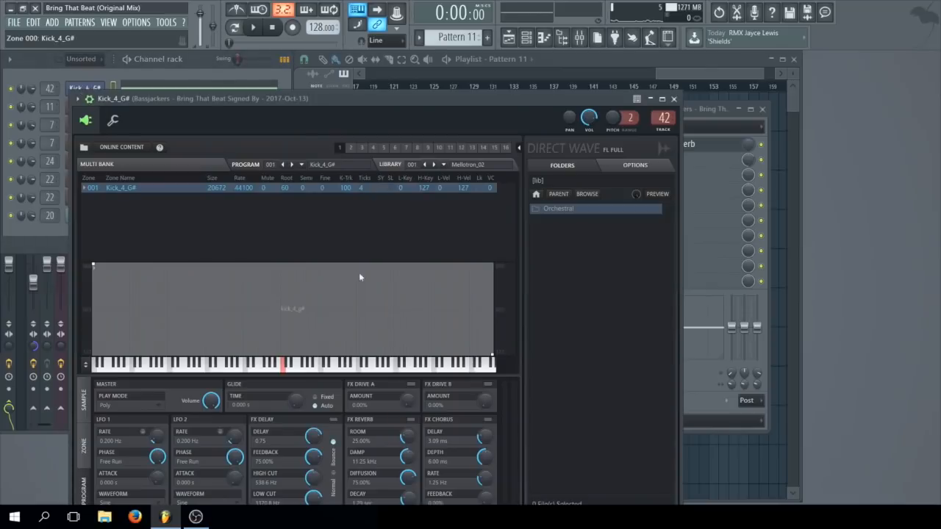
- Set the Kick_4_G# sample's loop type to Sustained and its loop end to 20672
{"action": "left_click_drag", "start_coordinate": [331, 98], "coordinate": [363, 59]}
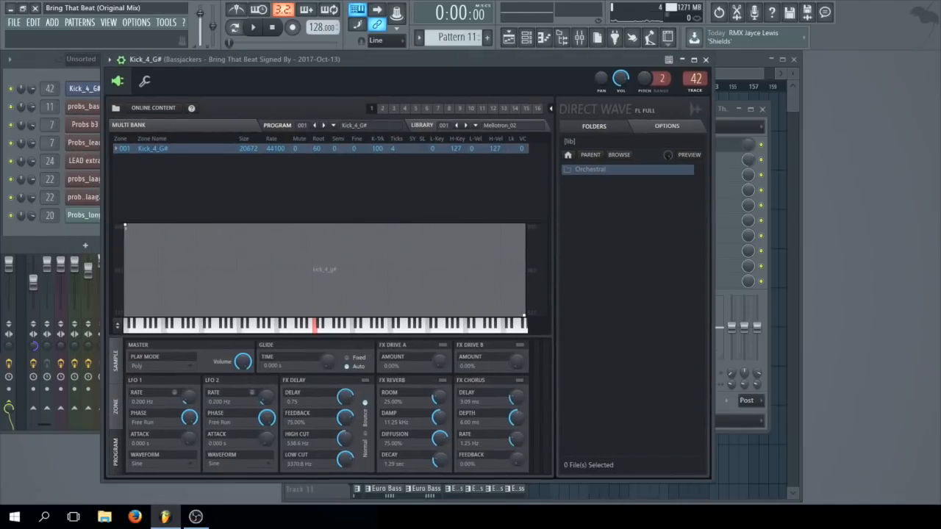
{"action": "left_click", "coordinate": [115, 361]}
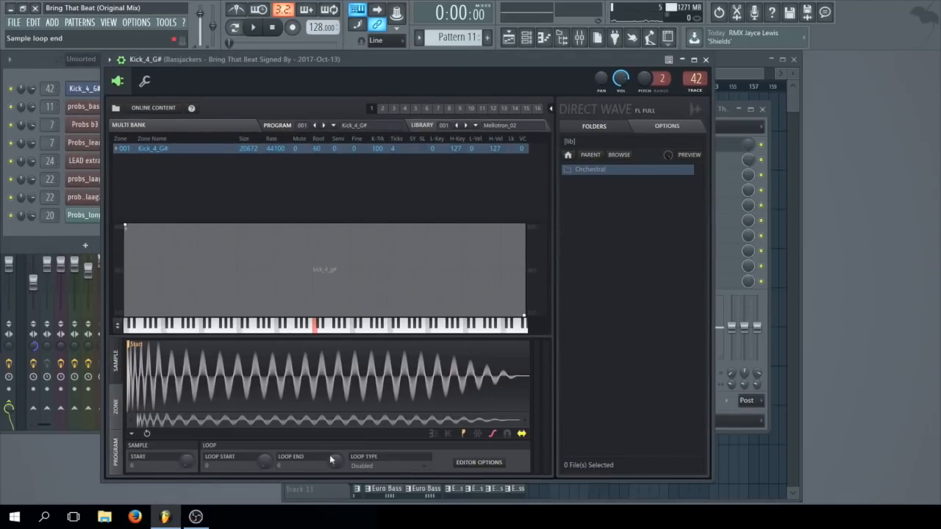
{"action": "left_click", "coordinate": [371, 466]}
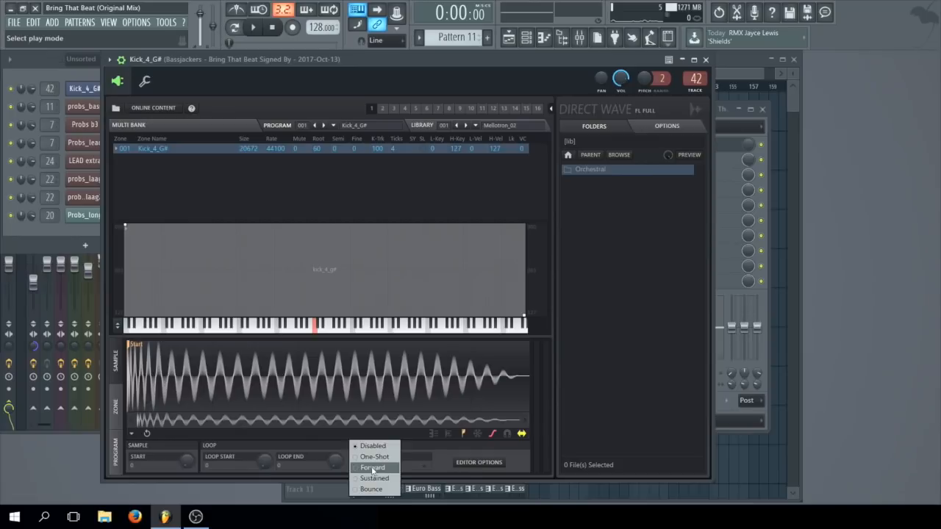
{"action": "left_click", "coordinate": [375, 479]}
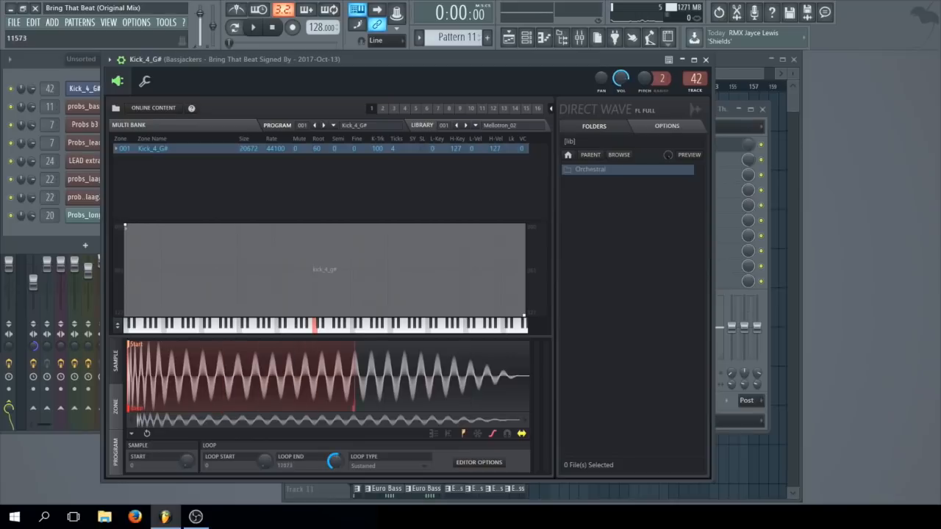
- Automate the sample's loop end from bar 141 to 145, sloping down to about 9%
{"action": "left_click", "coordinate": [748, 70]}
{"action": "left_click_drag", "start_coordinate": [592, 89], "coordinate": [626, 111]}
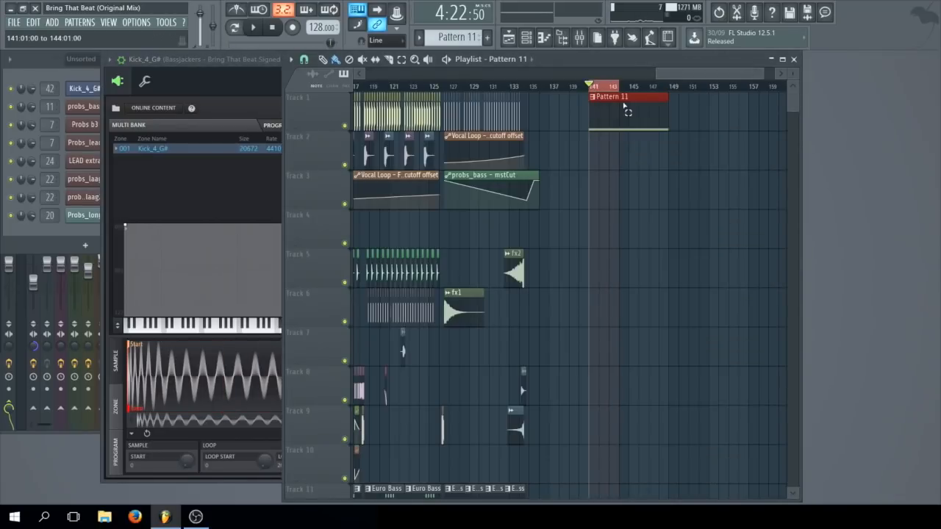
{"action": "left_click", "coordinate": [242, 56]}
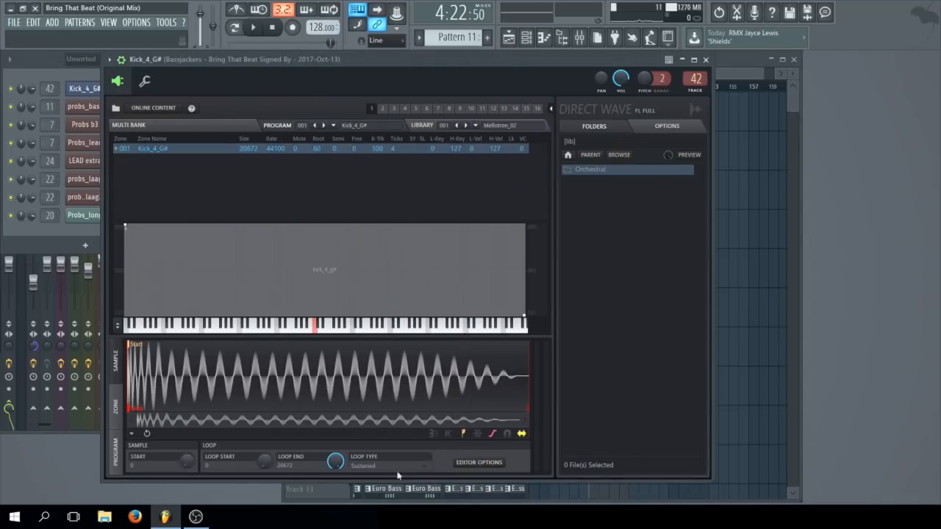
{"action": "right_click", "coordinate": [335, 461]}
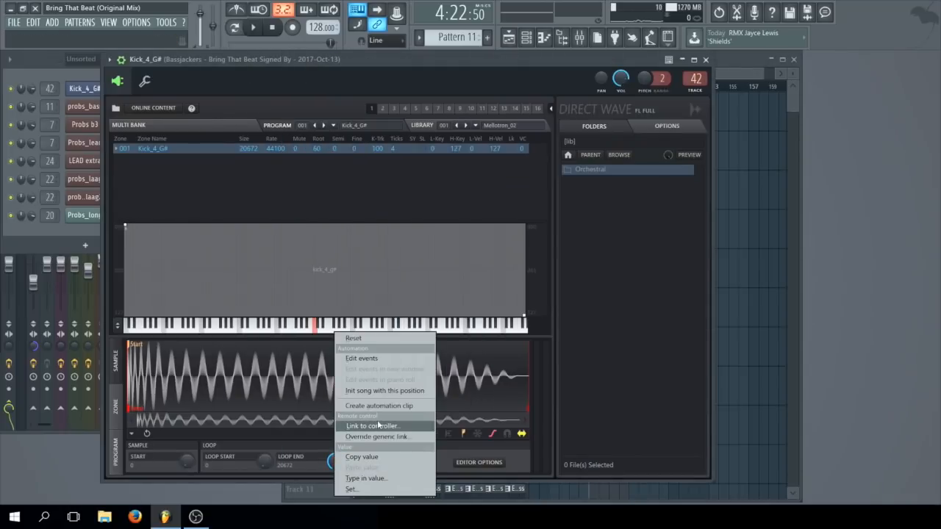
{"action": "left_click", "coordinate": [379, 406]}
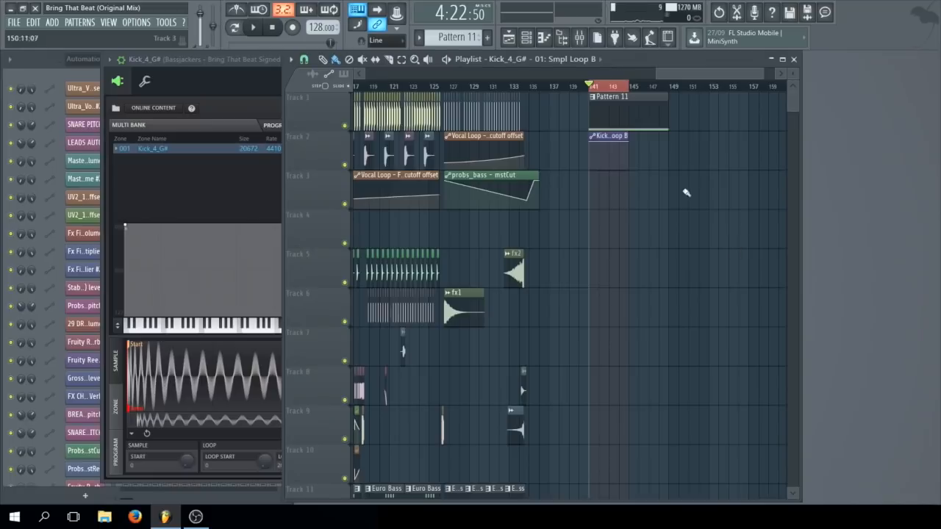
{"action": "scroll", "coordinate": [683, 192], "scroll_direction": "up", "scroll_amount": 5}
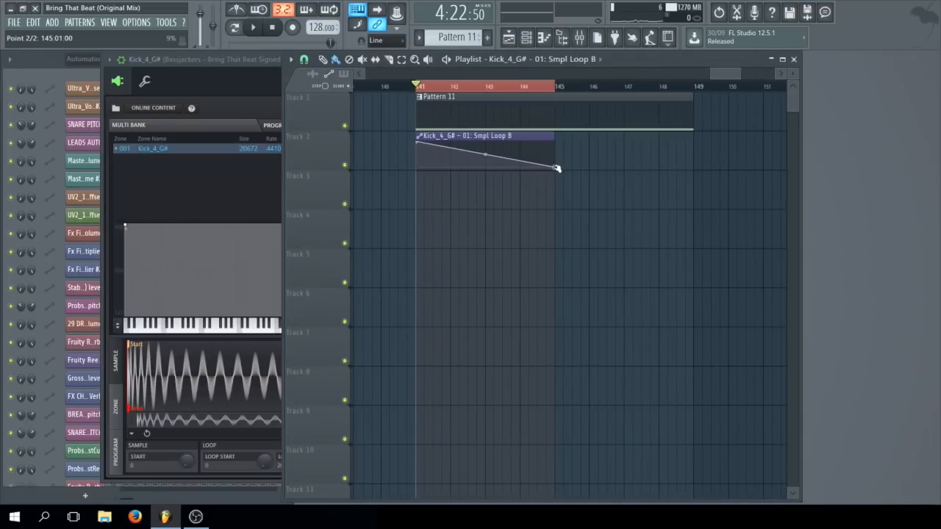
- Play the pattern while watching the loop end move over the DirectWave waveform, stop playback and close the instrument
{"action": "left_click", "coordinate": [256, 58]}
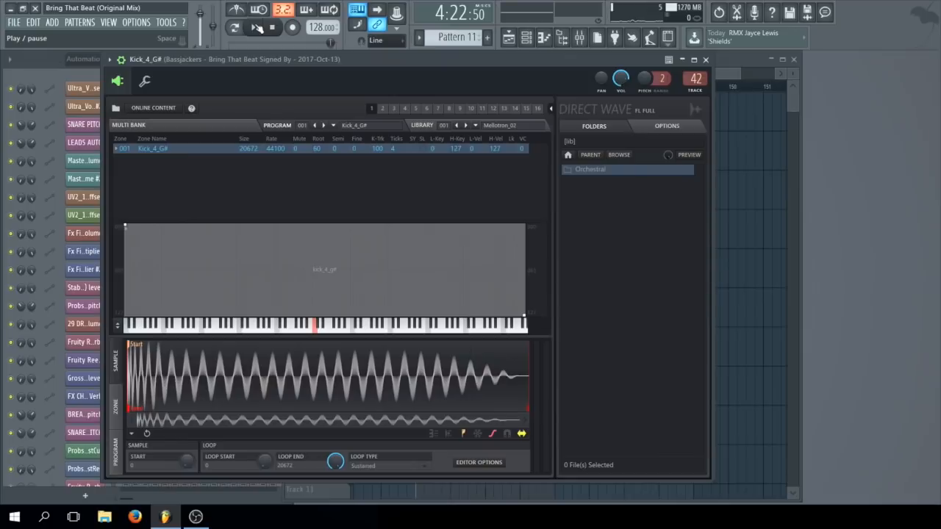
{"action": "left_click", "coordinate": [257, 27]}
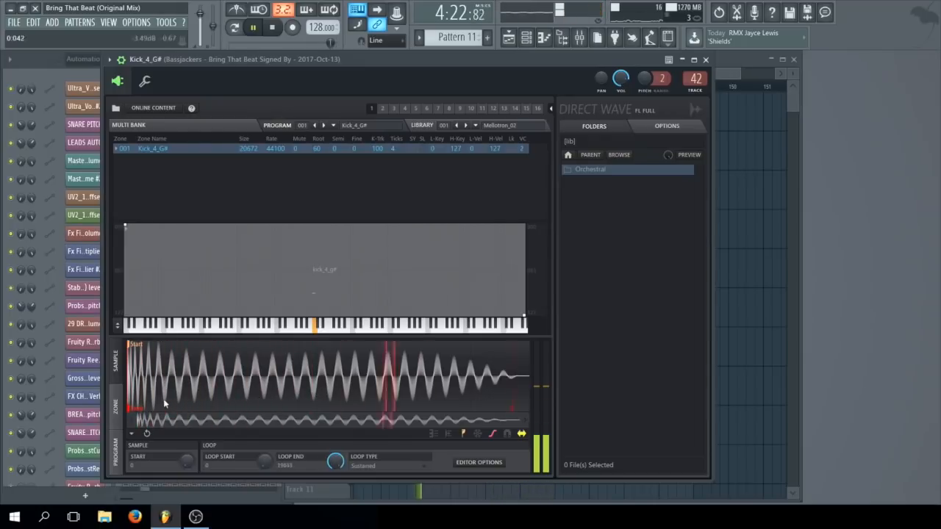
{"action": "left_click", "coordinate": [278, 29]}
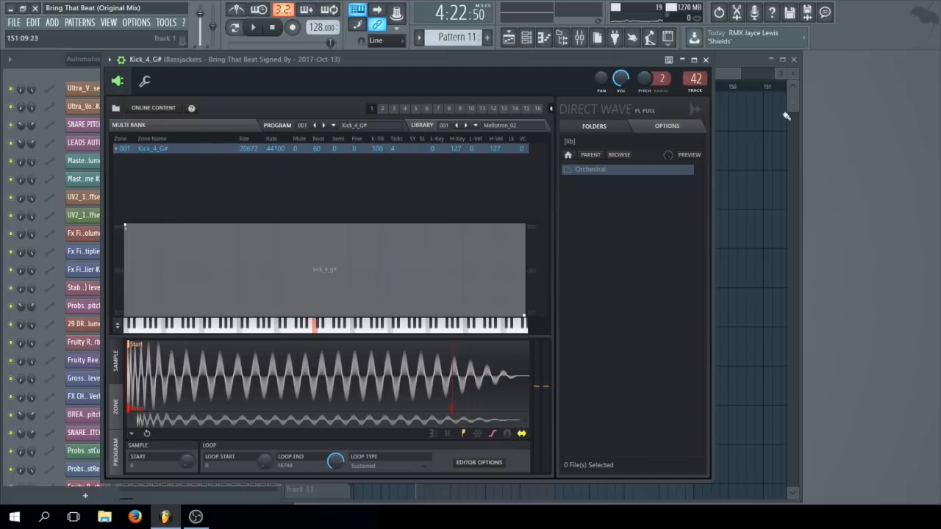
{"action": "left_click", "coordinate": [707, 59]}
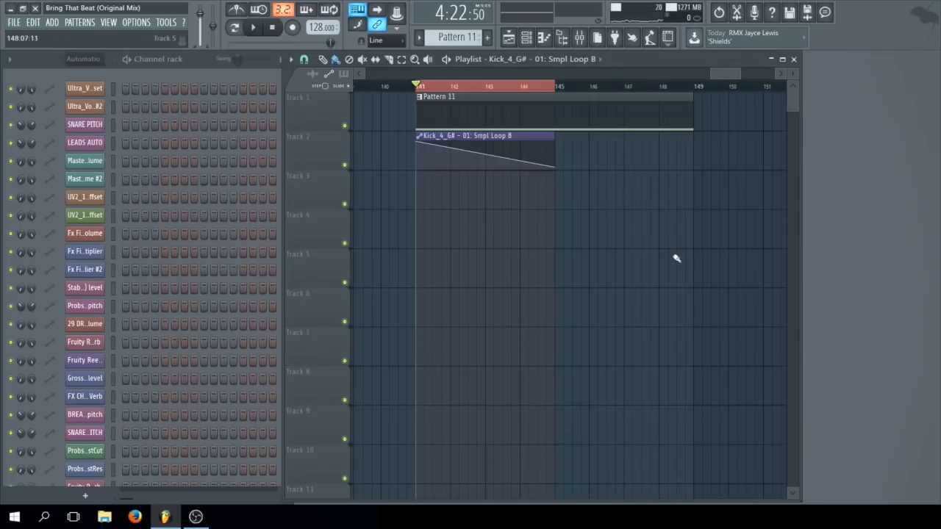
- Add a C6 note from bar 5 to bar 9 to the Kick_4_G# part of Pattern 11
{"action": "left_click", "coordinate": [419, 89]}
{"action": "scroll", "coordinate": [568, 191], "scroll_direction": "up", "scroll_amount": 3}
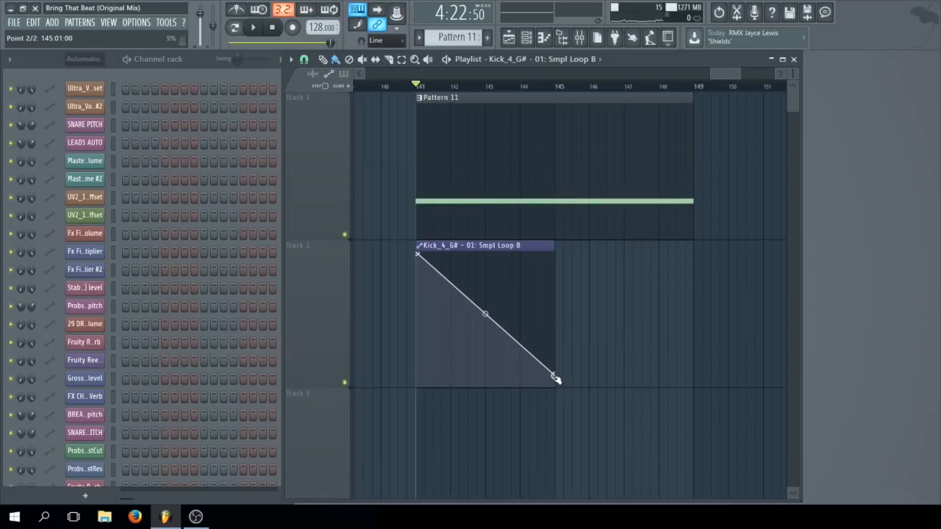
{"action": "double_click", "coordinate": [537, 163]}
{"action": "scroll", "coordinate": [378, 234], "scroll_direction": "up", "scroll_amount": 4}
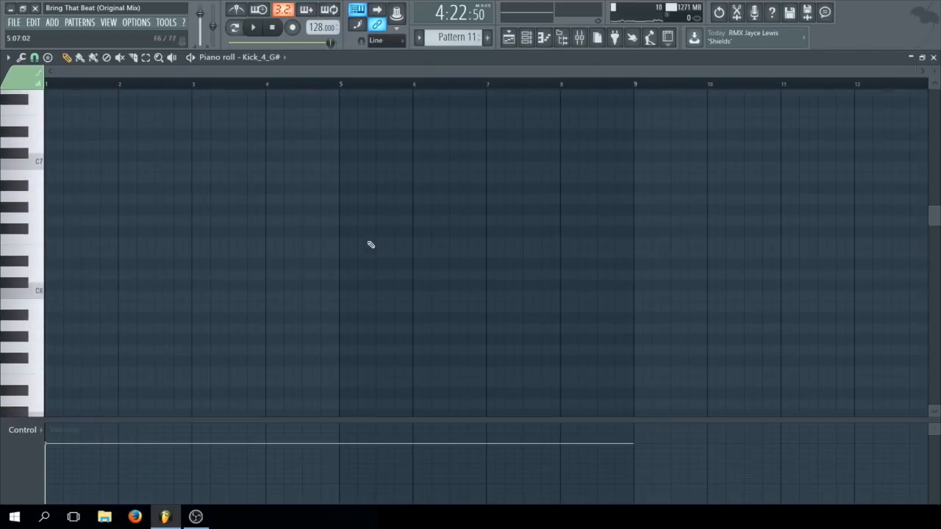
{"action": "scroll", "coordinate": [228, 233], "scroll_direction": "down", "scroll_amount": 1}
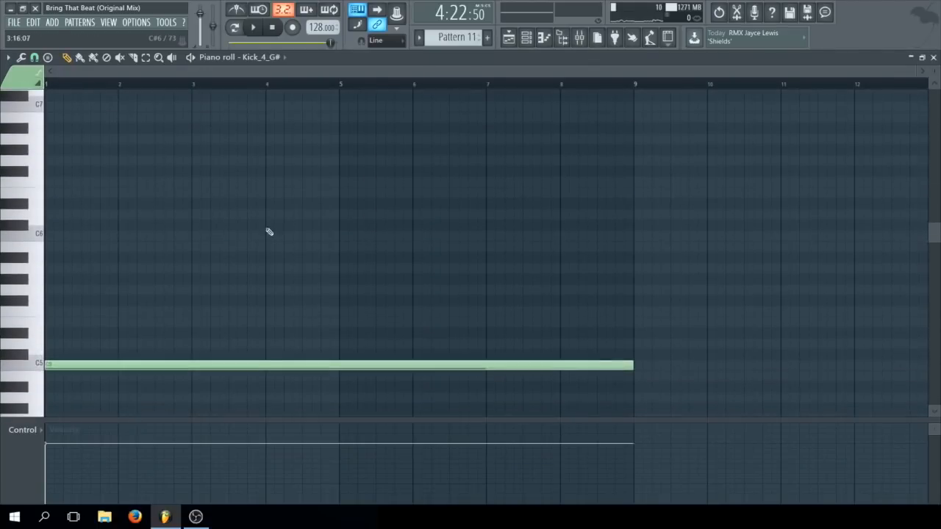
{"action": "left_click", "coordinate": [336, 237]}
{"action": "scroll", "coordinate": [508, 248], "scroll_direction": "down", "scroll_amount": 1}
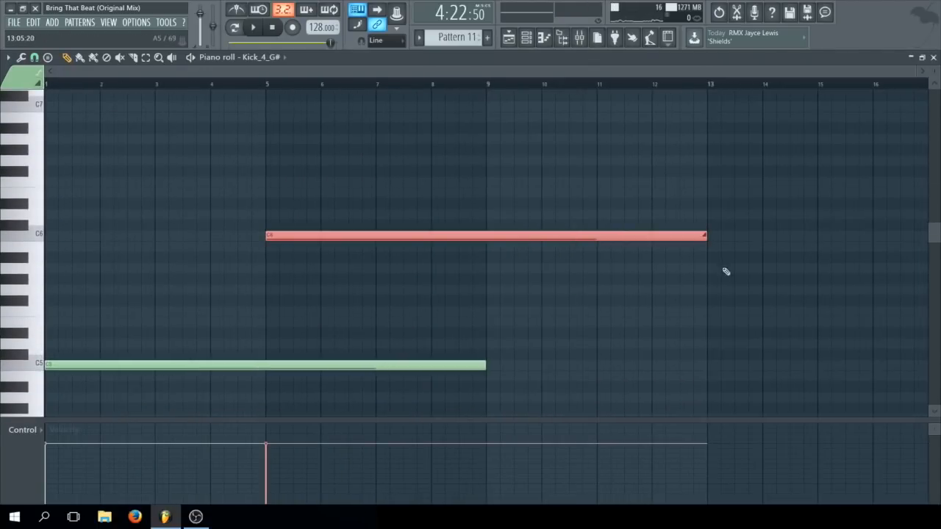
{"action": "left_click_drag", "start_coordinate": [704, 236], "coordinate": [461, 243]}
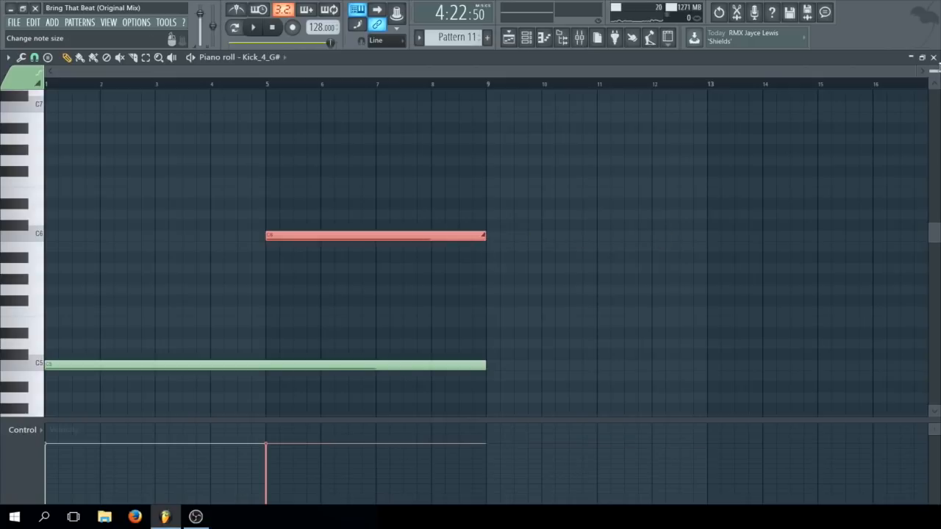
{"action": "left_click", "coordinate": [933, 57]}
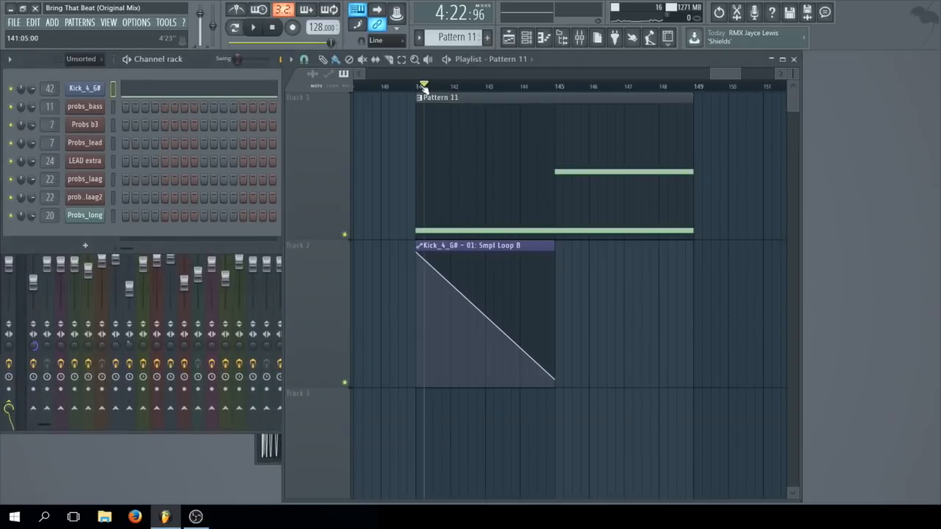
- Select bars 141 to 149 in the playlist and create an automation clip for the Fruity Reeverb mix level on mixer track 42
{"action": "left_click_drag", "start_coordinate": [421, 88], "coordinate": [524, 96]}
{"action": "left_click_drag", "start_coordinate": [417, 87], "coordinate": [698, 101]}
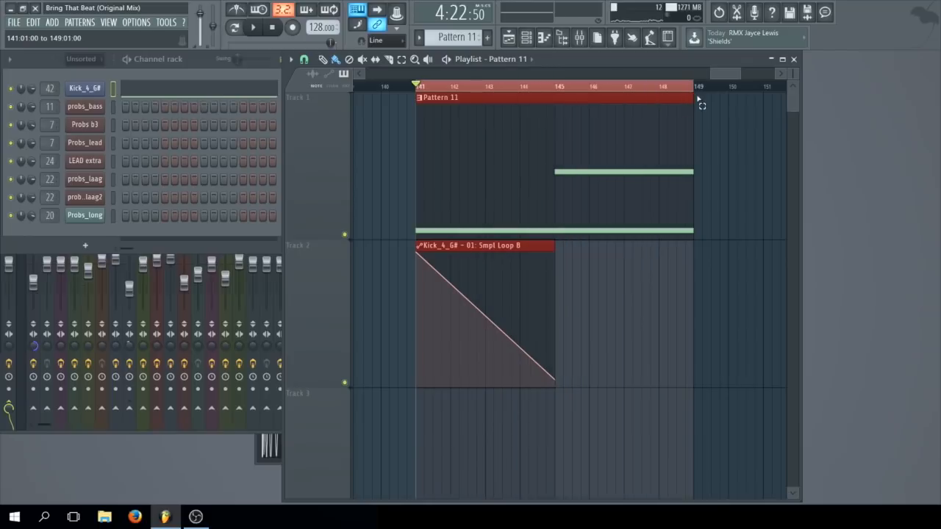
{"action": "left_click", "coordinate": [103, 88]}
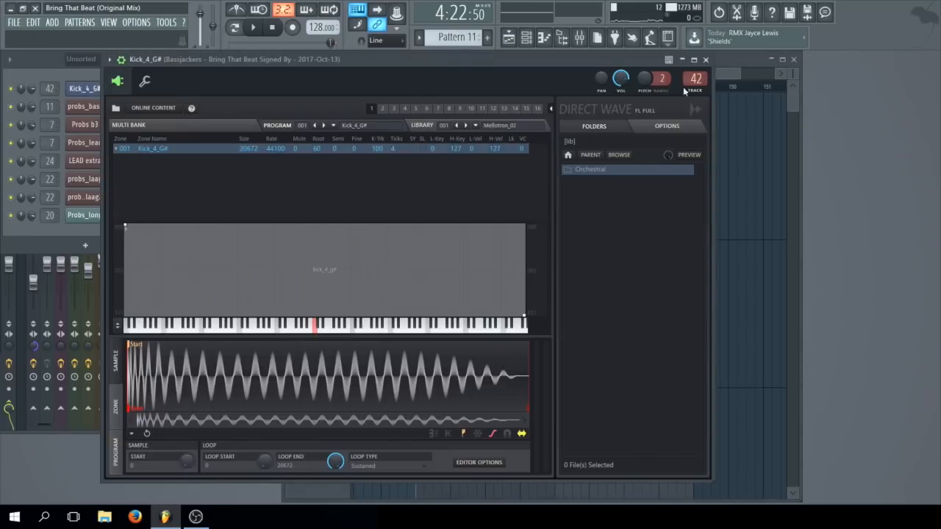
{"action": "double_click", "coordinate": [695, 79]}
{"action": "right_click", "coordinate": [748, 144]}
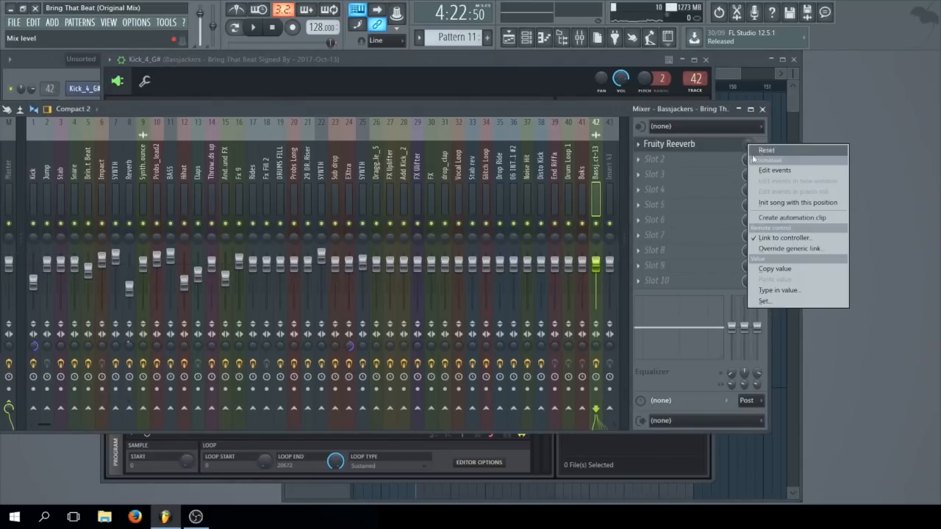
{"action": "left_click", "coordinate": [787, 221]}
{"action": "left_click", "coordinate": [750, 64]}
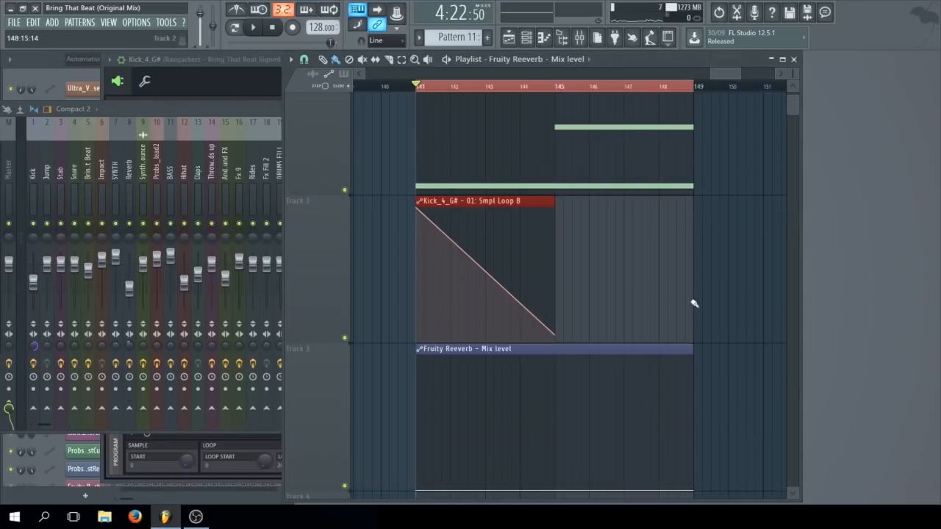
- Shape the reverb mix level automation to rise to about 21% at bar 145 and to its maximum at bar 149
{"action": "scroll", "coordinate": [703, 383], "scroll_direction": "down", "scroll_amount": 6}
{"action": "scroll", "coordinate": [697, 283], "scroll_direction": "up", "scroll_amount": 3}
{"action": "left_click", "coordinate": [557, 316]}
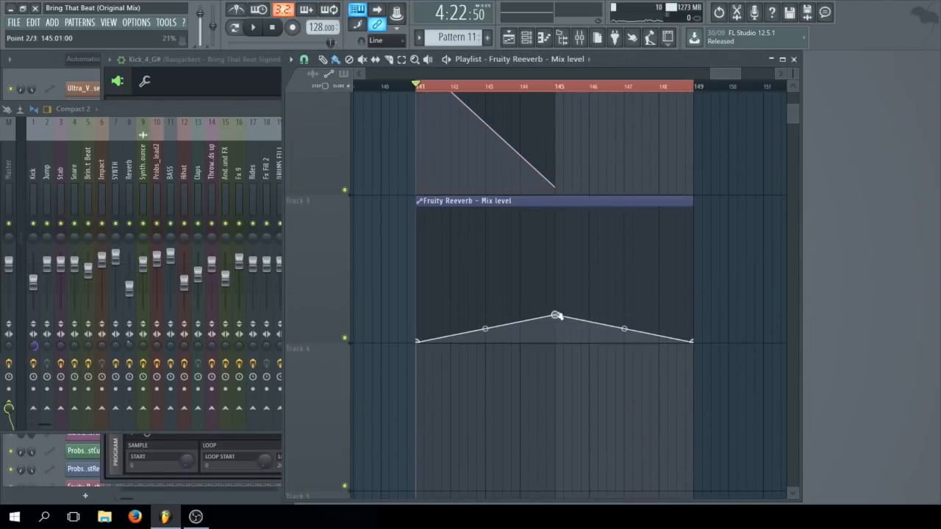
{"action": "left_click_drag", "start_coordinate": [693, 341], "coordinate": [697, 207]}
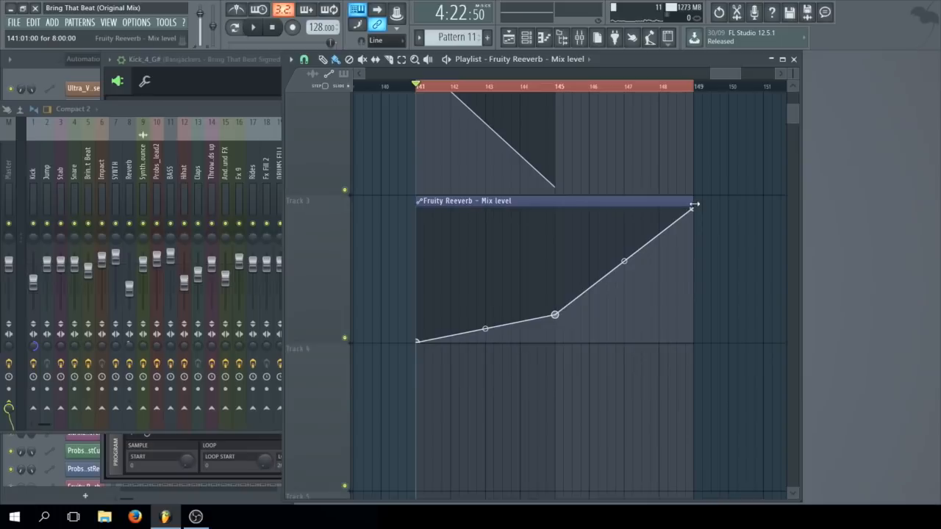
{"action": "scroll", "coordinate": [438, 131], "scroll_direction": "up", "scroll_amount": 3}
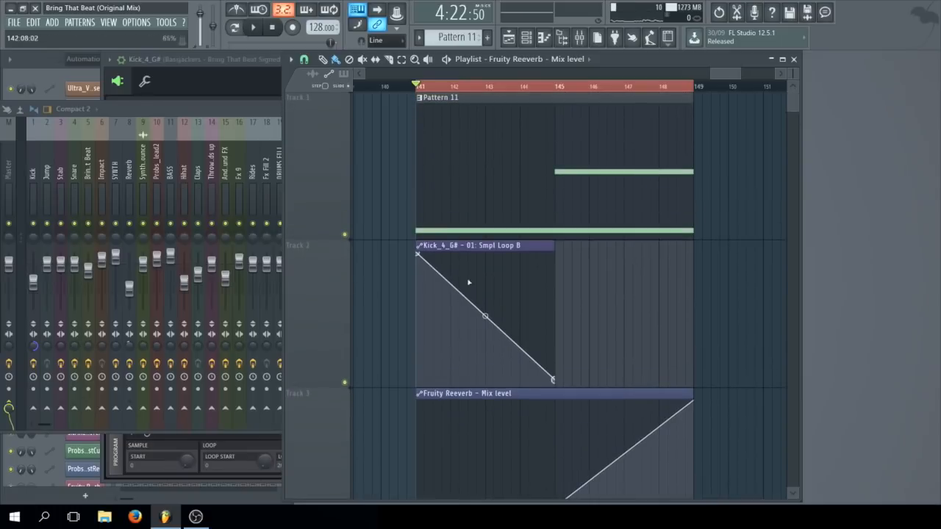
- Play the selected bars while watching the Kick_4_G# loop end move in DirectWave, and stop playback
{"action": "key", "text": "space"}
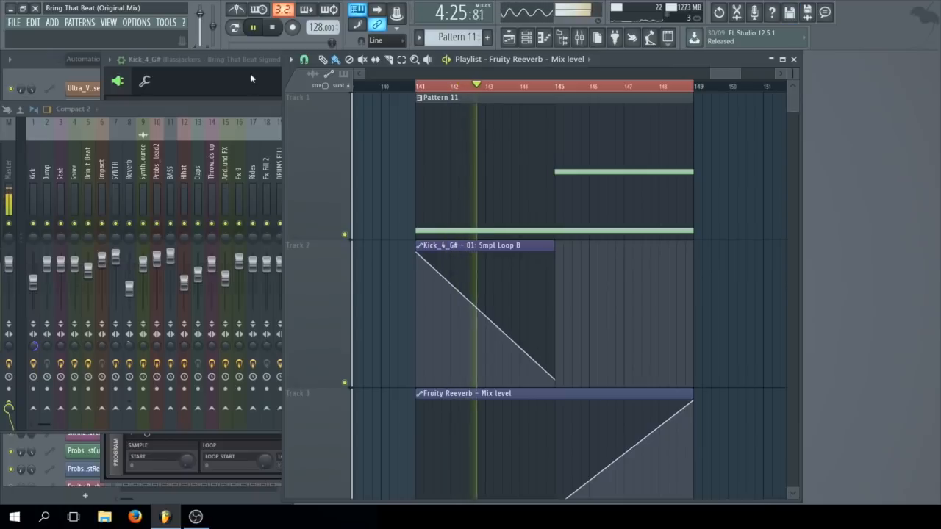
{"action": "left_click", "coordinate": [76, 70]}
{"action": "left_click", "coordinate": [81, 60]}
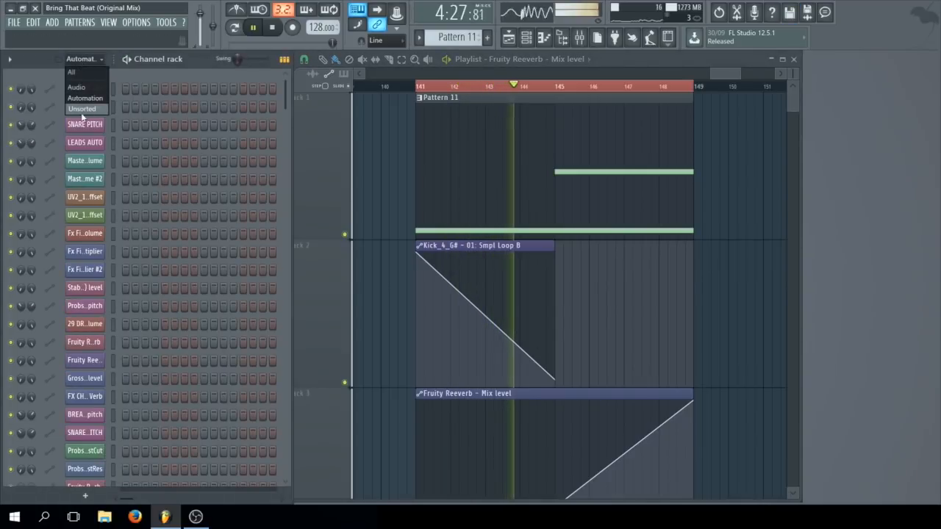
{"action": "left_click", "coordinate": [83, 111]}
{"action": "left_click", "coordinate": [93, 94]}
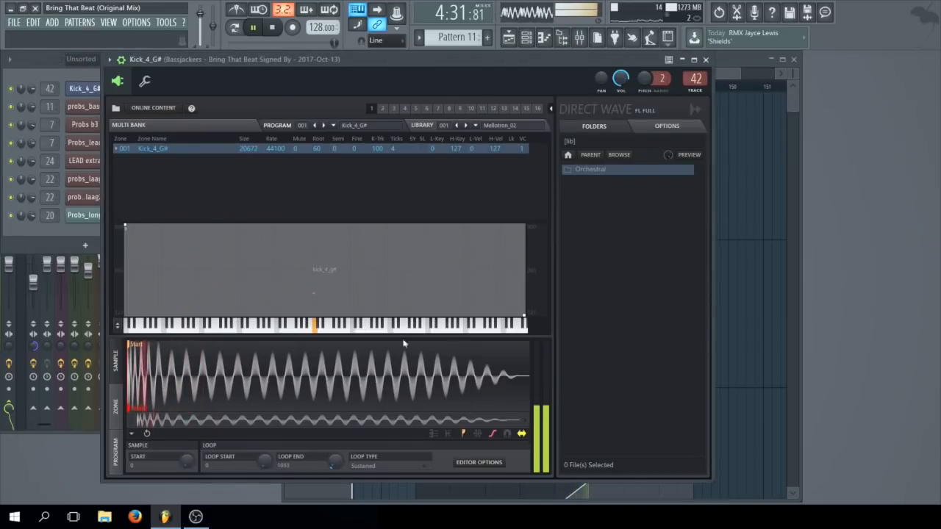
{"action": "left_click", "coordinate": [748, 338]}
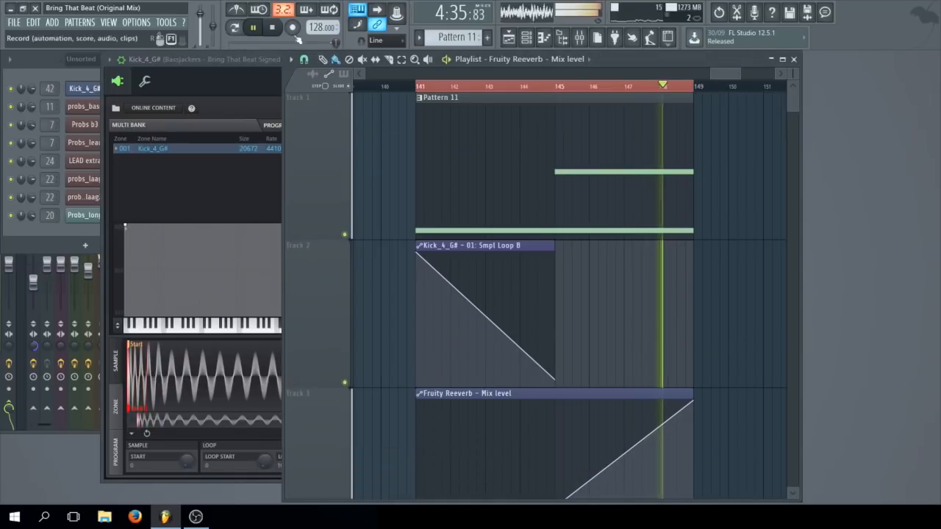
{"action": "left_click", "coordinate": [272, 28]}
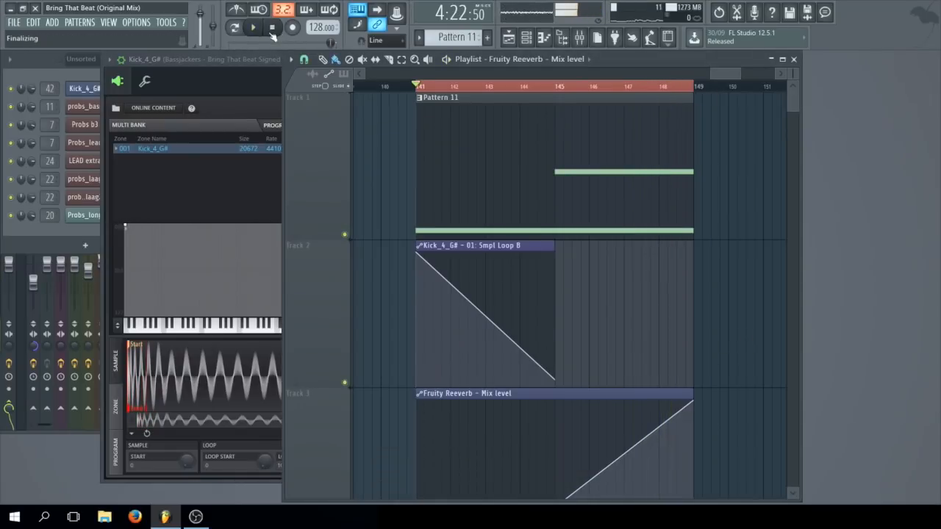
- Bend the loop end automation into a curve that drops steeply first and flattens toward bar 145, and play it back
{"action": "left_click_drag", "start_coordinate": [484, 317], "coordinate": [484, 339]}
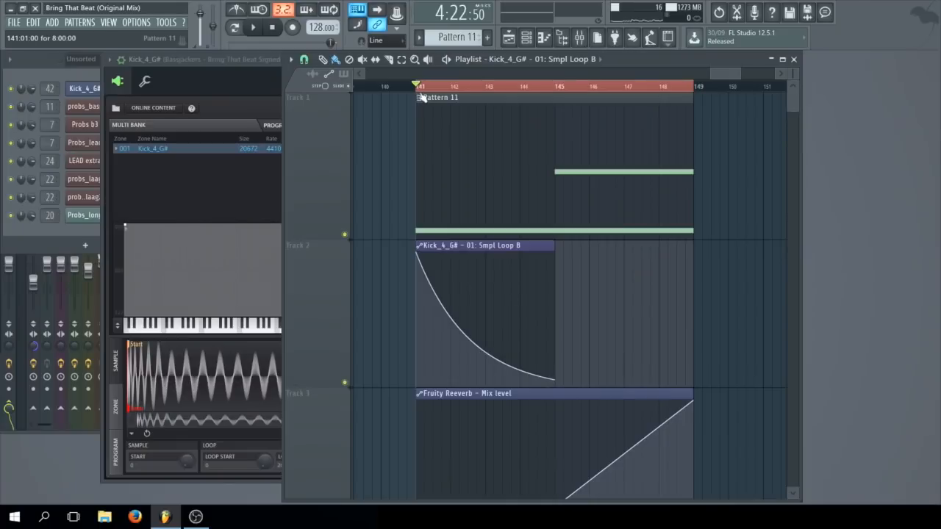
{"action": "key", "text": "space"}
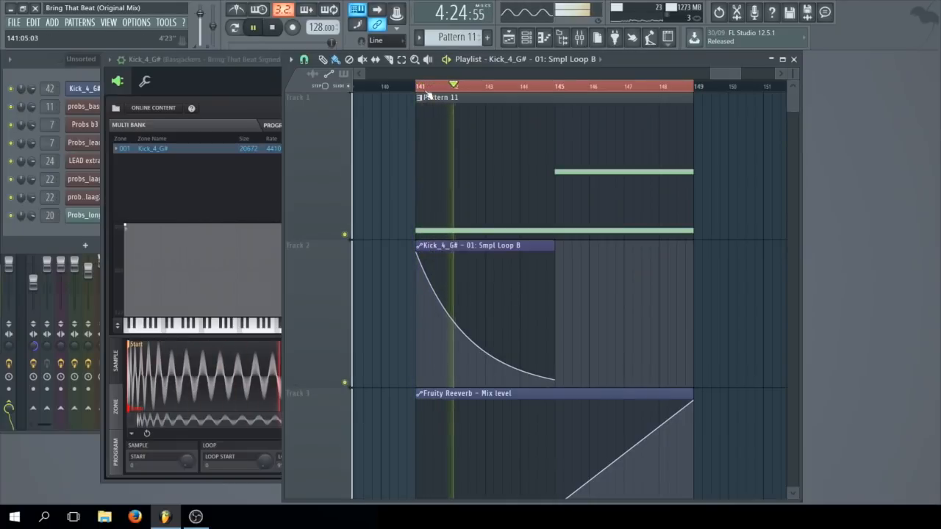
{"action": "key", "text": "space"}
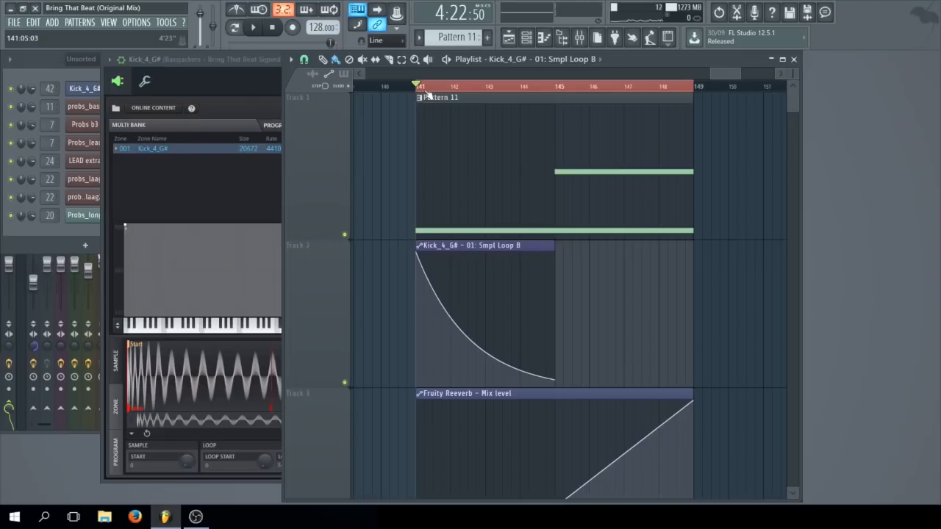
- Bring the Kick_4_G# DirectWave instrument back into view and close it
{"action": "scroll", "coordinate": [427, 96], "scroll_direction": "down", "scroll_amount": 1}
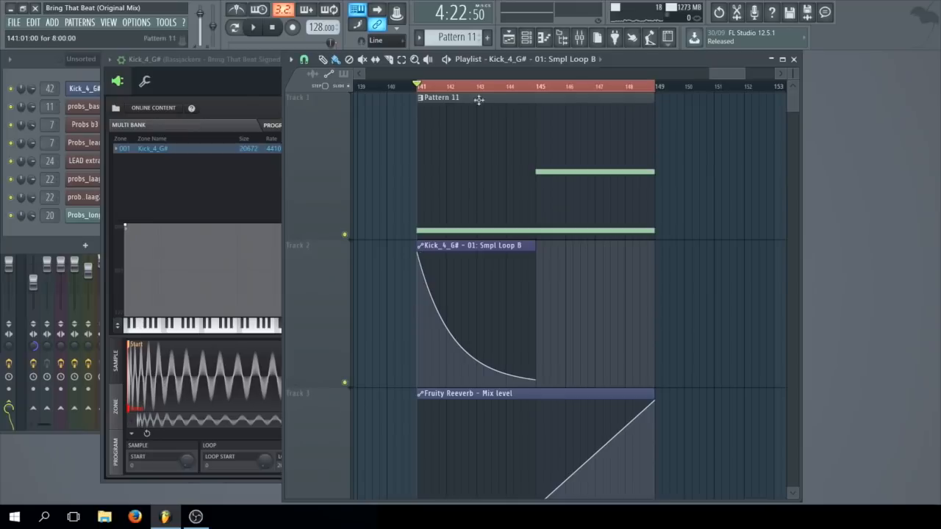
{"action": "left_click", "coordinate": [270, 62]}
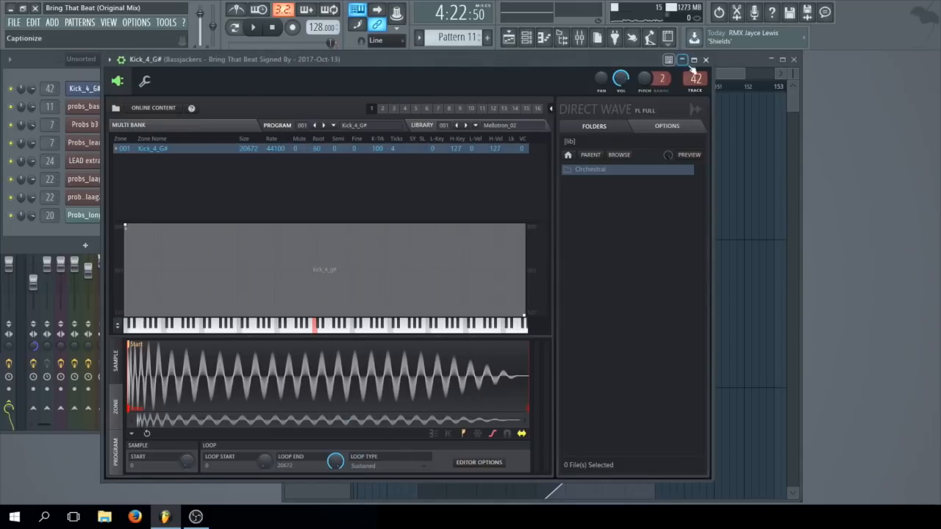
{"action": "left_click", "coordinate": [705, 60]}
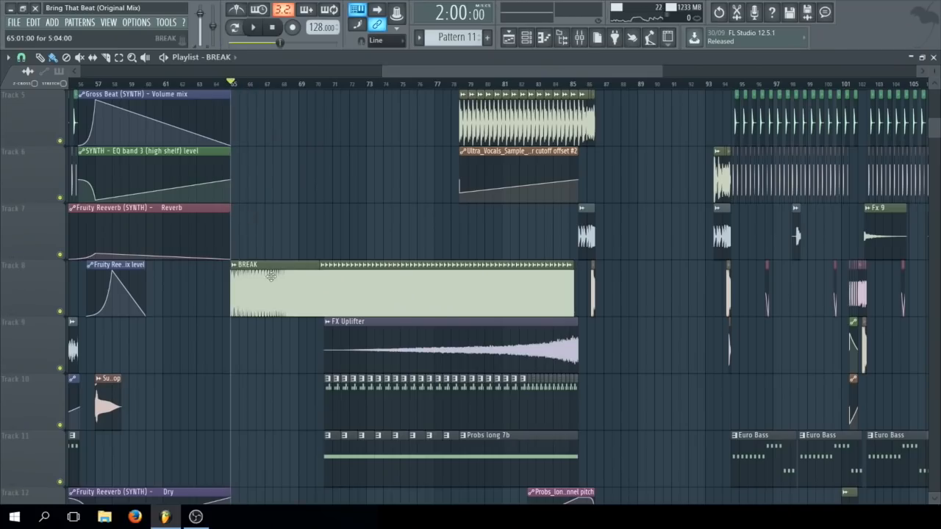
- Play the original arrangement's BREAK audio on track 8 from bar 65 while examining its waveform up close
{"action": "scroll", "coordinate": [270, 273], "scroll_direction": "up", "scroll_amount": 5}
{"action": "left_click_drag", "start_coordinate": [451, 71], "coordinate": [505, 80]}
{"action": "scroll", "coordinate": [314, 287], "scroll_direction": "up", "scroll_amount": 4}
{"action": "left_click_drag", "start_coordinate": [493, 74], "coordinate": [481, 74]}
{"action": "key", "text": "space"}
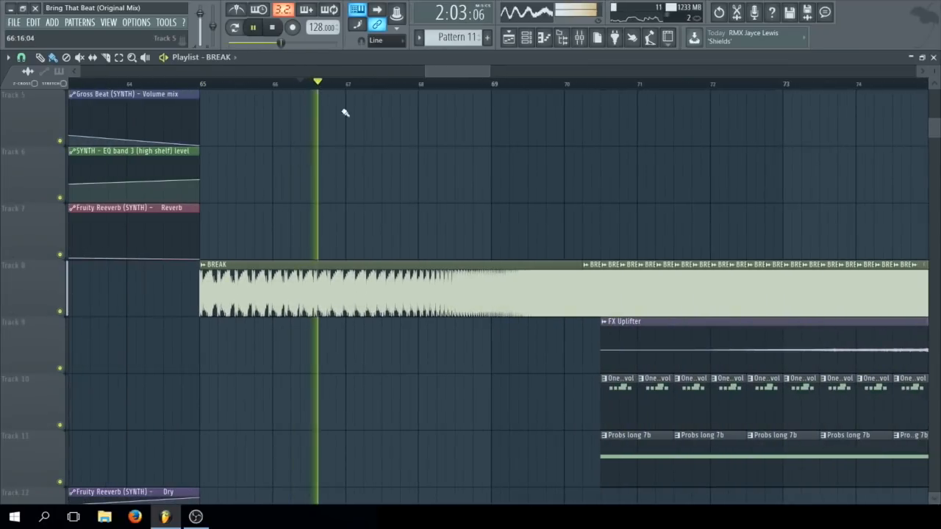
{"action": "left_click_drag", "start_coordinate": [445, 75], "coordinate": [455, 76]}
{"action": "scroll", "coordinate": [467, 257], "scroll_direction": "up", "scroll_amount": 2}
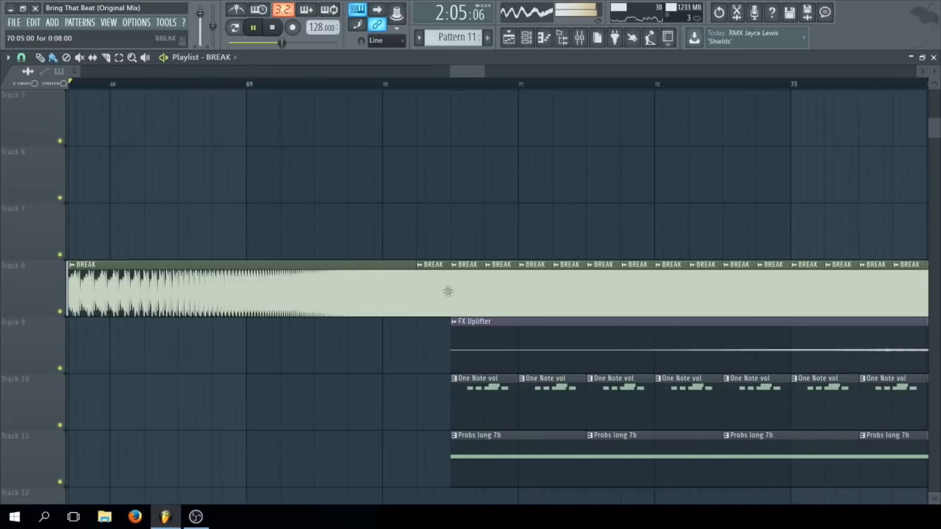
- Move the BREAK slices starting at 70:05 and 70:13 from track 8 up to track 7
{"action": "left_click", "coordinate": [439, 292], "text": "ctrl"}
{"action": "key", "text": "shift+Up"}
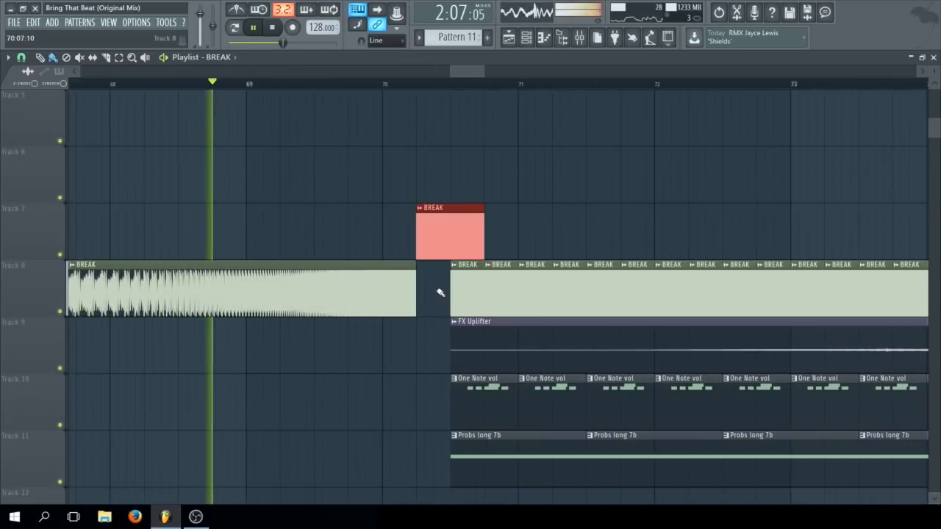
{"action": "left_click", "coordinate": [500, 299], "text": "ctrl"}
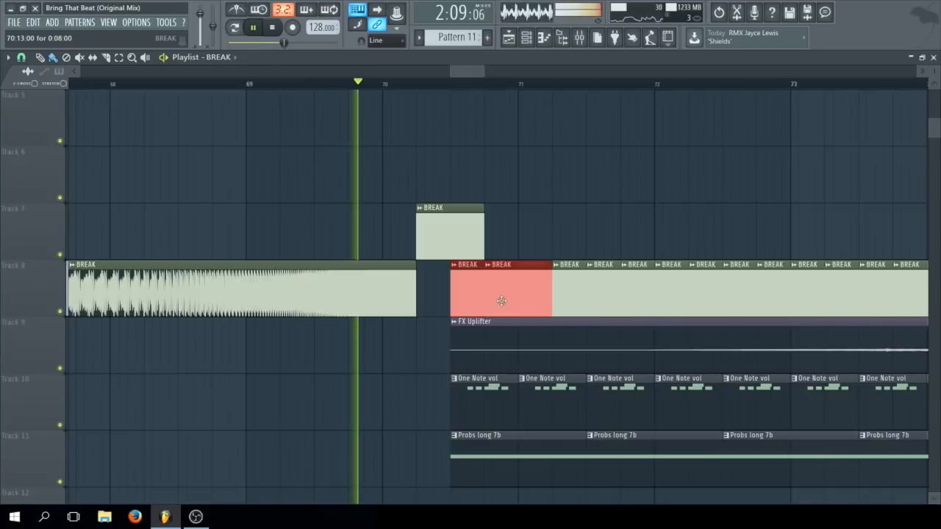
{"action": "left_click", "coordinate": [508, 250], "text": "ctrl"}
{"action": "left_click_drag", "start_coordinate": [507, 287], "coordinate": [508, 220]}
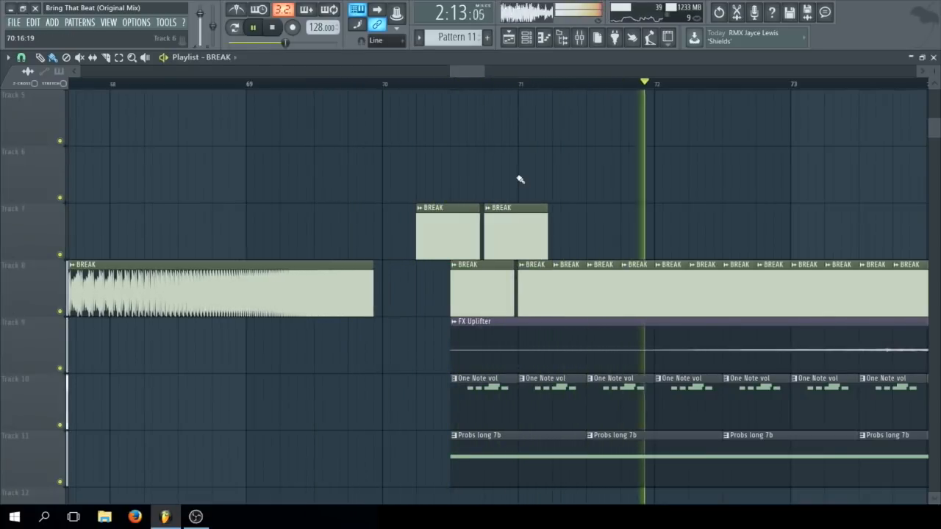
- Examine the rest of the break during playback, including the BREAK slices, uplifter, and the reverb and channel pitch automations
{"action": "scroll", "coordinate": [520, 179], "scroll_direction": "down", "scroll_amount": 6}
{"action": "scroll", "coordinate": [746, 224], "scroll_direction": "up", "scroll_amount": 3}
{"action": "left_click_drag", "start_coordinate": [497, 75], "coordinate": [512, 67]}
{"action": "scroll", "coordinate": [534, 152], "scroll_direction": "down", "scroll_amount": 4}
{"action": "scroll", "coordinate": [537, 160], "scroll_direction": "down", "scroll_amount": 1}
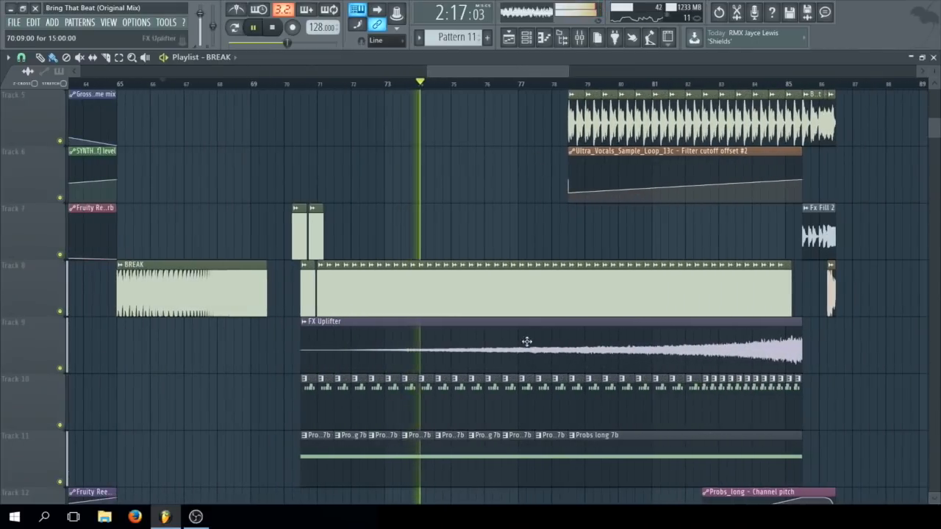
{"action": "left_click", "coordinate": [579, 39]}
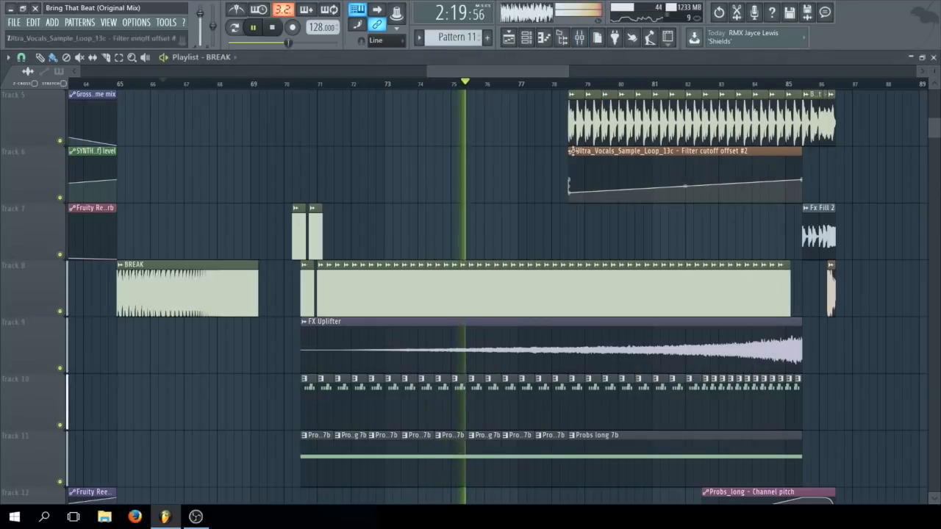
{"action": "key", "text": "F9"}
{"action": "left_click_drag", "start_coordinate": [521, 71], "coordinate": [546, 74]}
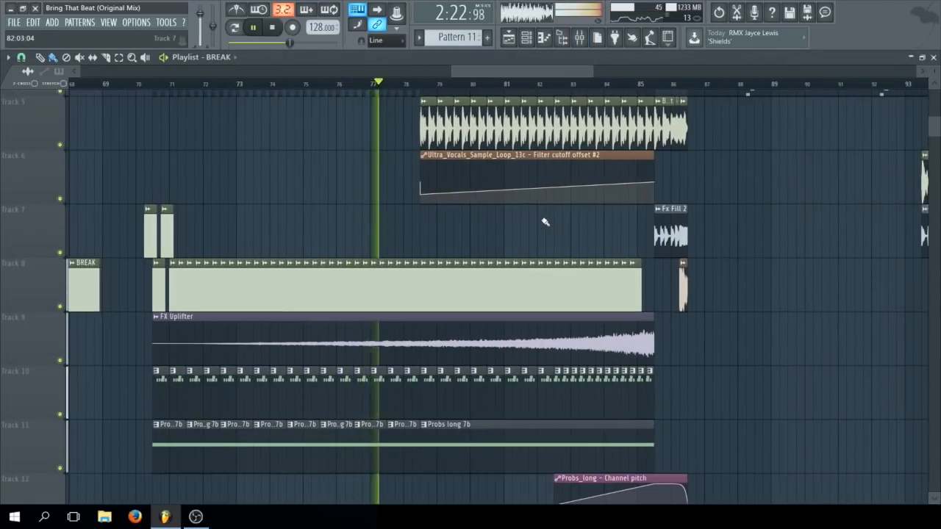
{"action": "scroll", "coordinate": [544, 222], "scroll_direction": "down", "scroll_amount": 8}
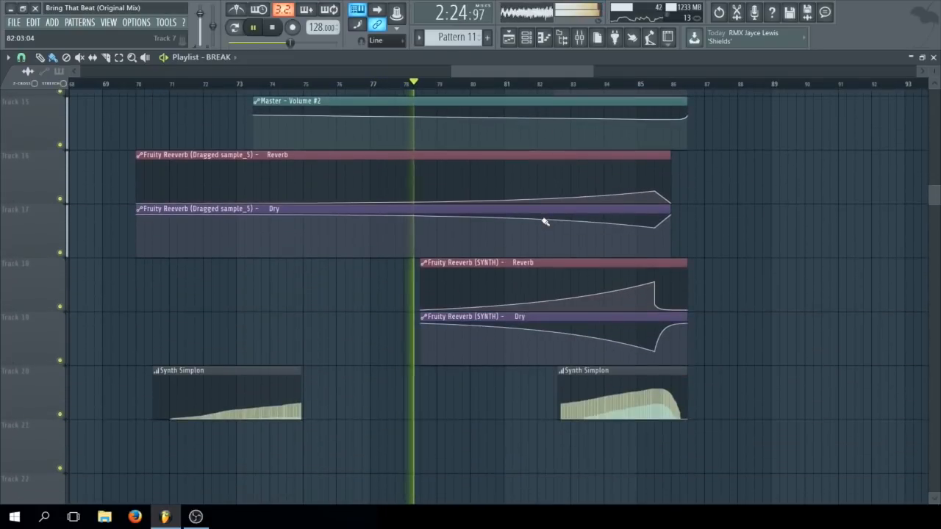
{"action": "scroll", "coordinate": [544, 222], "scroll_direction": "up", "scroll_amount": 8}
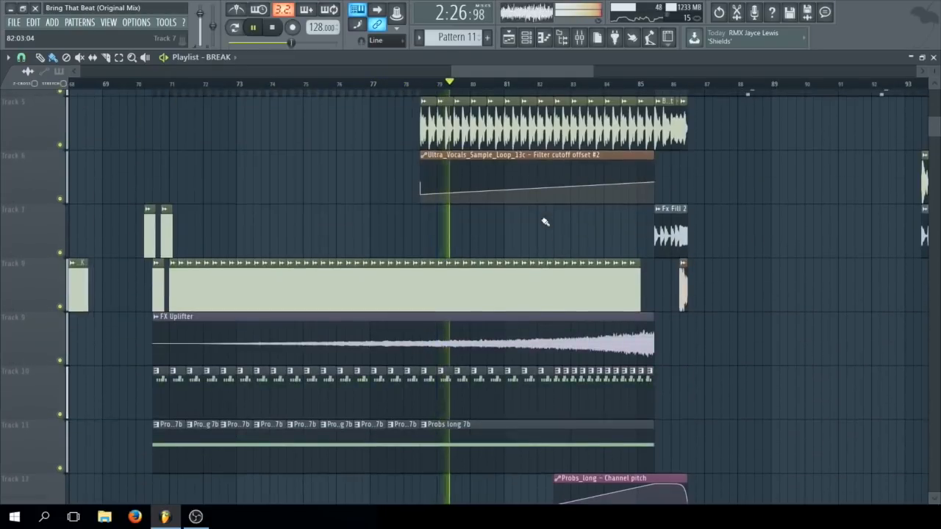
{"action": "scroll", "coordinate": [544, 222], "scroll_direction": "up", "scroll_amount": 4}
{"action": "left_click_drag", "start_coordinate": [491, 73], "coordinate": [510, 73]}
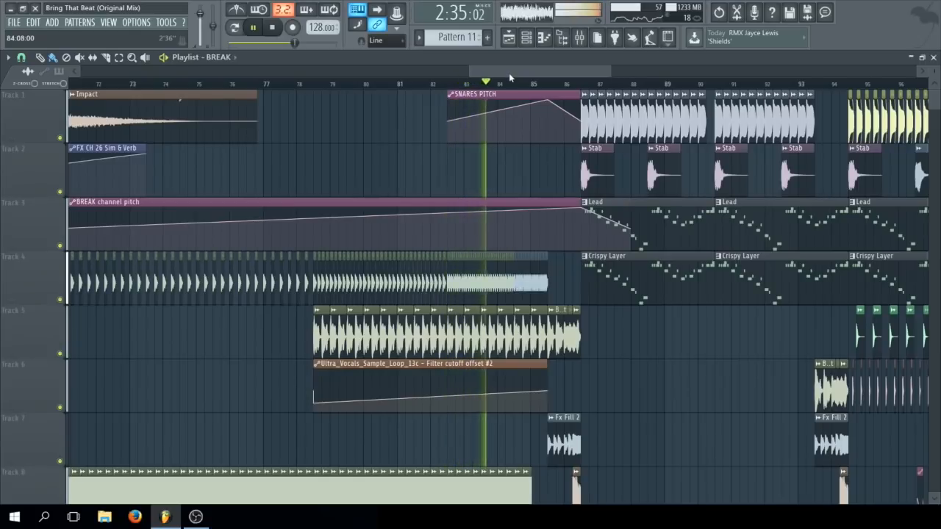
- Follow the end of the BREAK build-up through the Fx Fill 2 around bar 86 and stop playback
{"action": "left_click_drag", "start_coordinate": [508, 72], "coordinate": [515, 72]}
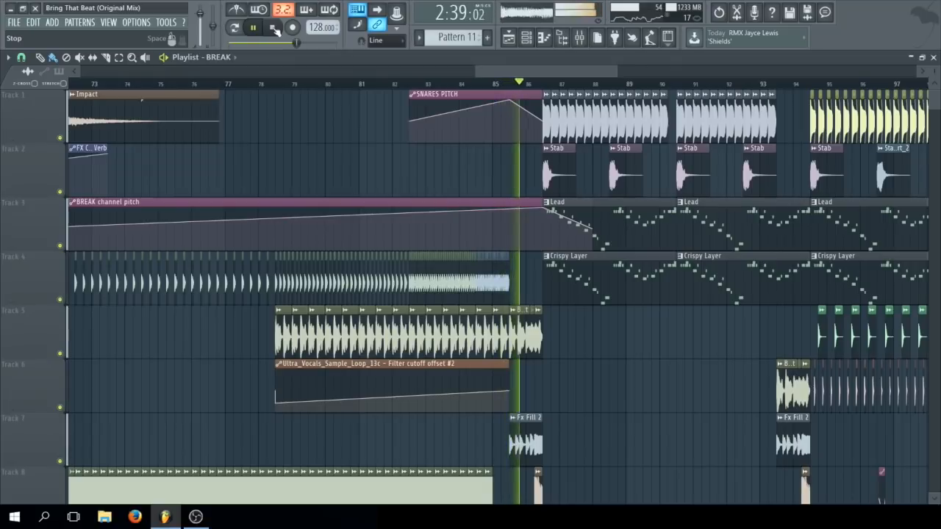
{"action": "left_click", "coordinate": [273, 28]}
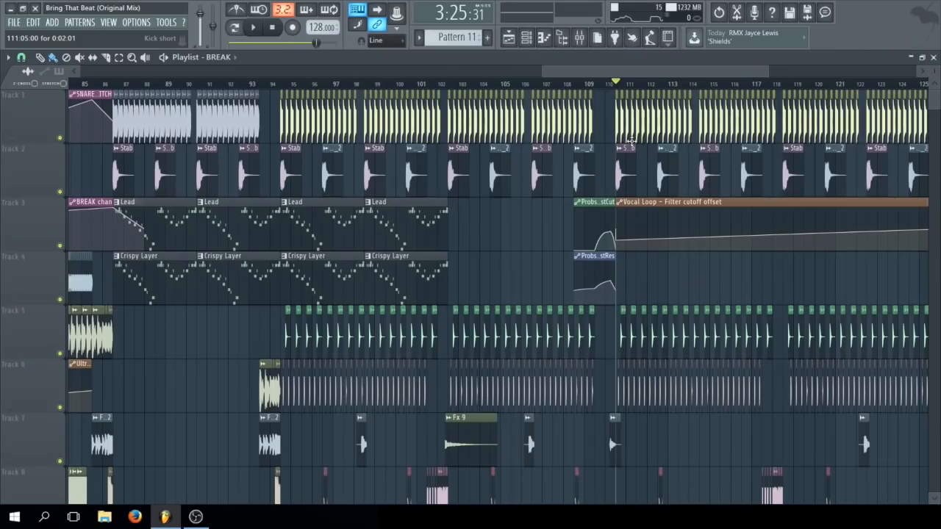
- Find the Glitchy Top Loop slices on tracks 18 and 19 around bar 113 and play that section of the arrangement
{"action": "scroll", "coordinate": [727, 170], "scroll_direction": "down", "scroll_amount": 10}
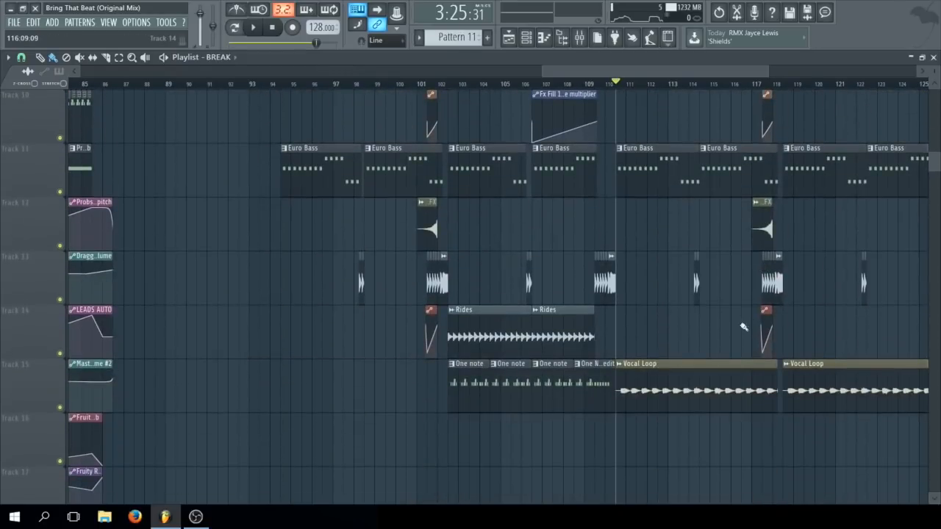
{"action": "scroll", "coordinate": [702, 291], "scroll_direction": "up", "scroll_amount": 8}
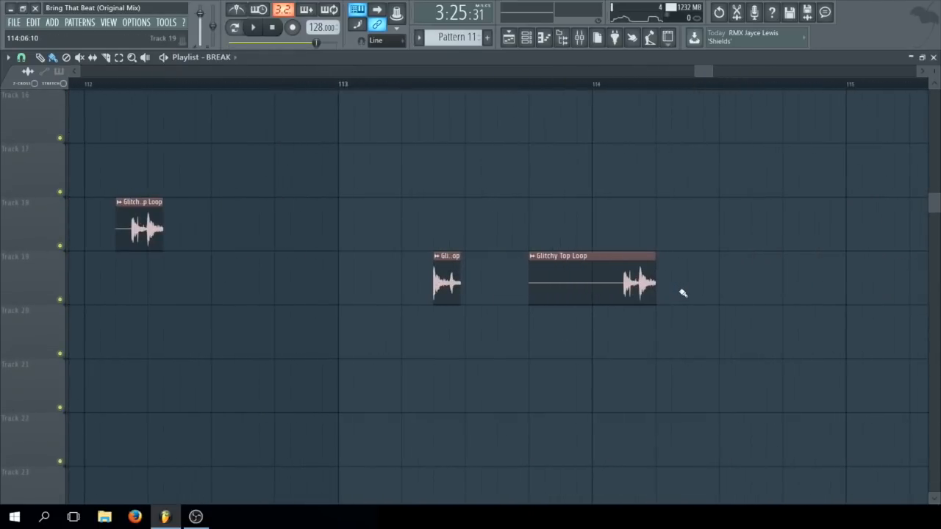
{"action": "scroll", "coordinate": [409, 289], "scroll_direction": "down", "scroll_amount": 5}
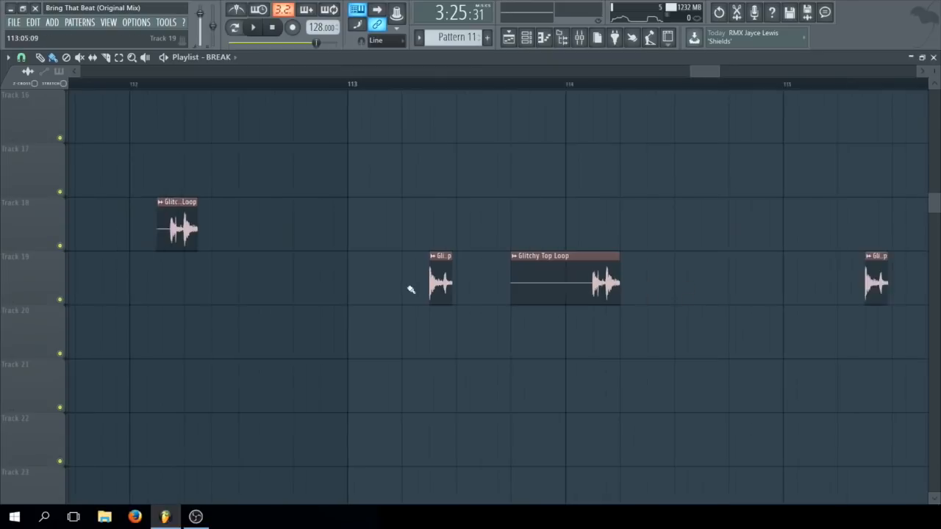
{"action": "key", "text": "space"}
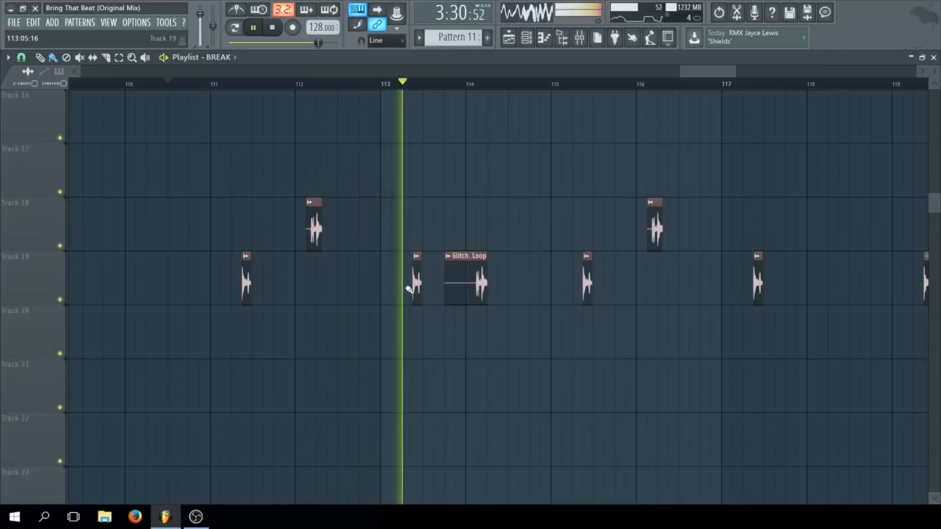
{"action": "scroll", "coordinate": [408, 288], "scroll_direction": "down", "scroll_amount": 2}
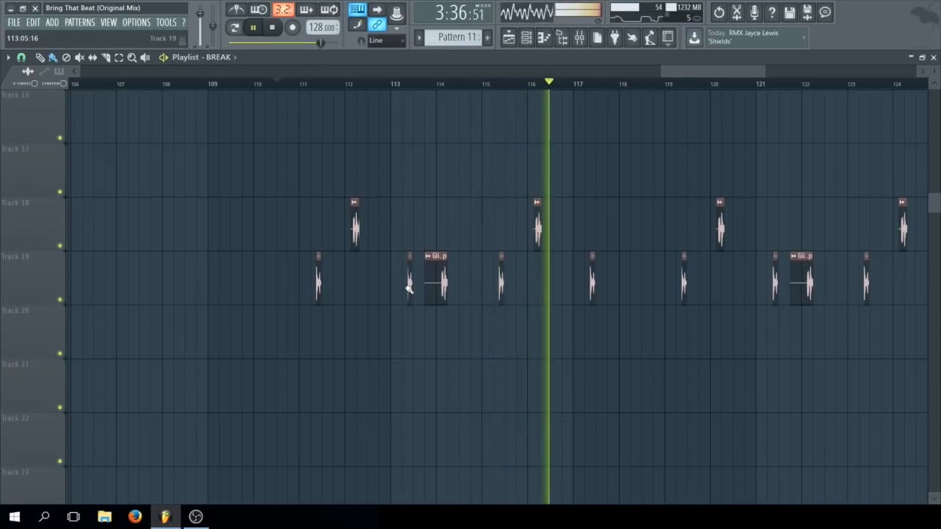
{"action": "key", "text": "space"}
- Examine the wider arrangement around bars 102 to 131, starting from the first tracks of the playlist
{"action": "scroll", "coordinate": [407, 288], "scroll_direction": "up", "scroll_amount": 10}
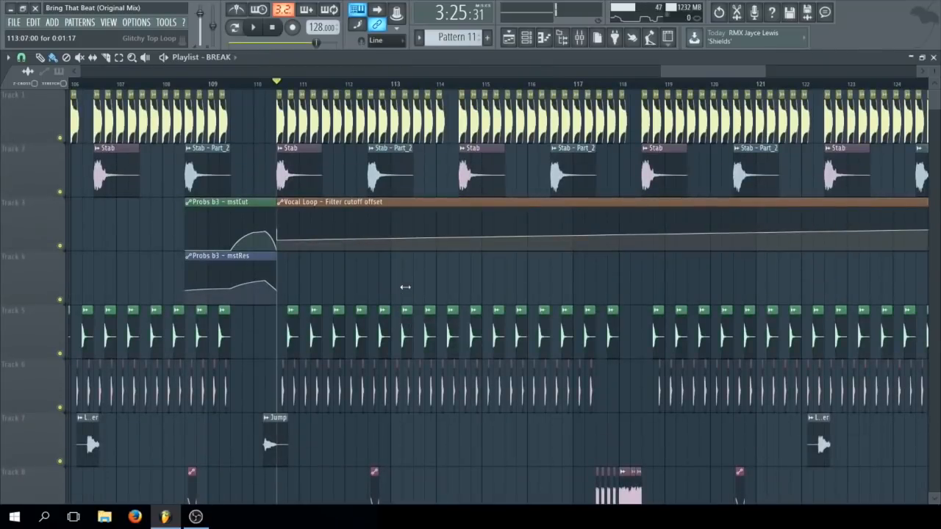
{"action": "scroll", "coordinate": [405, 287], "scroll_direction": "down", "scroll_amount": 3, "text": "ctrl"}
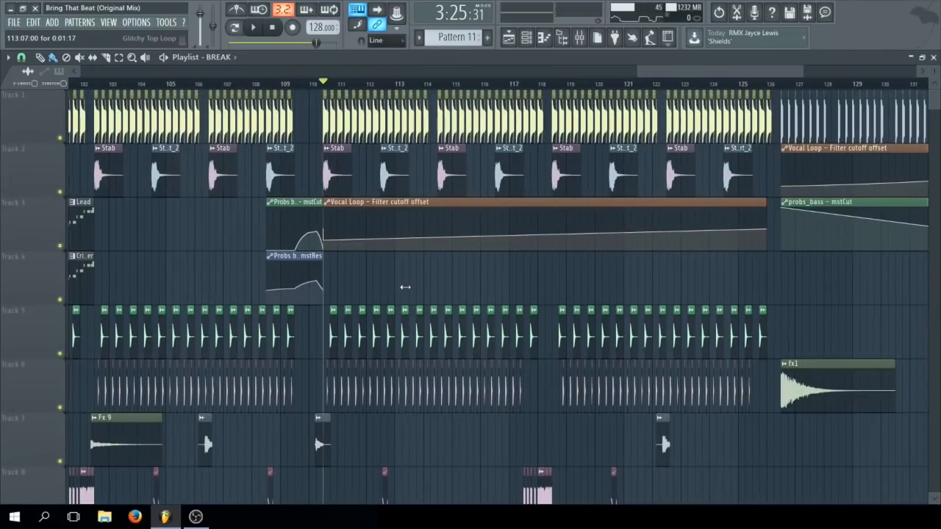
{"action": "scroll", "coordinate": [405, 288], "scroll_direction": "down", "scroll_amount": 5}
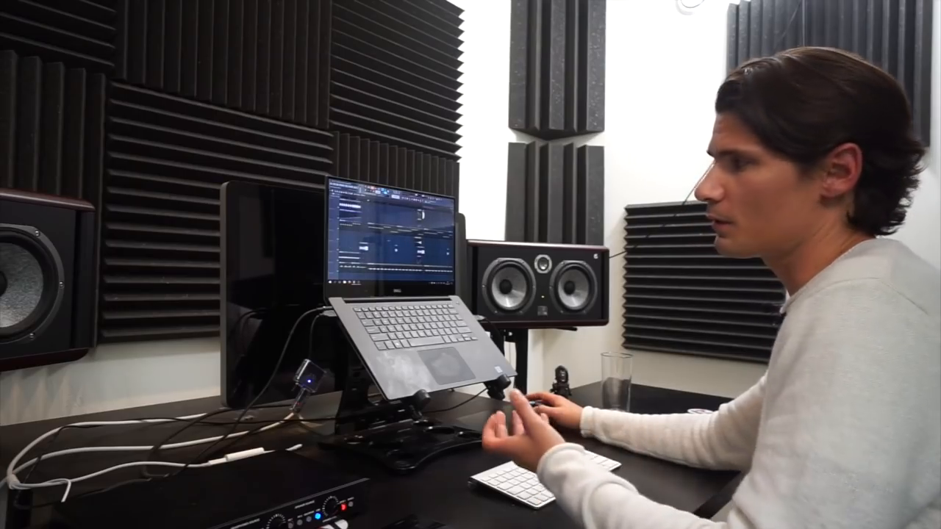